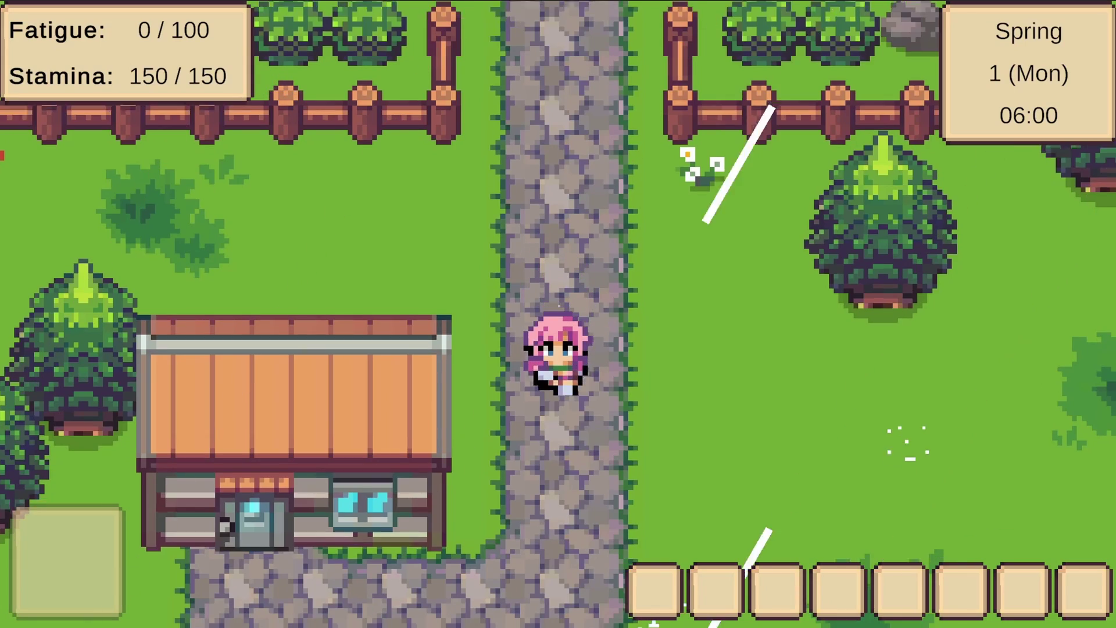
Walk the character down the stone path past the house and into the dirt field while the rain effect plays
key("s")
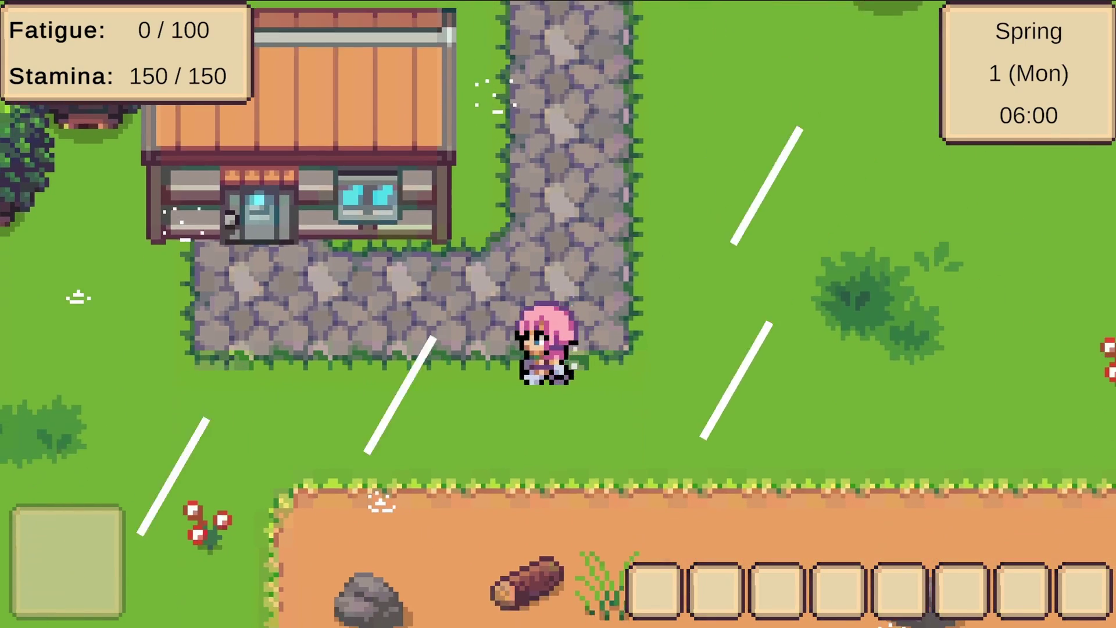
key("a")
key("d")
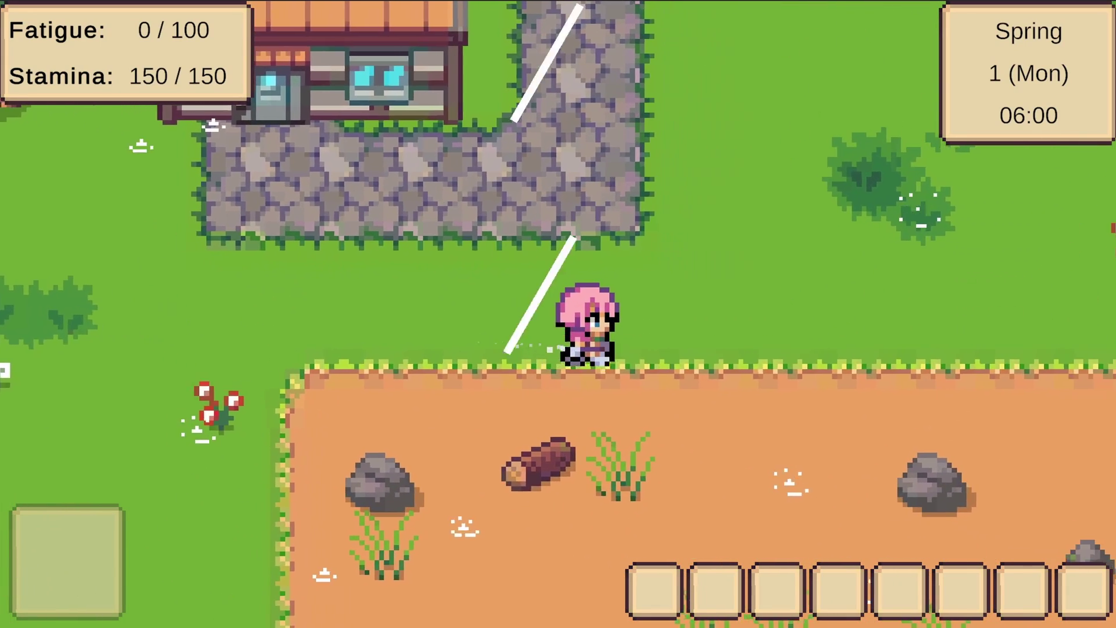
key("s")
key("s")
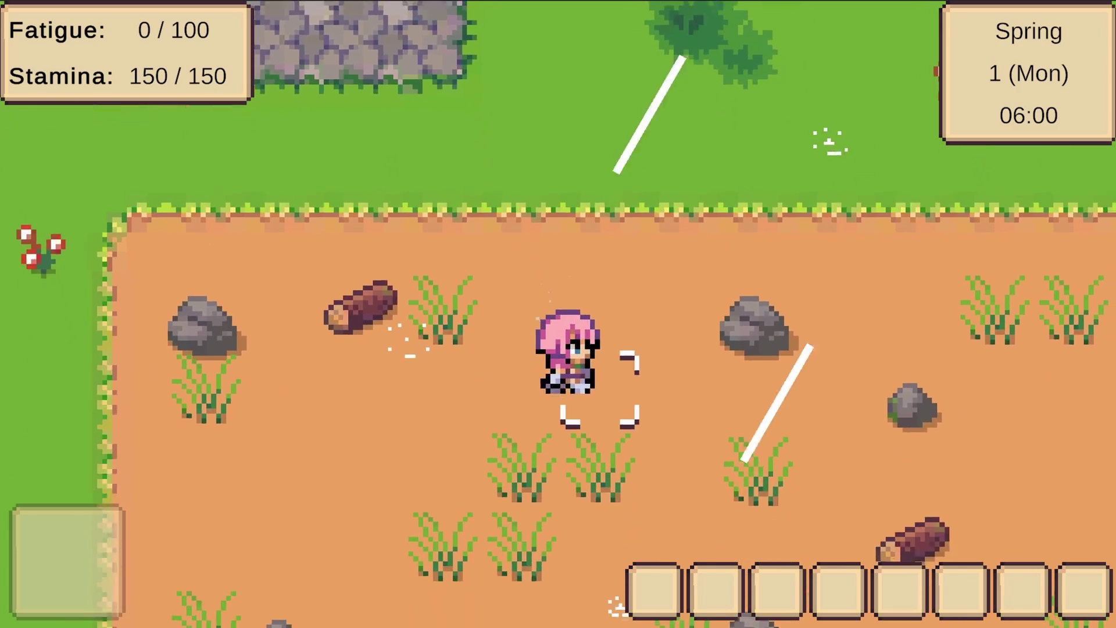
key("d")
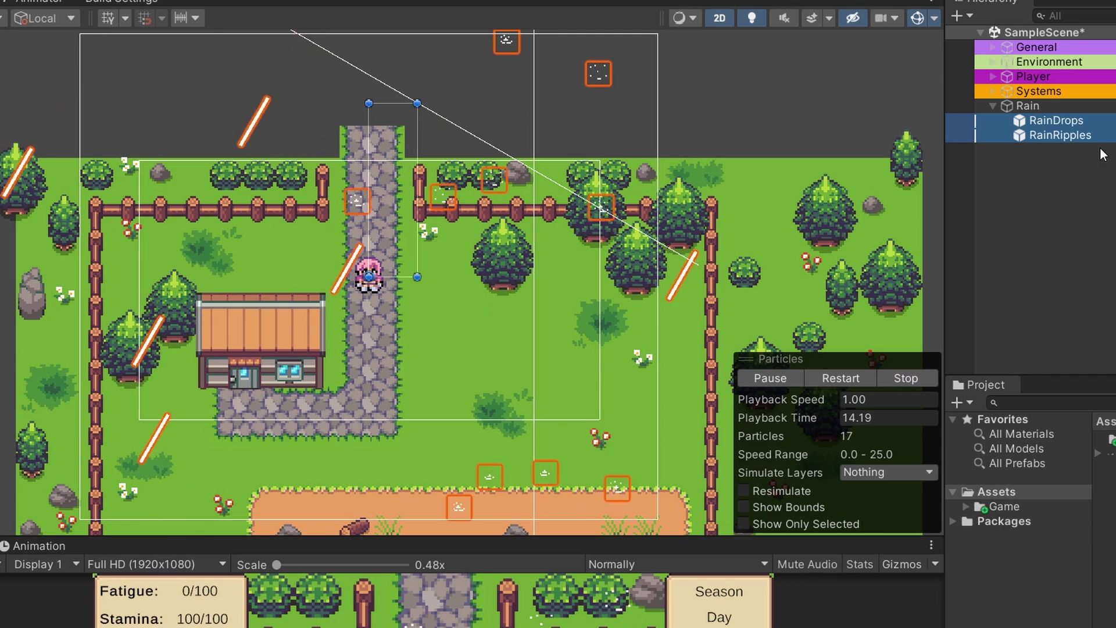
Preview the RainDrops and RainRipples particle systems separately, and remove the Rain group from the scene
left_click(1087, 121)
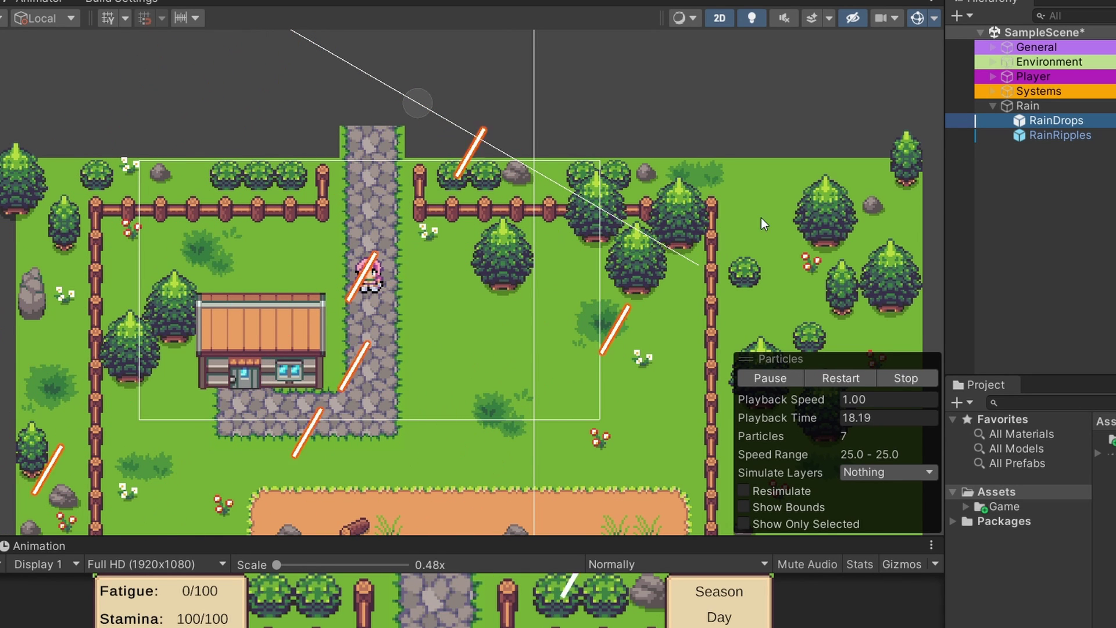
left_click(1057, 135)
scroll(448, 287, "up", 1)
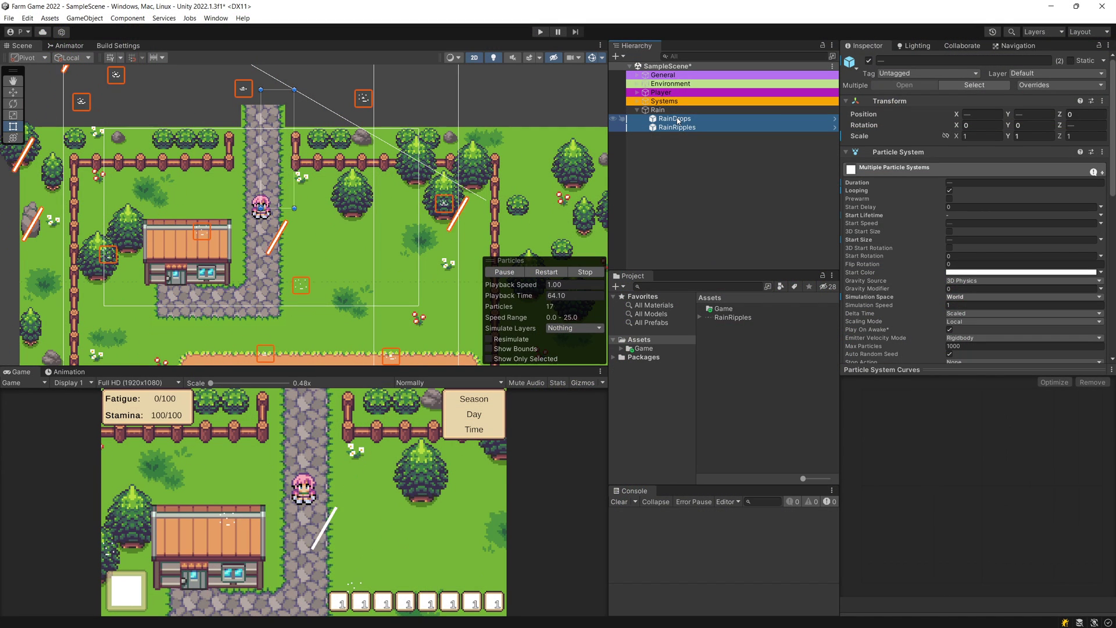
key("ctrl+z")
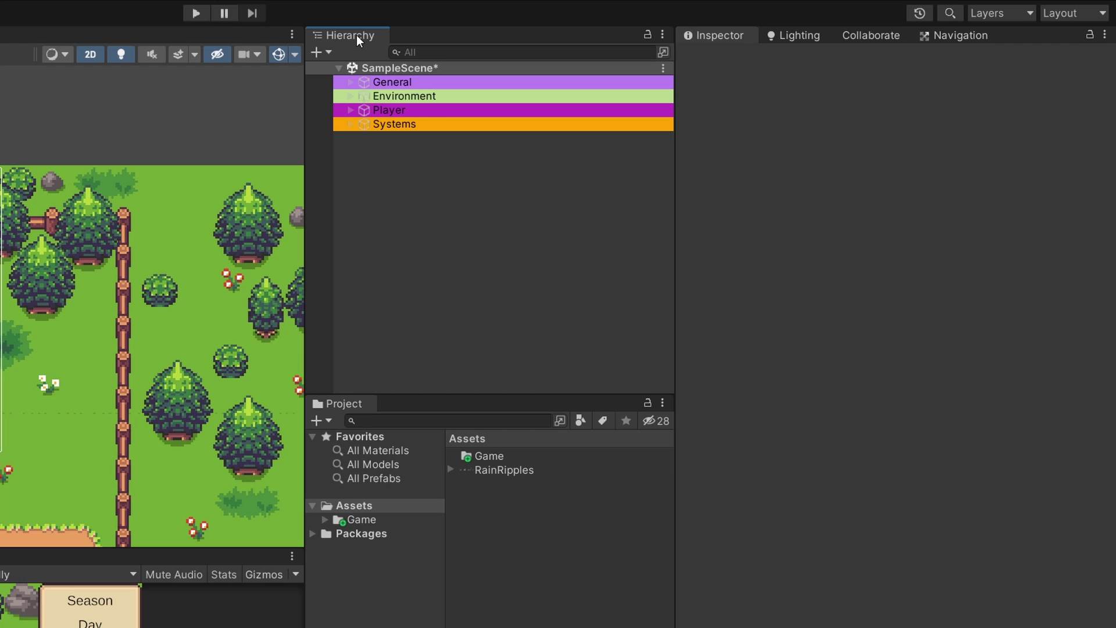
Create a Particle System object in the scene and name it RainDrops
left_click(329, 54)
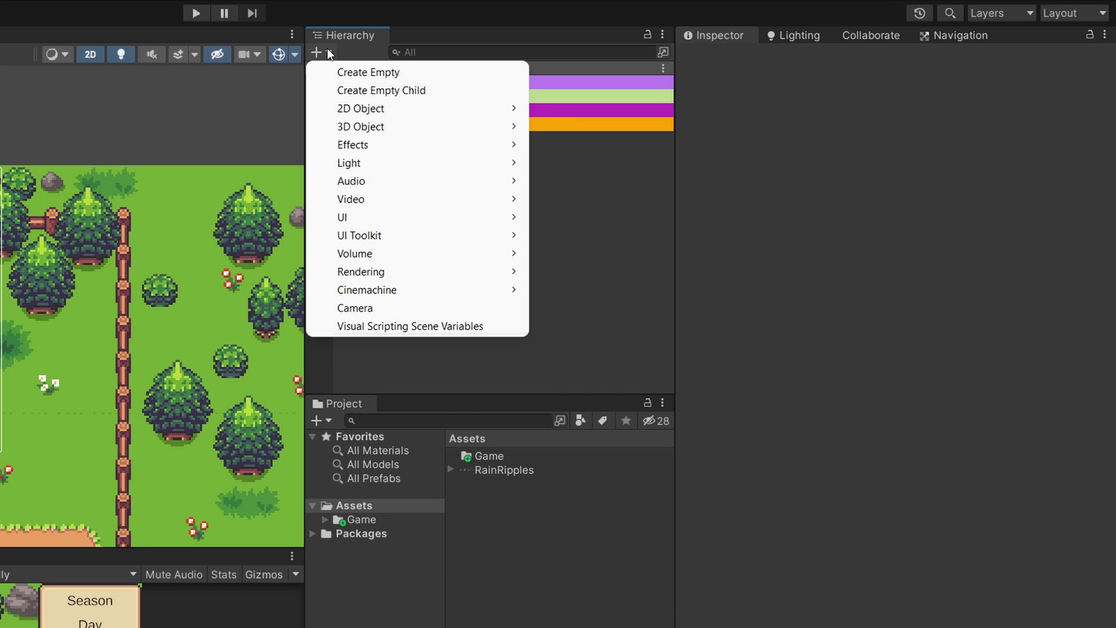
mouse_move(367, 142)
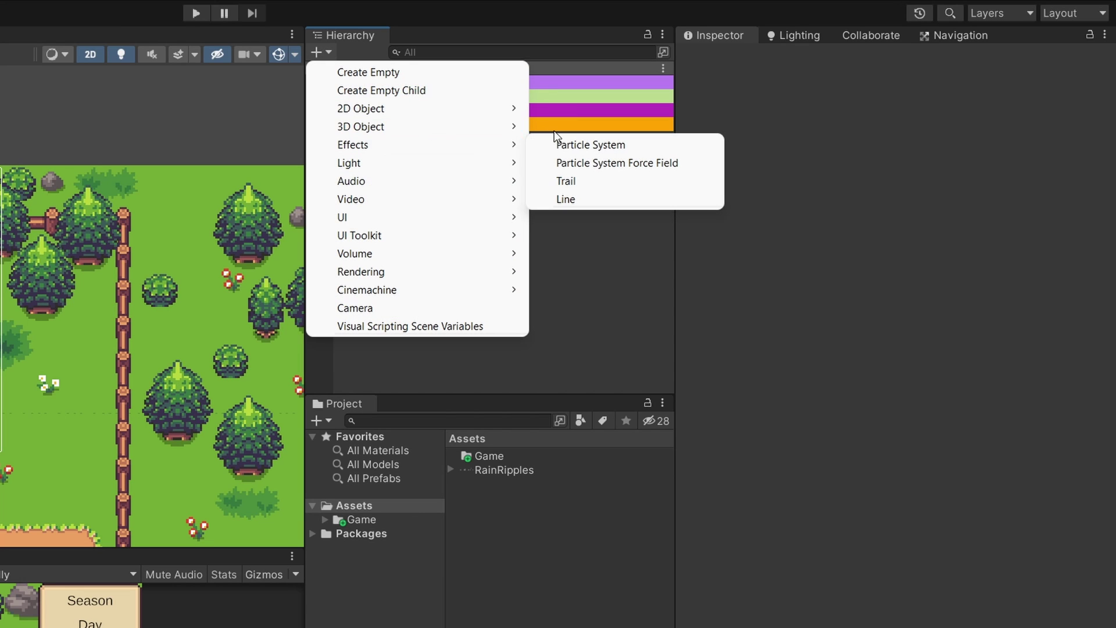
mouse_move(491, 145)
left_click(560, 146)
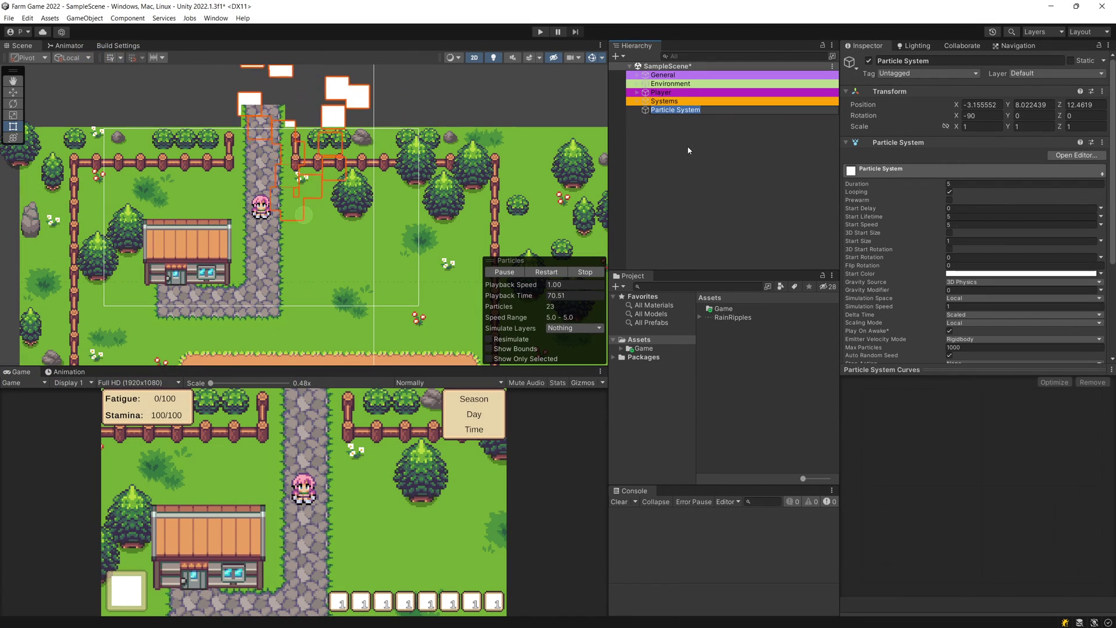
type("RainDrops")
key("Return")
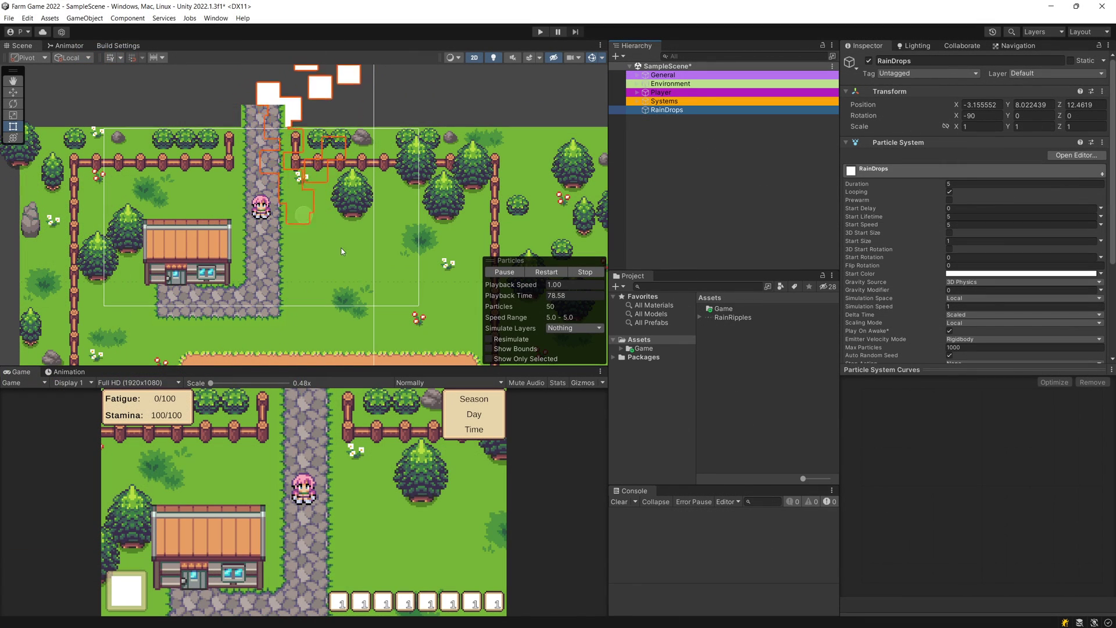
Reset the RainDrops transform so its position and rotation are 0 and its scale is 1
middle_click_drag(349, 263, 351, 363)
scroll(328, 286, "down", 2)
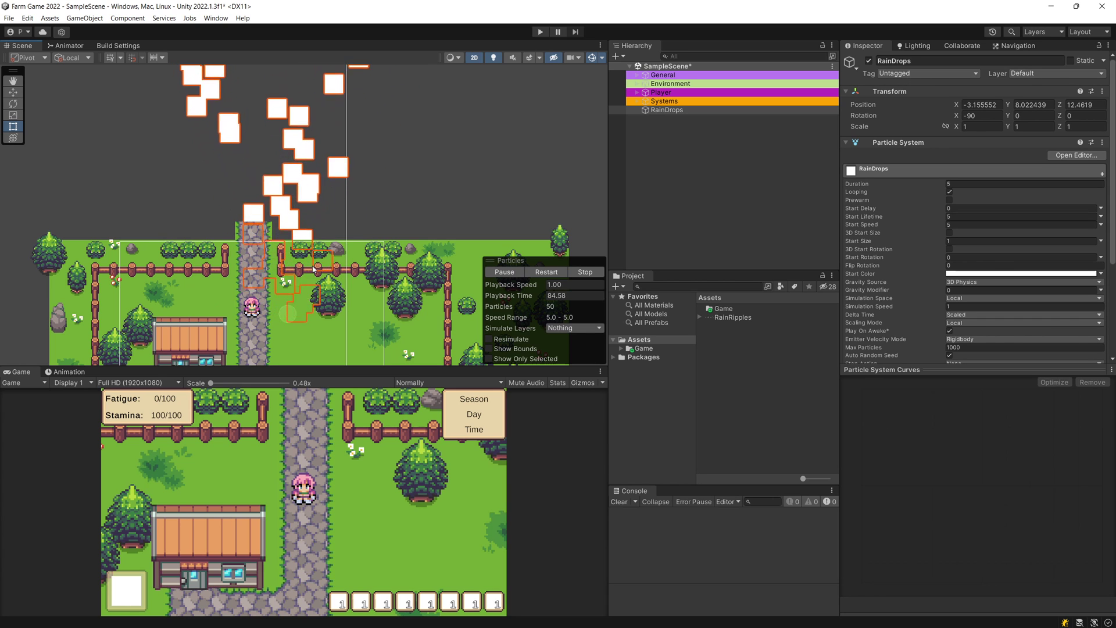
middle_click_drag(311, 293, 312, 184)
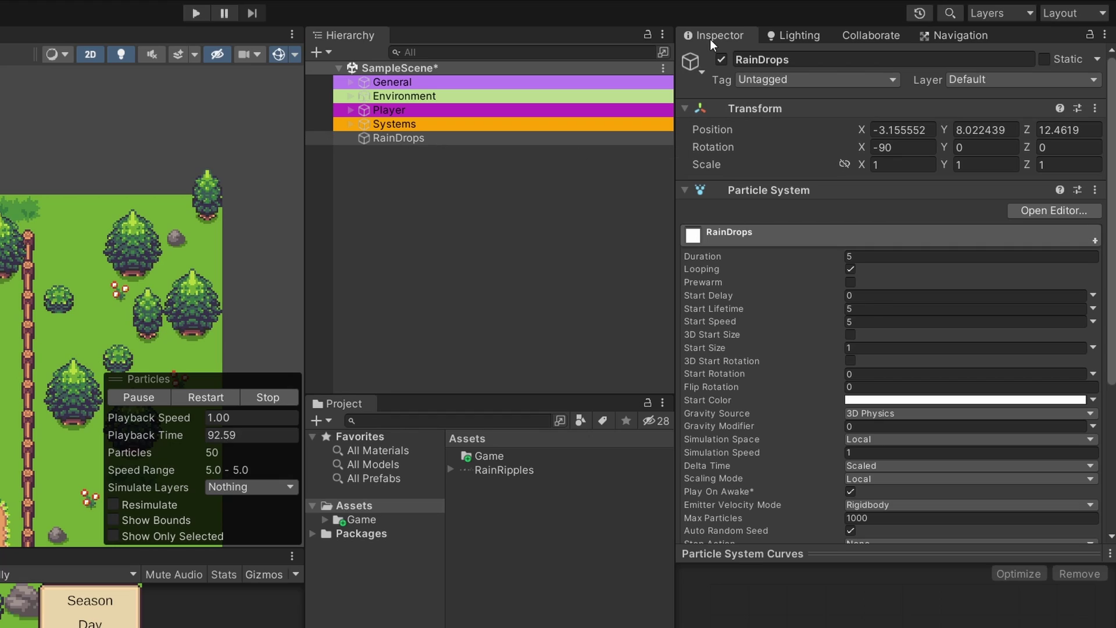
right_click(1044, 113)
left_click(1044, 126)
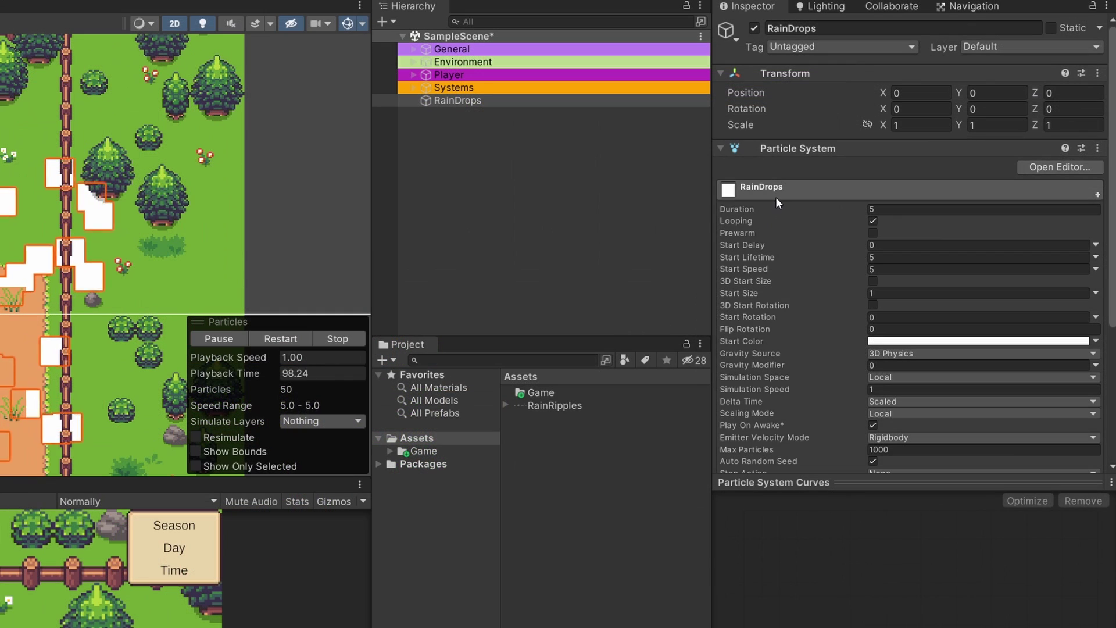
Collapse the main particle settings, show all available modules to review them, and hide the unused ones again
left_click(879, 170)
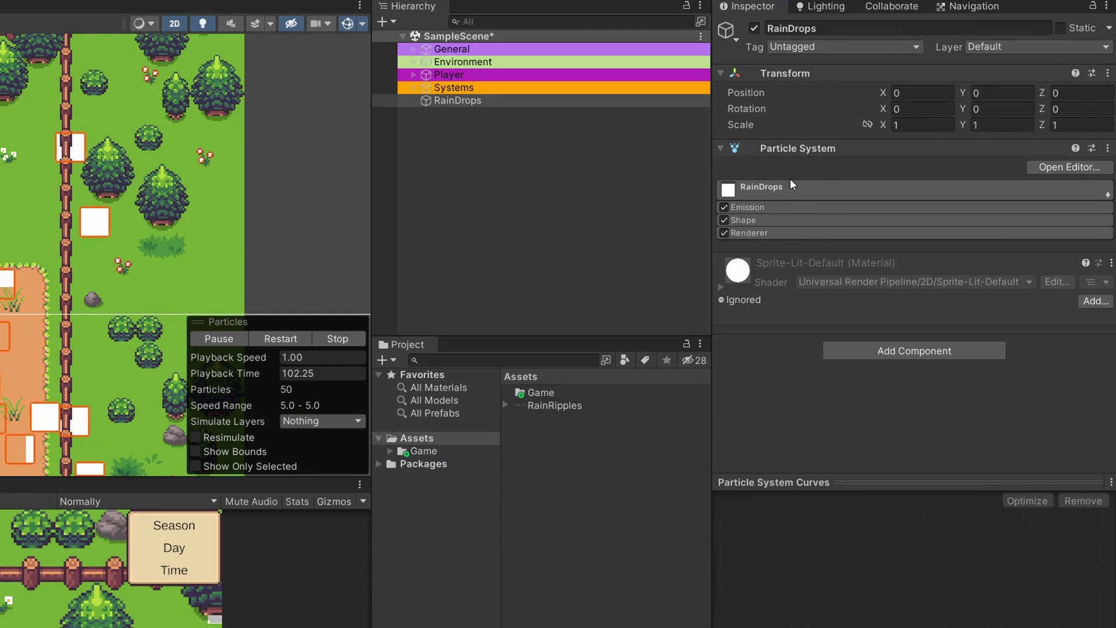
left_click(1108, 194)
left_click(987, 601)
left_click(1097, 195)
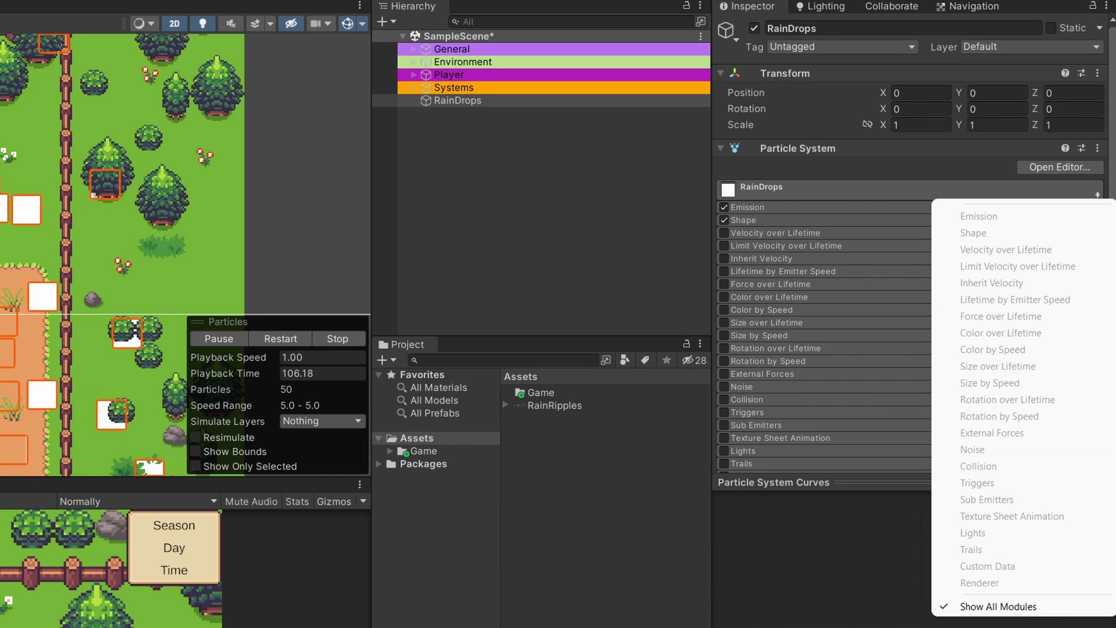
left_click(979, 604)
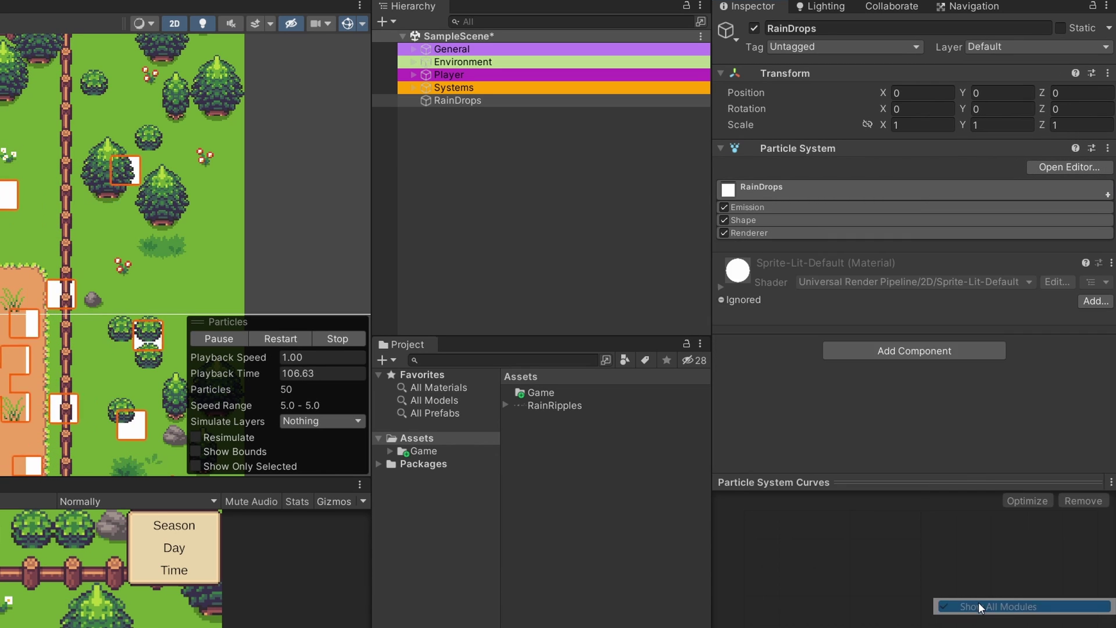
In the RainDrops Renderer module, set the Sorting Layer ID to Weather
left_click(755, 232)
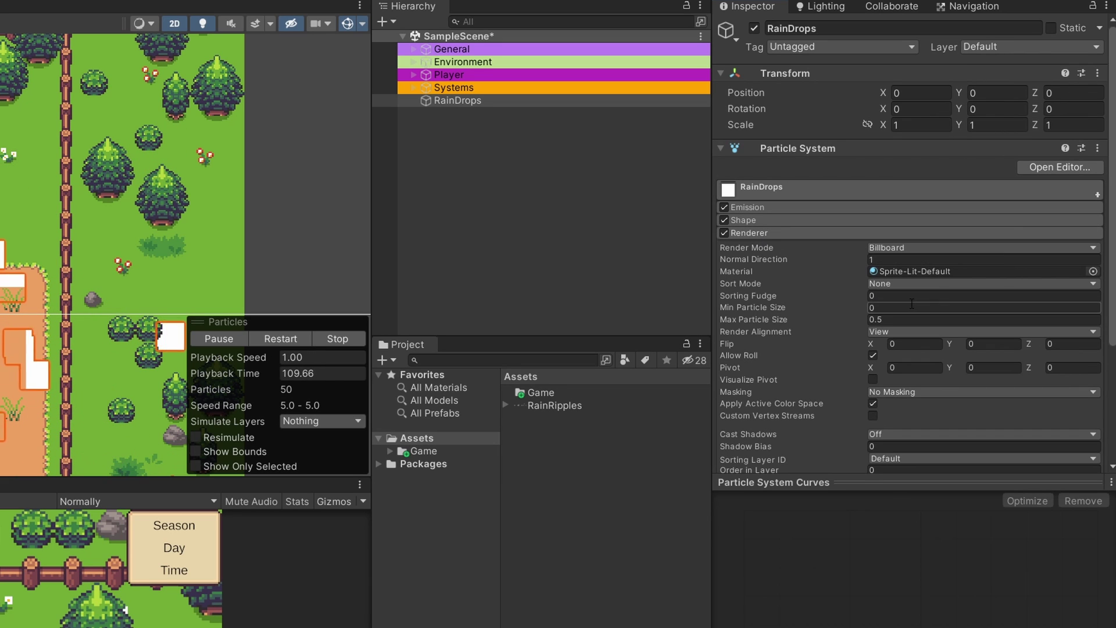
scroll(959, 319, "down", 3)
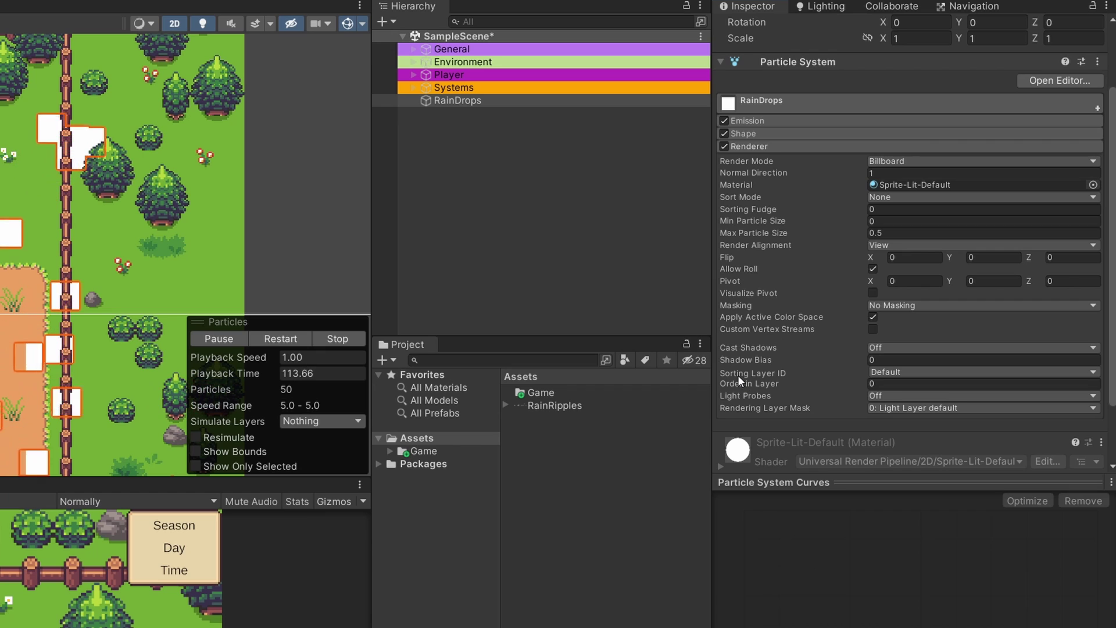
left_click(889, 373)
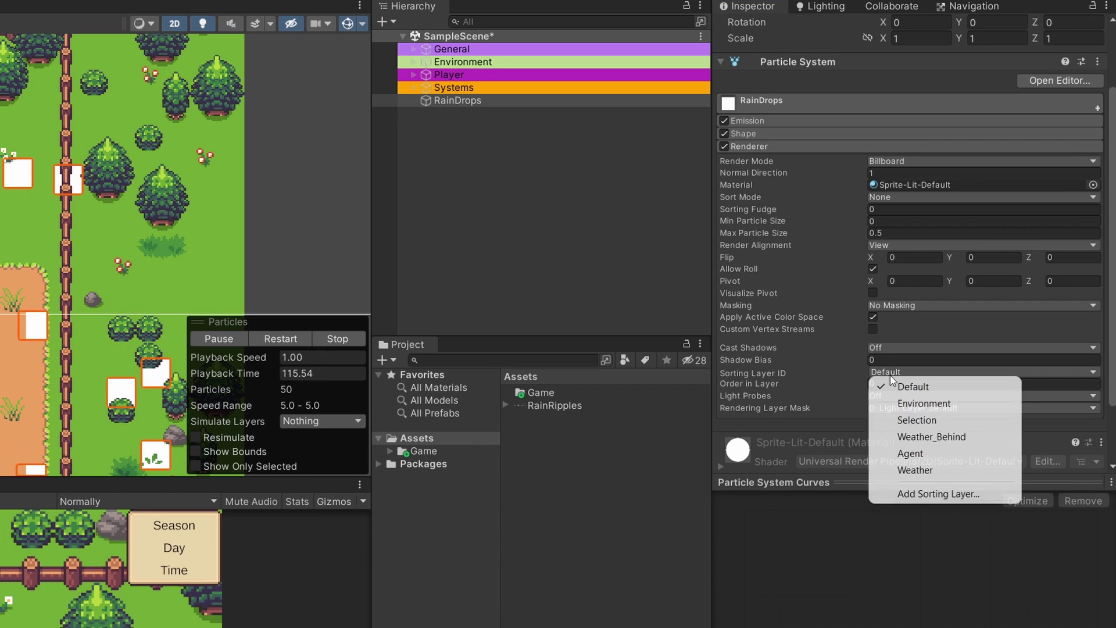
left_click(937, 471)
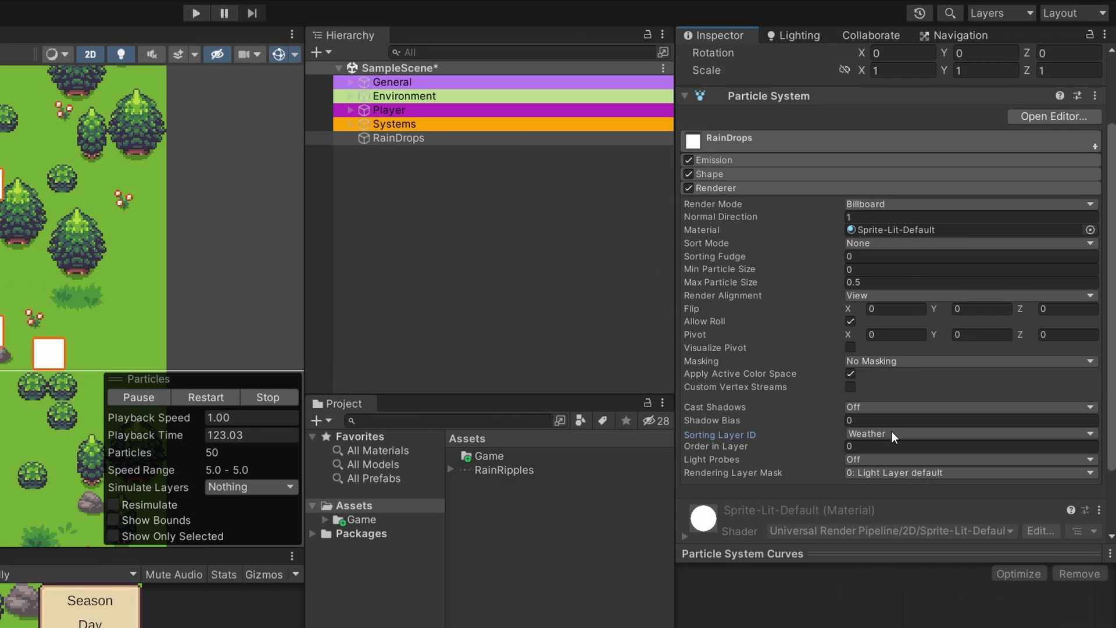
left_click(894, 435)
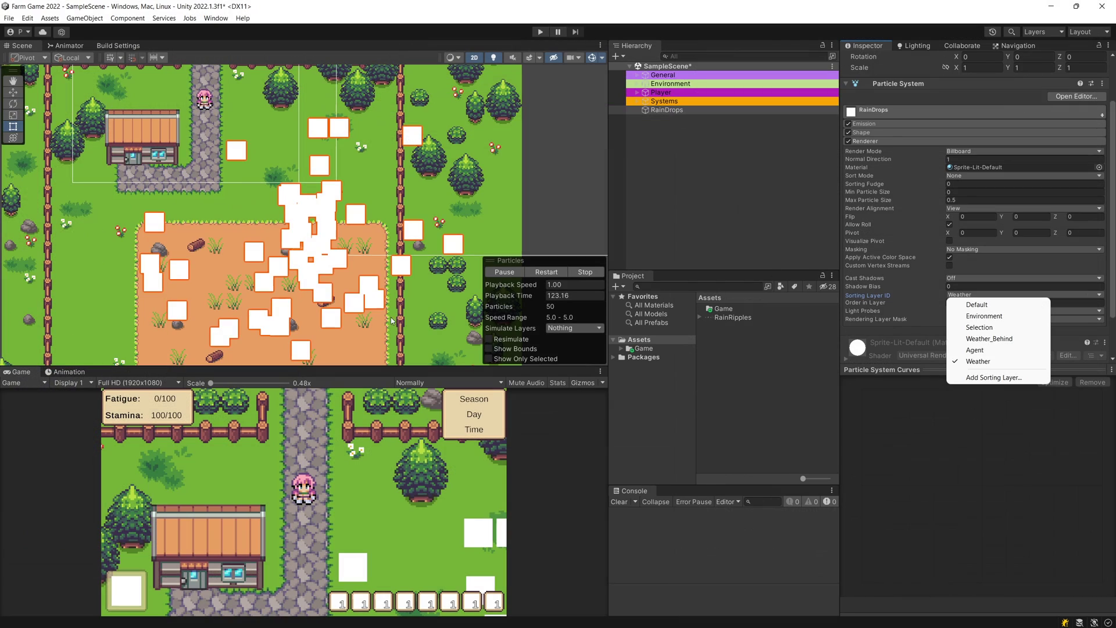
left_click(688, 156)
Set the RainDrops Render Mode to Stretched Billboard with a Speed Scale of 0.06
left_click(666, 110)
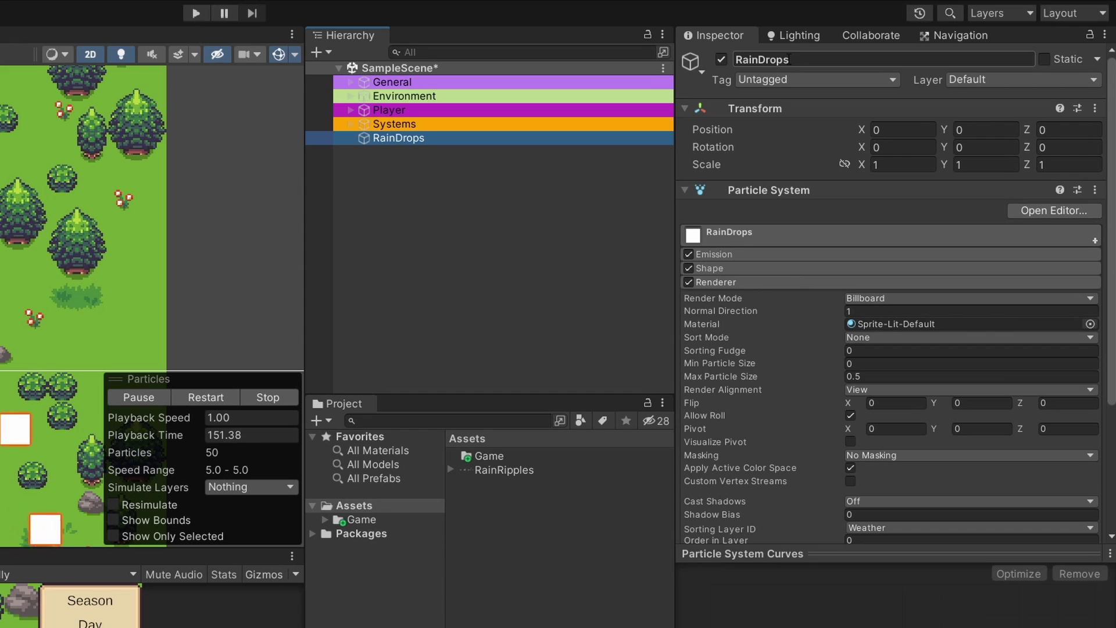
left_click(867, 298)
left_click(877, 331)
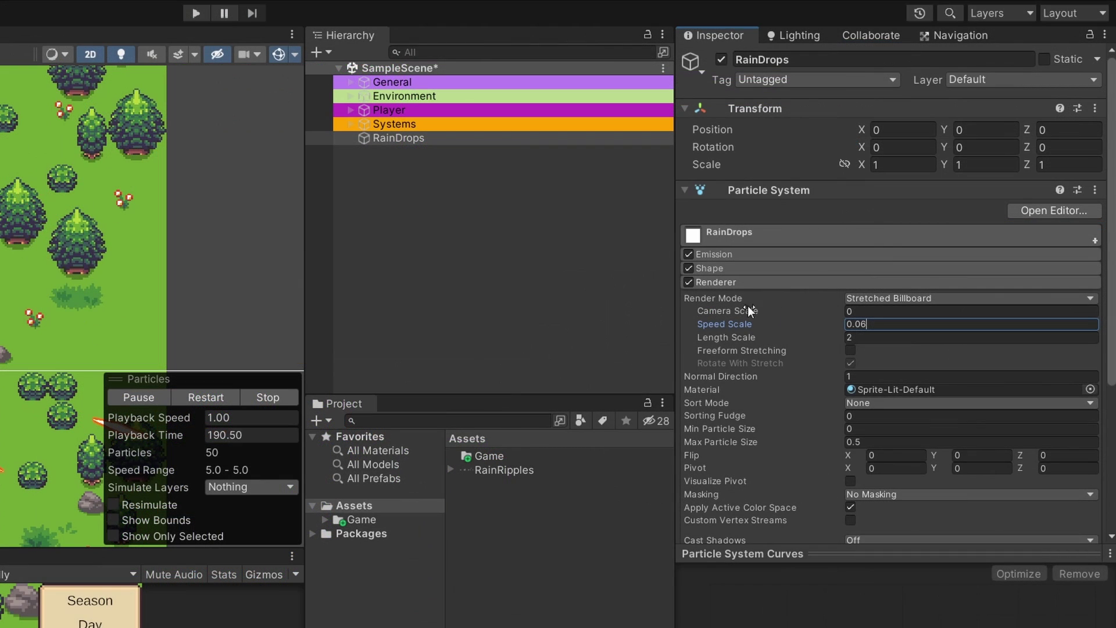
Set the RainDrops Start Speed to 25, after testing 500, and the Start Size to 0.1
left_click(728, 233)
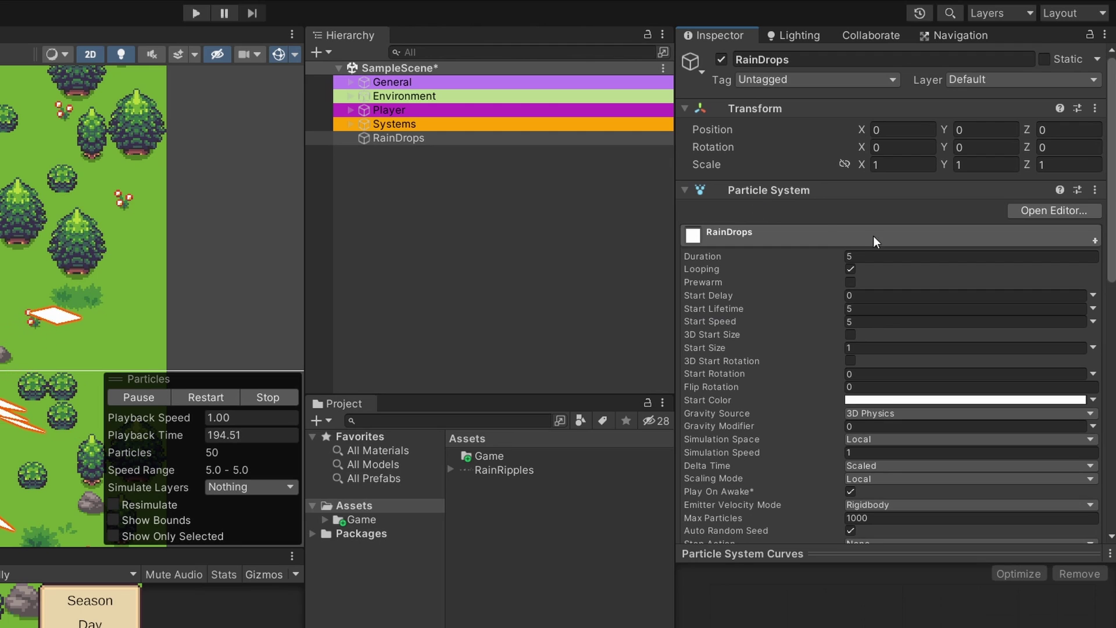
left_click(819, 320)
type("500")
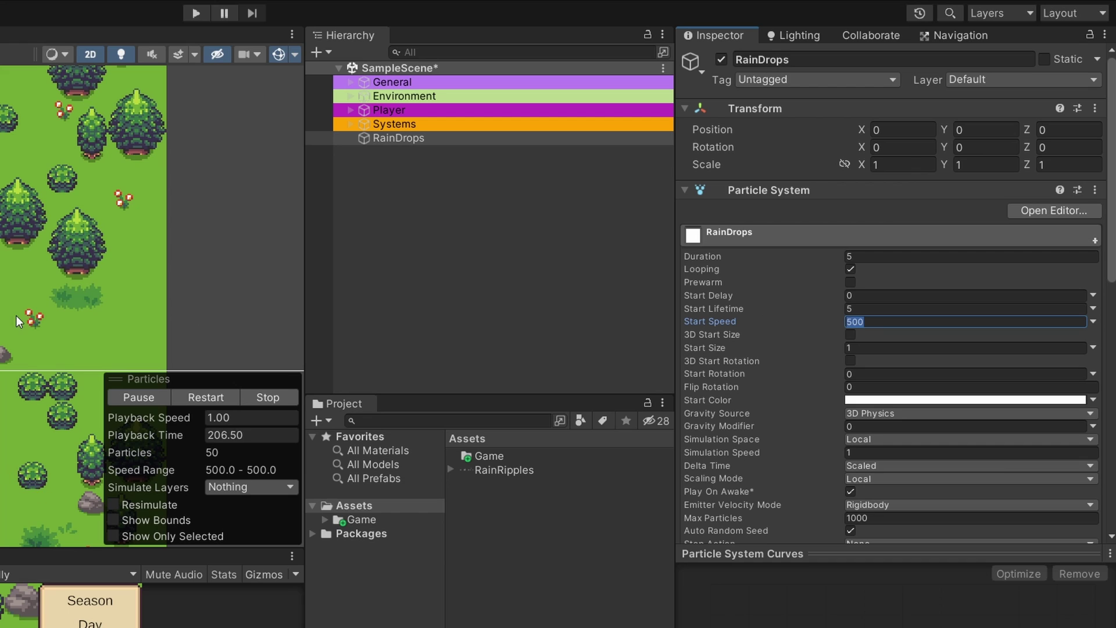
type("25")
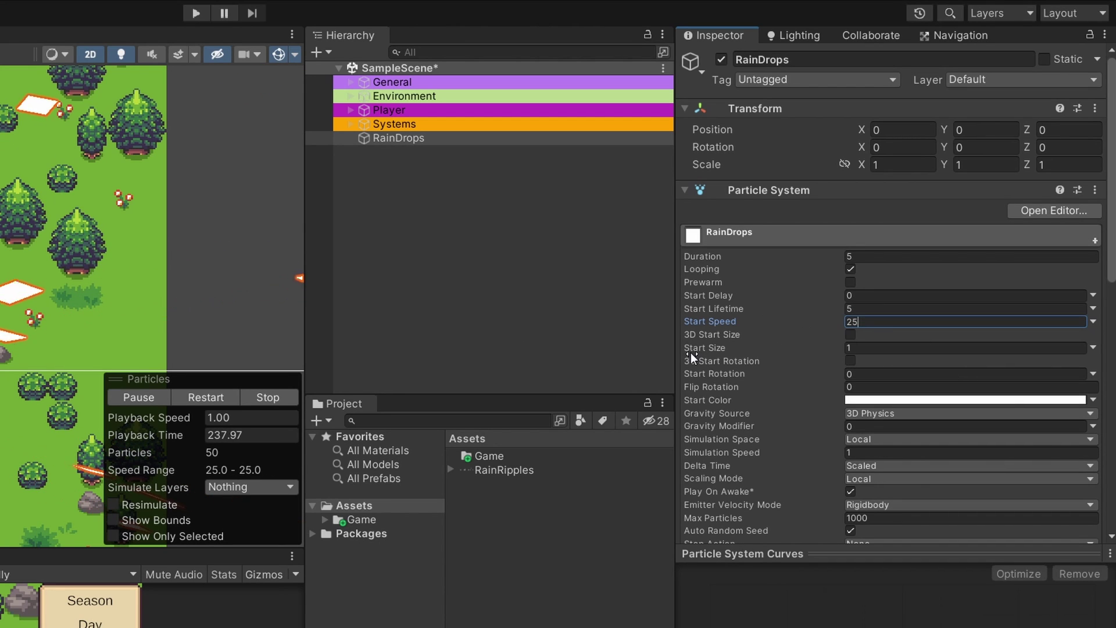
key("Tab")
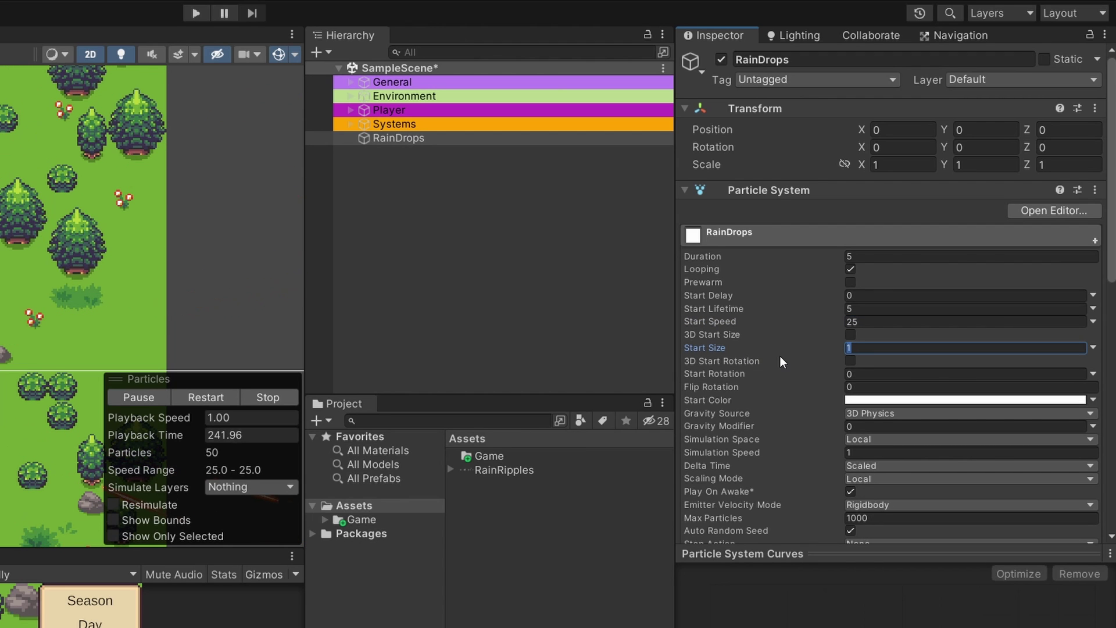
type(".1")
key("Return")
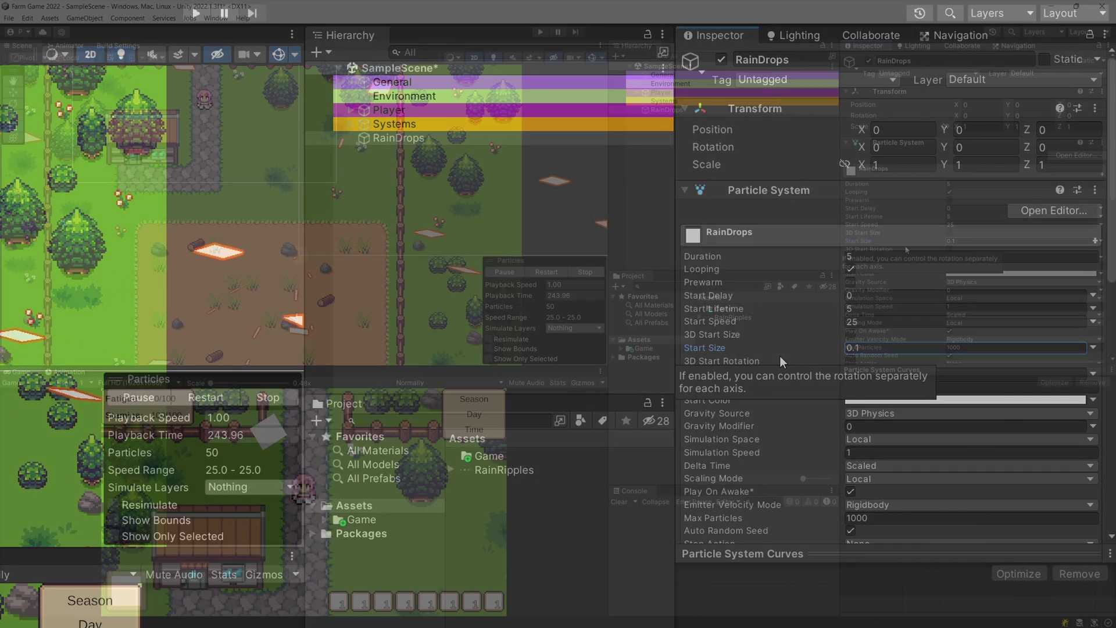
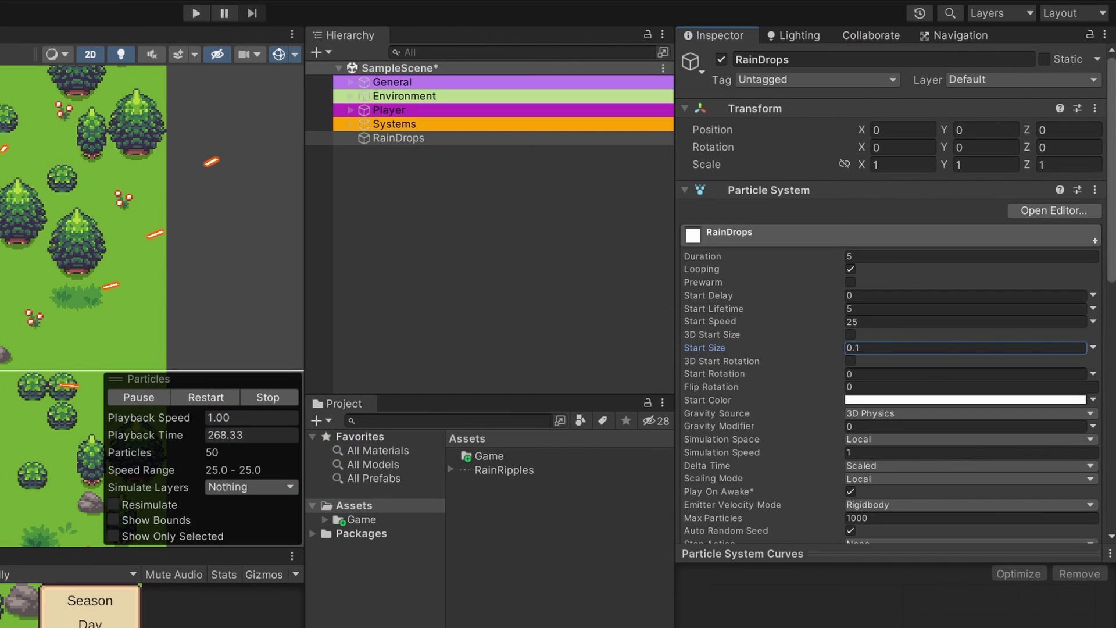
Change the emitter shape of RainDrops to Rectangle in the Shape module
left_click(743, 235)
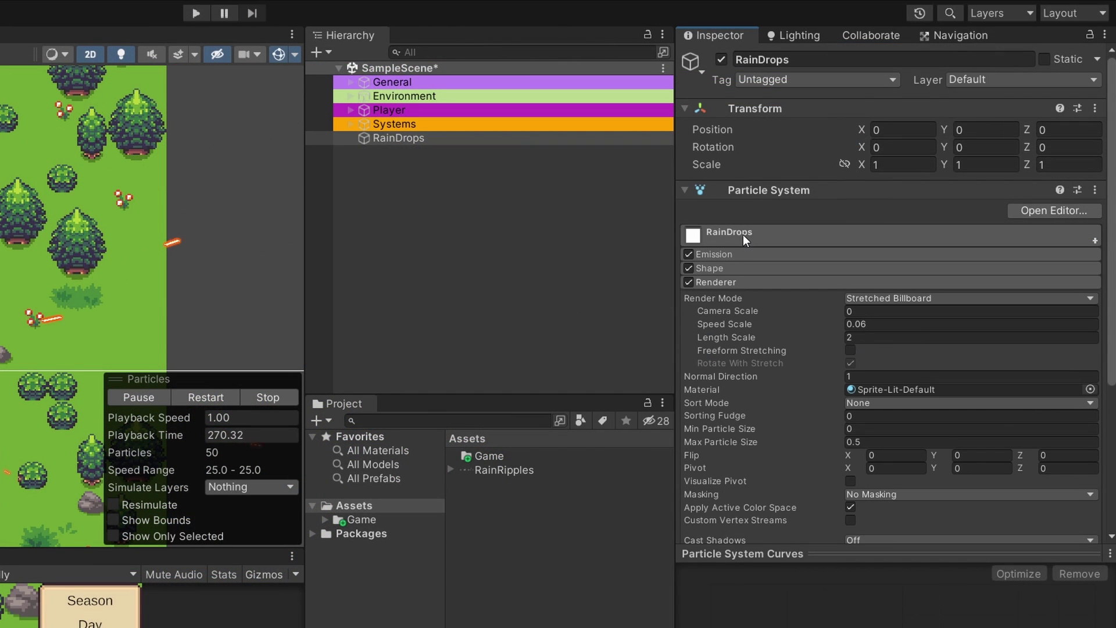
left_click(723, 267)
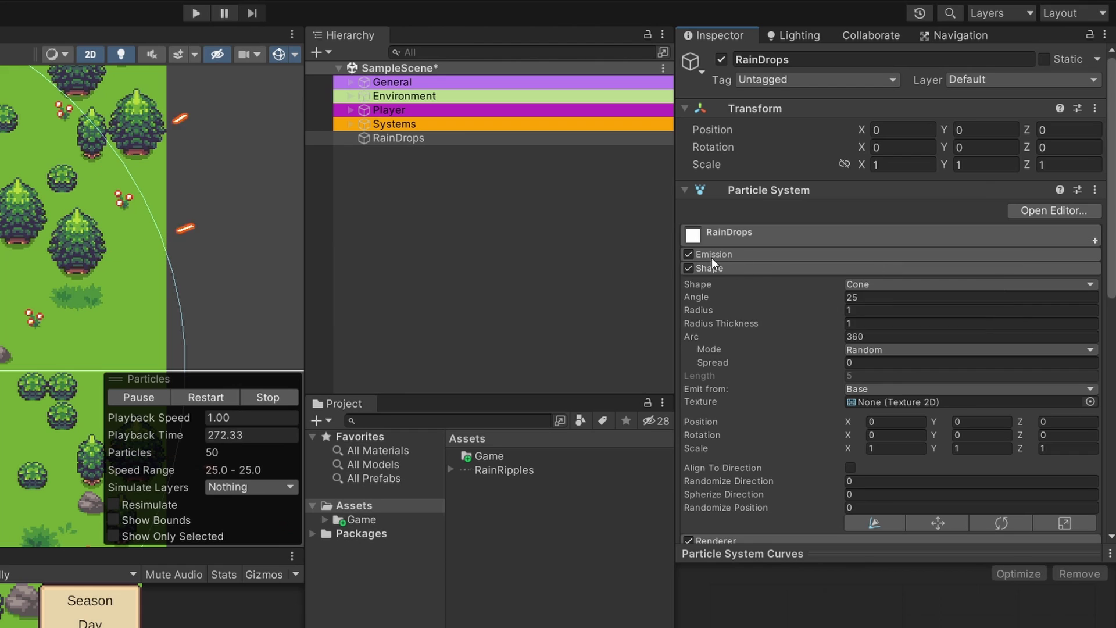
scroll(785, 180, "down", 2)
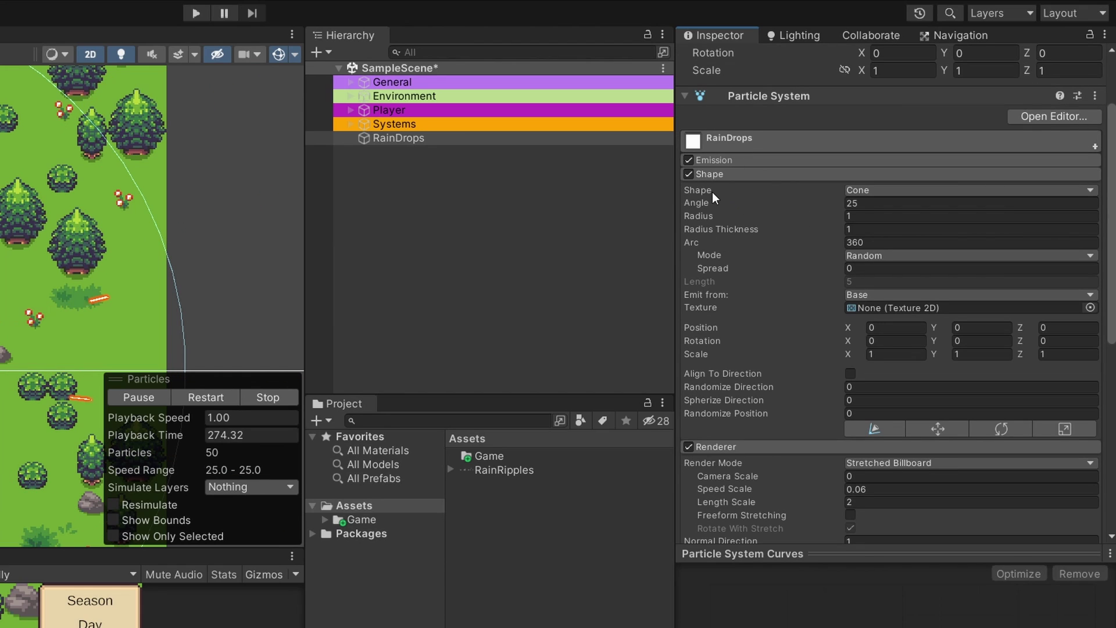
left_click(879, 190)
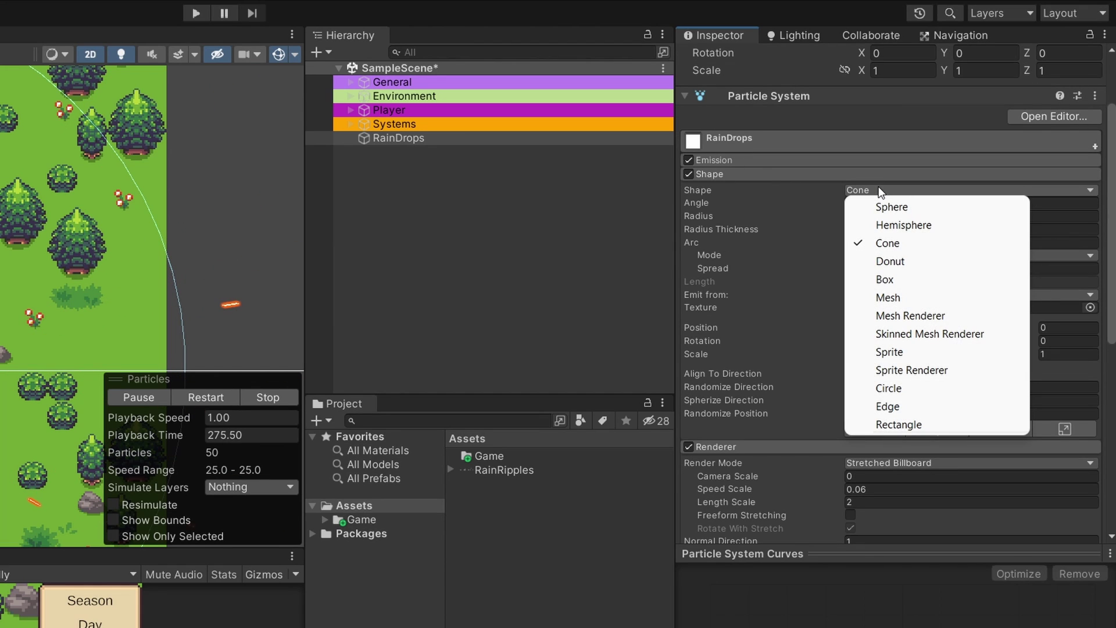
left_click(905, 422)
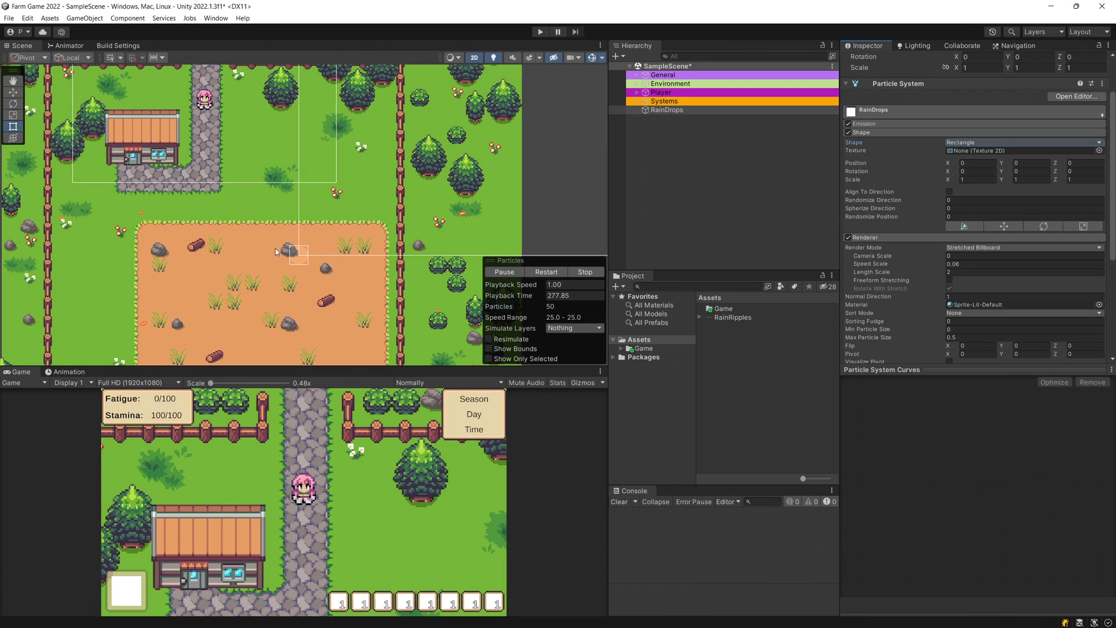
Examine the RainDrops emission direction by orbiting the scene in 3D, and return to the 2D view
scroll(295, 225, "up", 2)
middle_click_drag(329, 251, 280, 222)
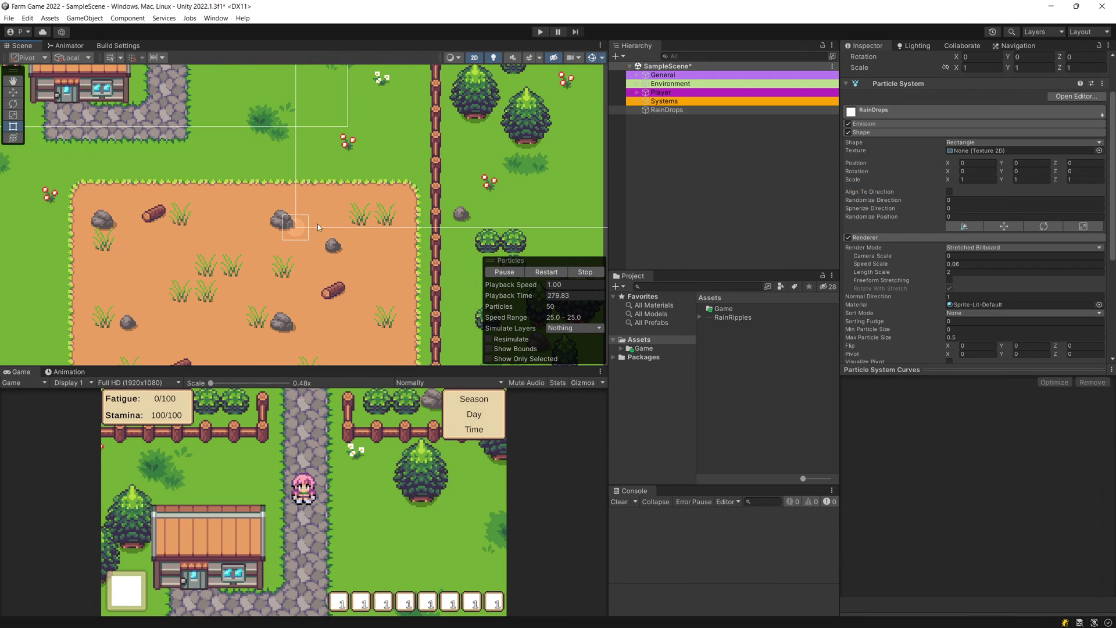
scroll(292, 213, "down", 5)
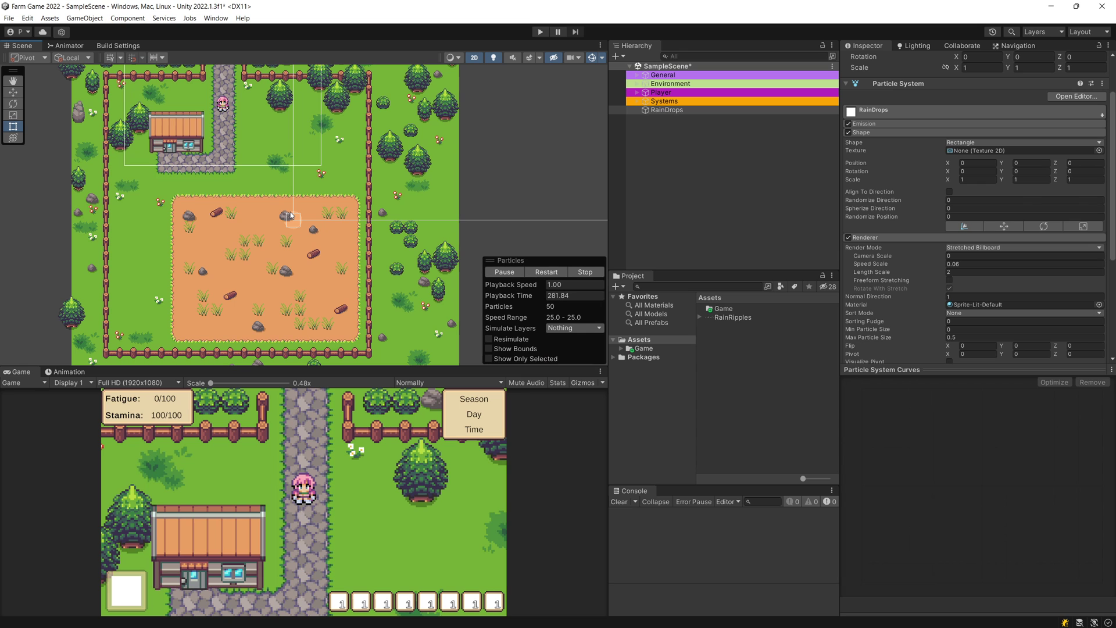
left_click(475, 57)
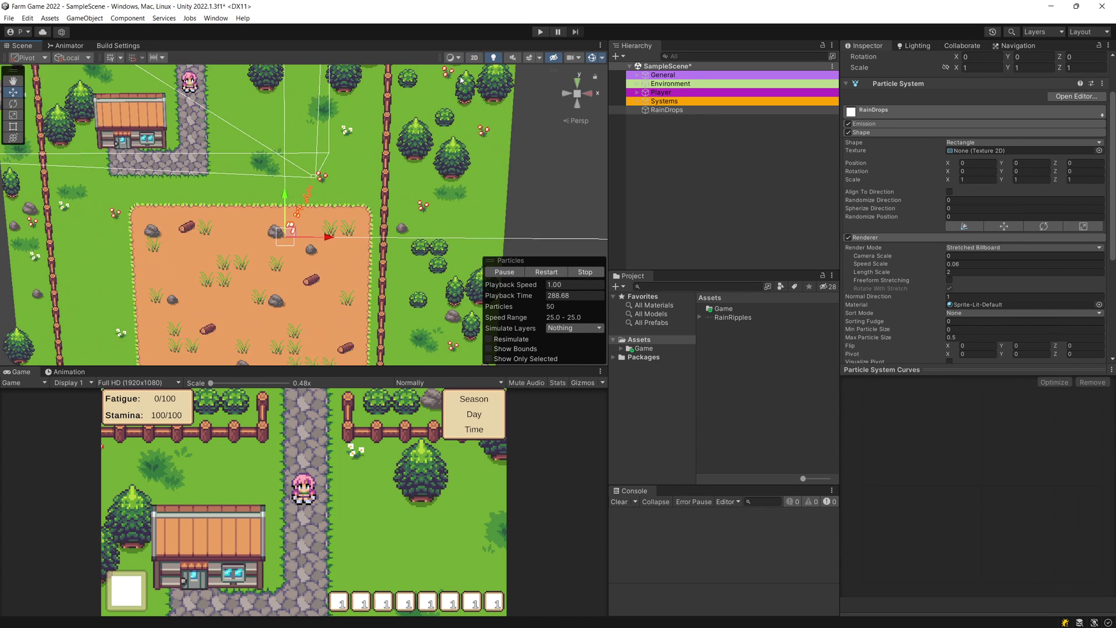
left_click_drag(442, 174, 253, 287, "alt")
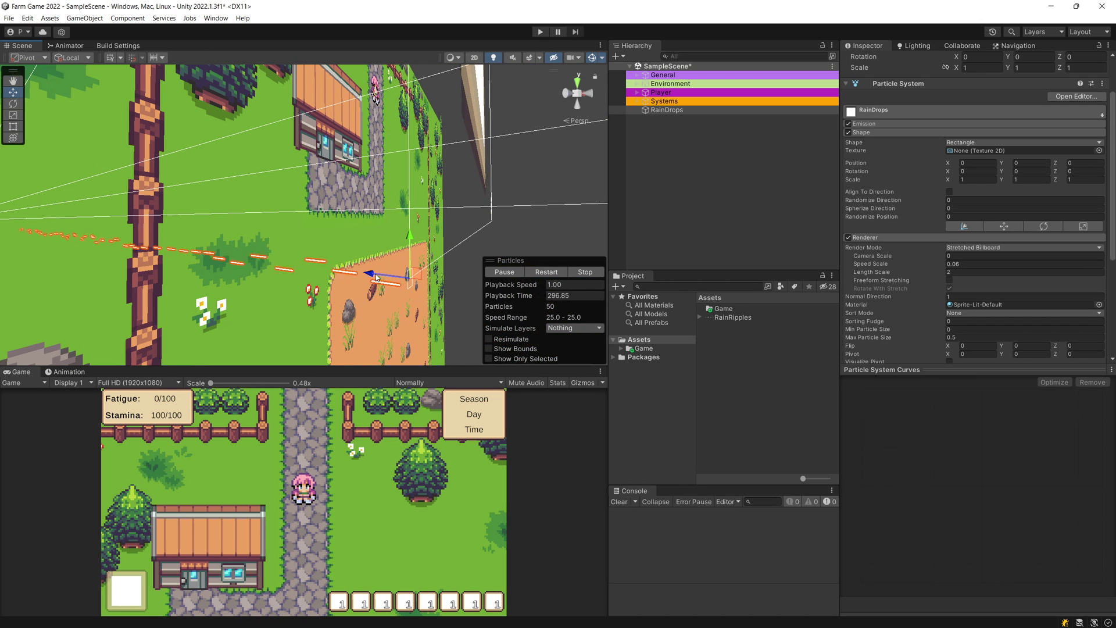
left_click(475, 57)
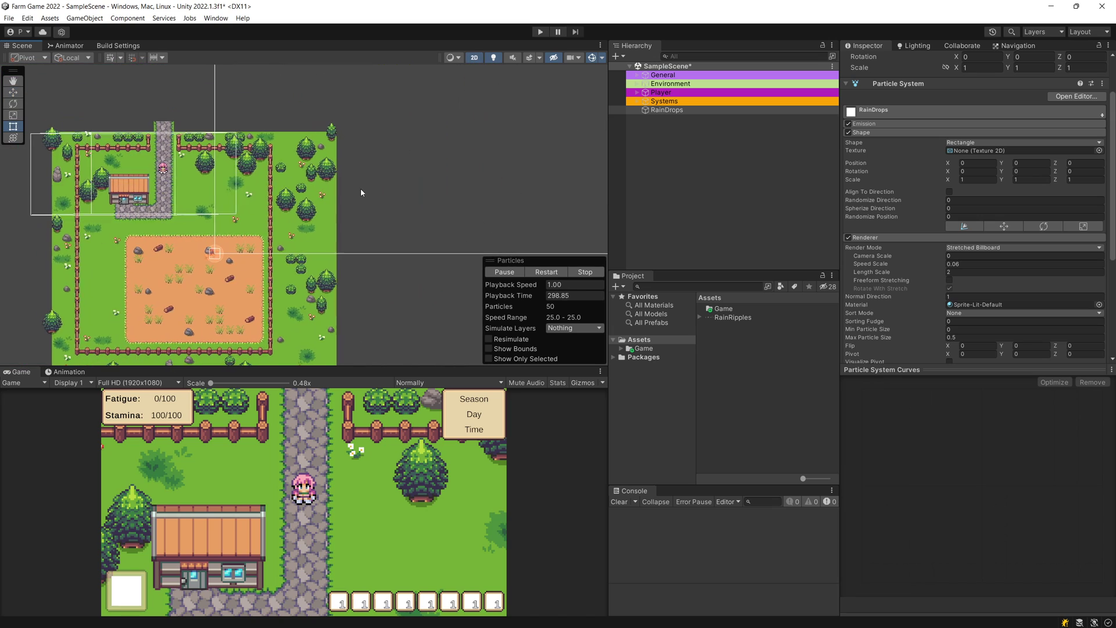
Set the X rotation of the RainDrops emitter shape to 90 so the particles travel down across the map
scroll(299, 200, "down", 3)
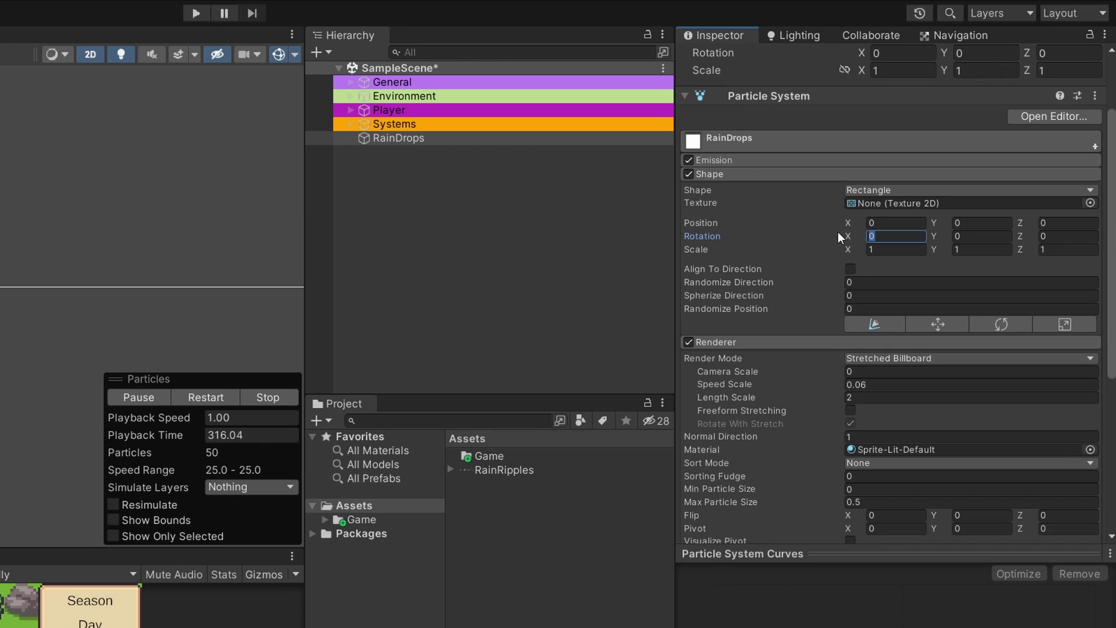
type("90")
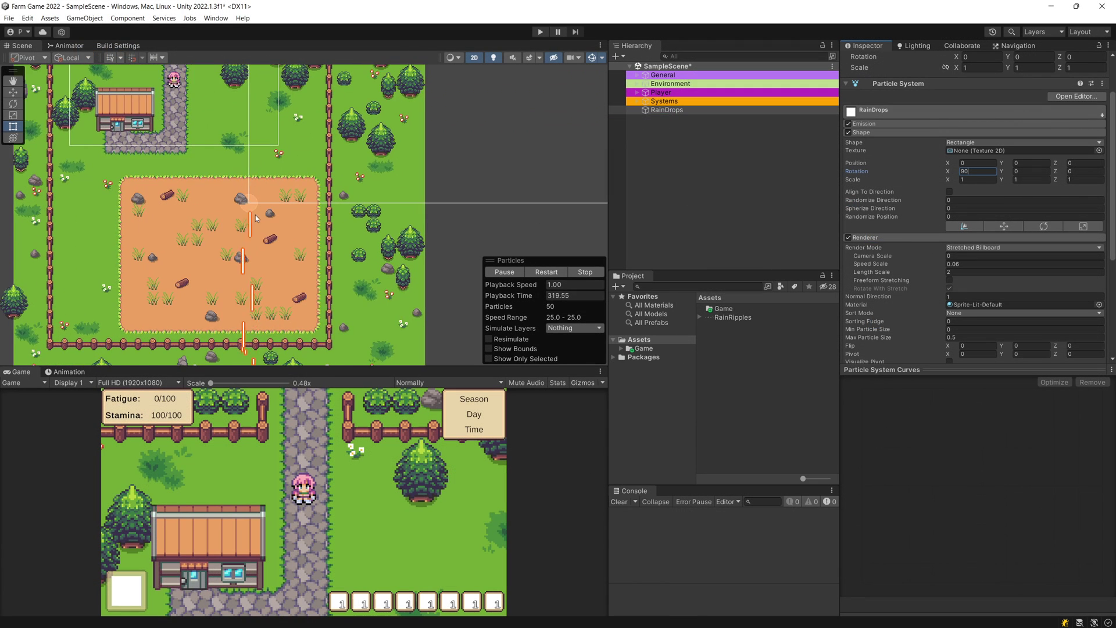
scroll(256, 218, "up", 1)
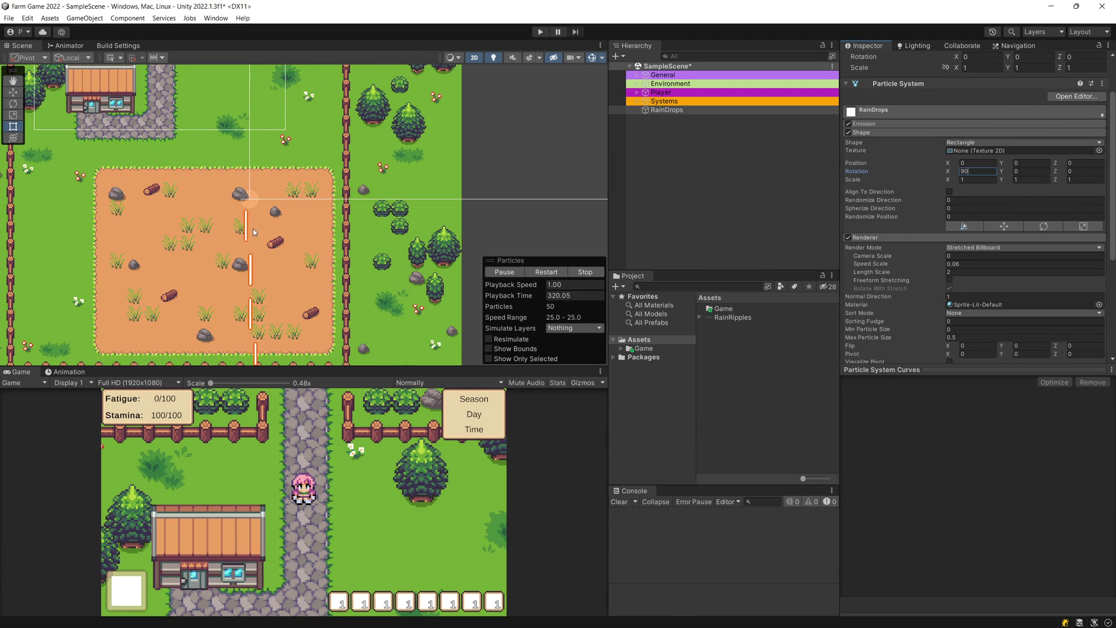
scroll(279, 218, "down", 3)
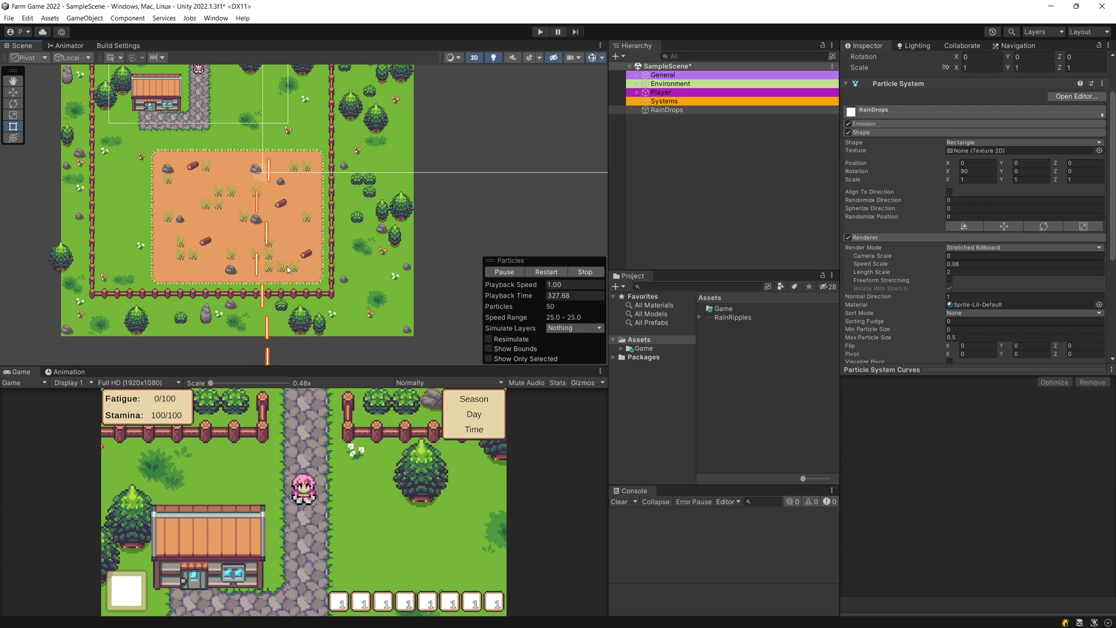
scroll(289, 255, "down", 1)
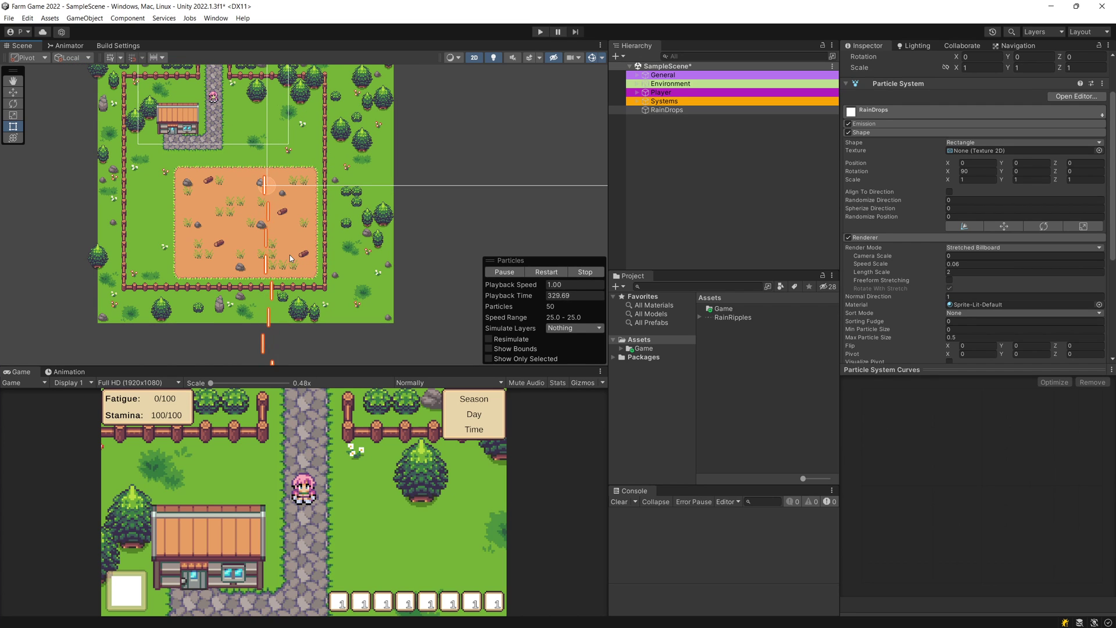
middle_click_drag(415, 220, 475, 231)
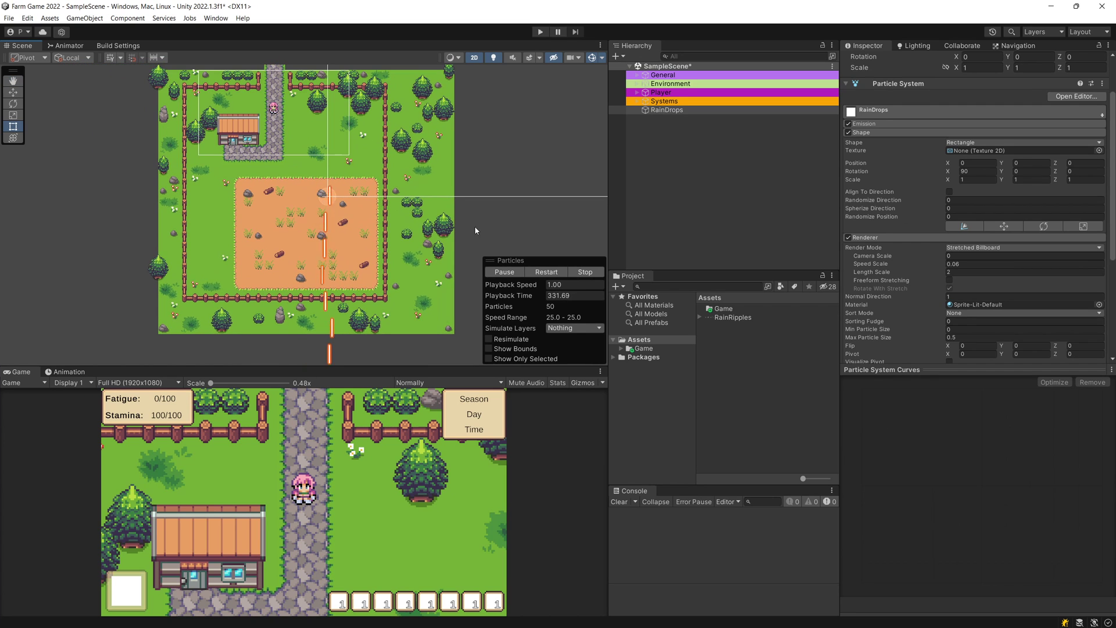
Widen the RainDrops emitter by setting the Shape module's X scale to 20
scroll(301, 209, "up", 2)
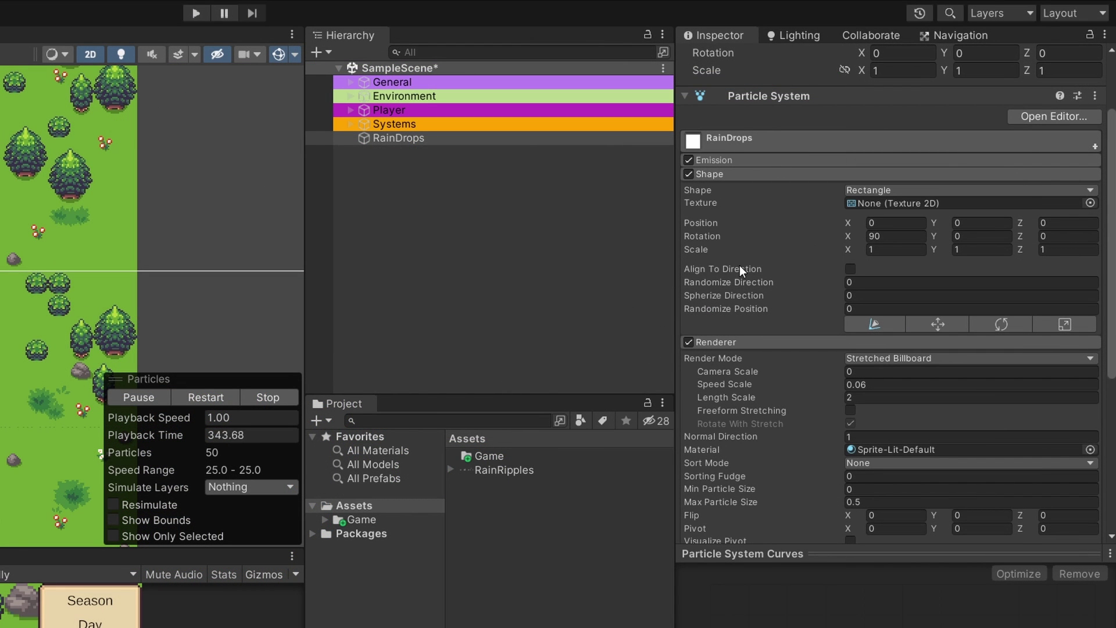
left_click(884, 249)
double_click(895, 249)
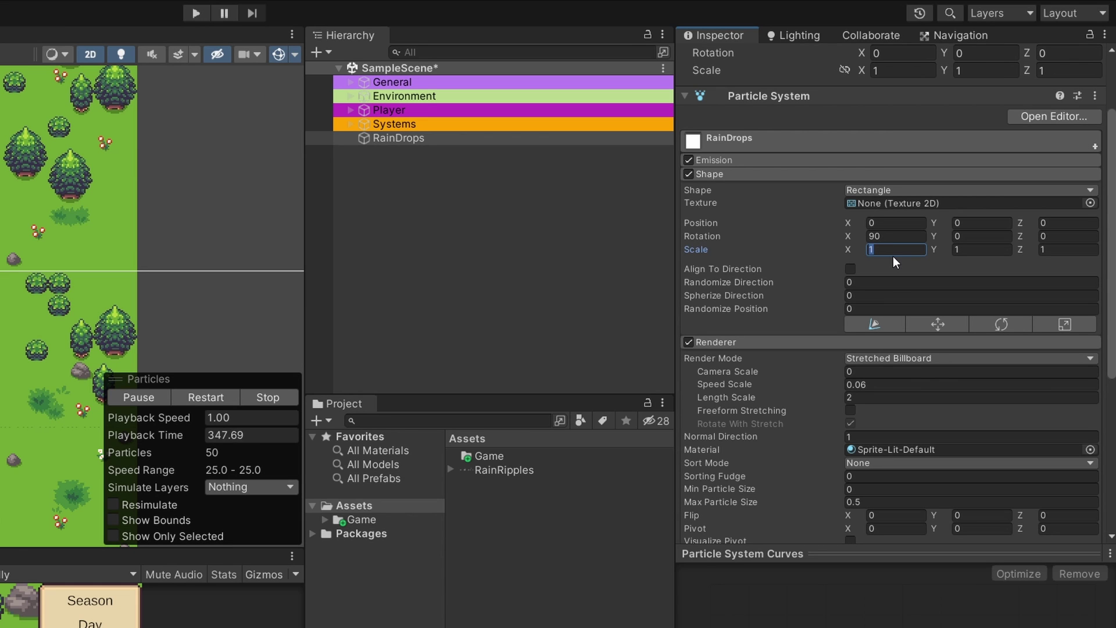
type("20")
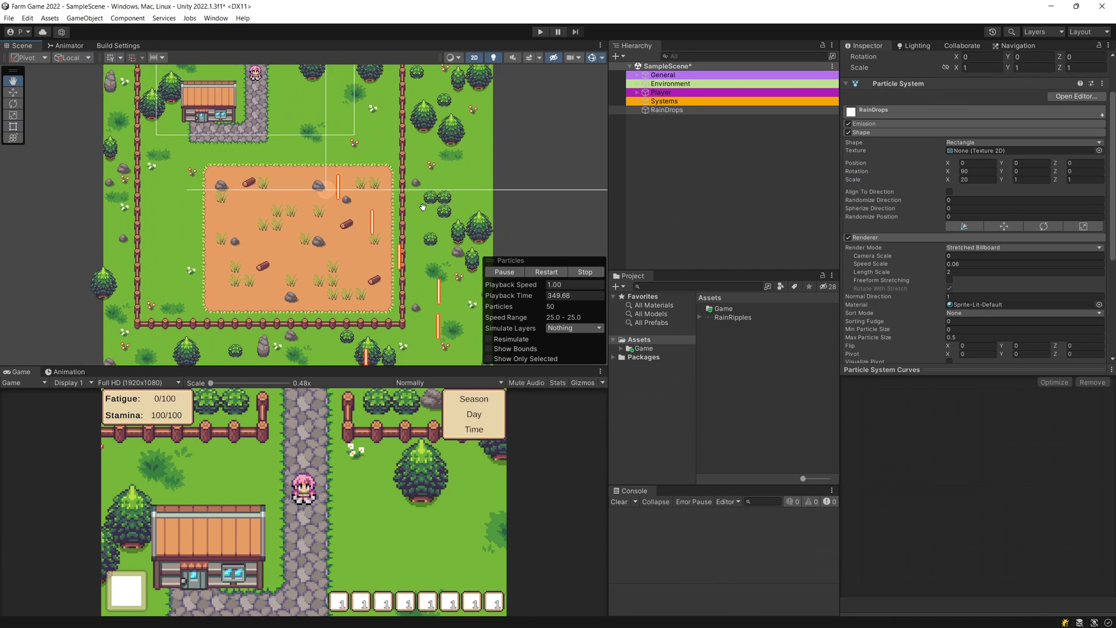
scroll(359, 186, "down", 1)
scroll(238, 212, "up", 1)
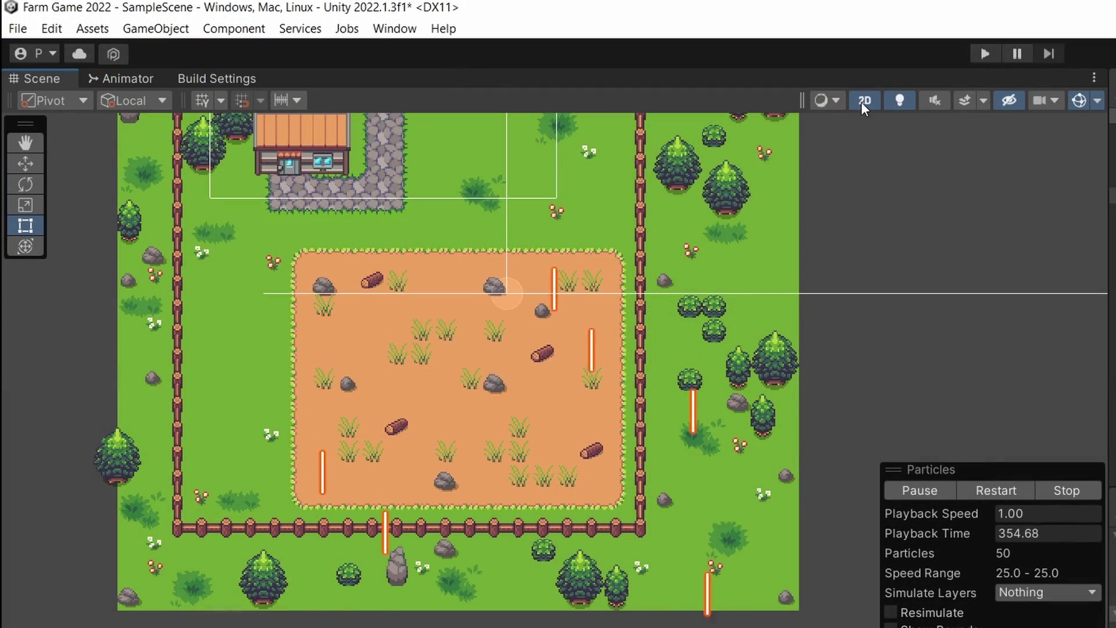
Flatten the RainDrops emitter by setting its Shape Y scale to 0 with the scene in 3D, and return to 2D
left_click(474, 57)
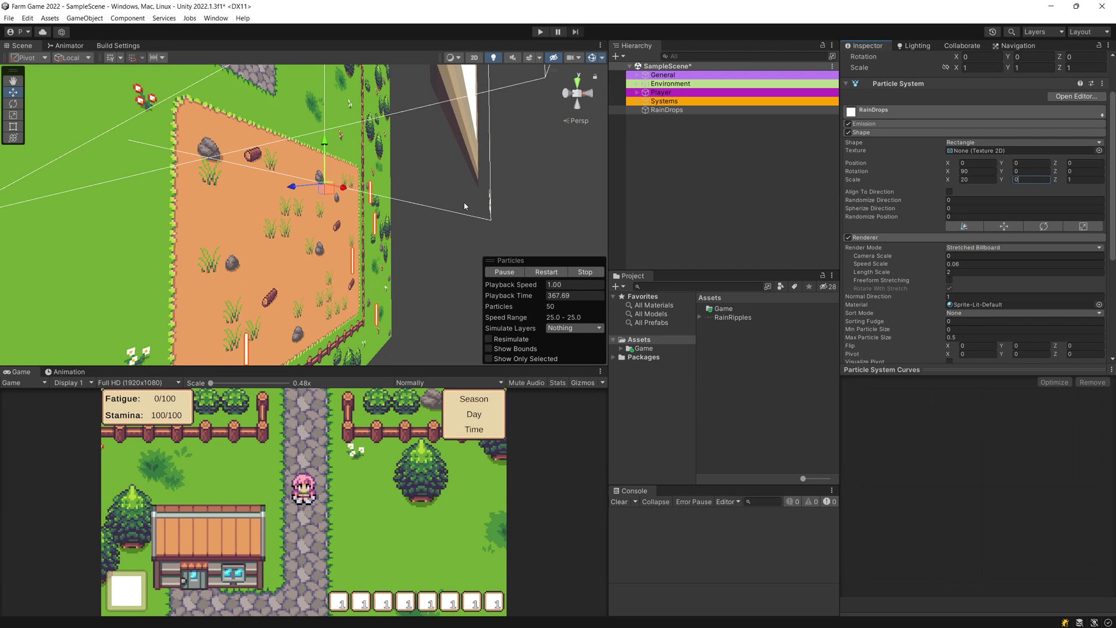
left_click(475, 58)
key("t")
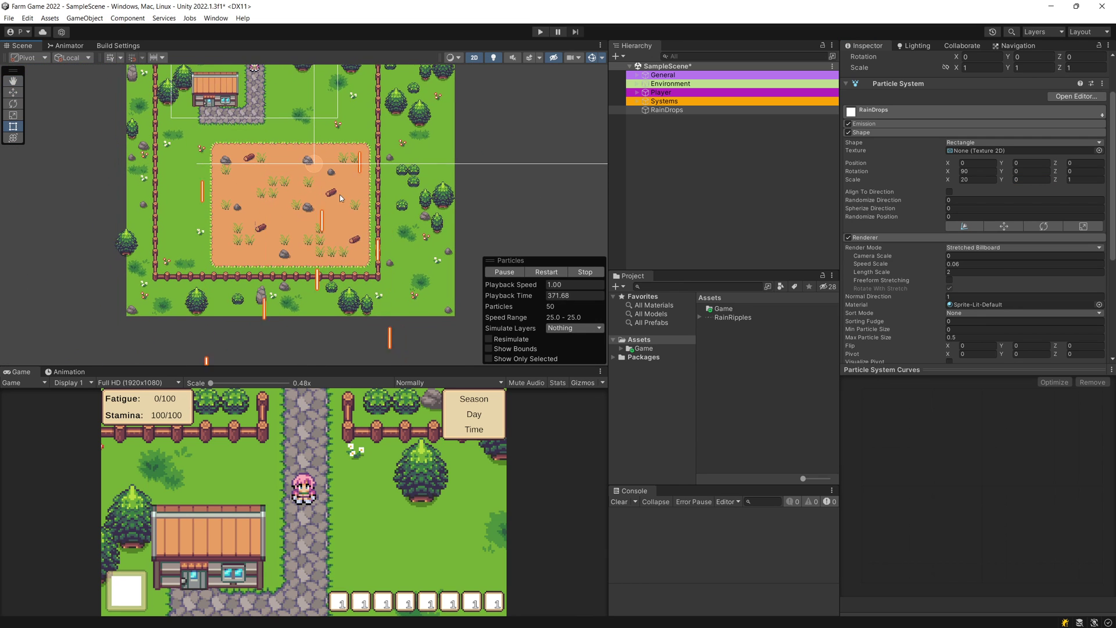
scroll(316, 202, "up", 2)
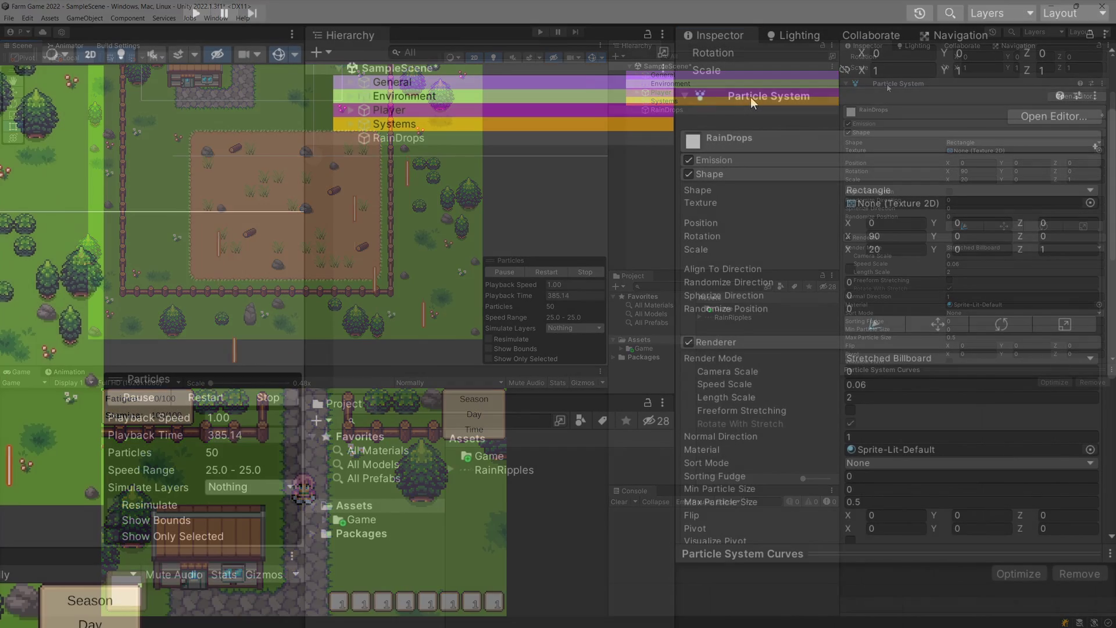
Collapse the Particle System component and set the RainDrops Transform rotation Z to -30 to slant the rain
left_click(891, 83)
left_click(695, 112)
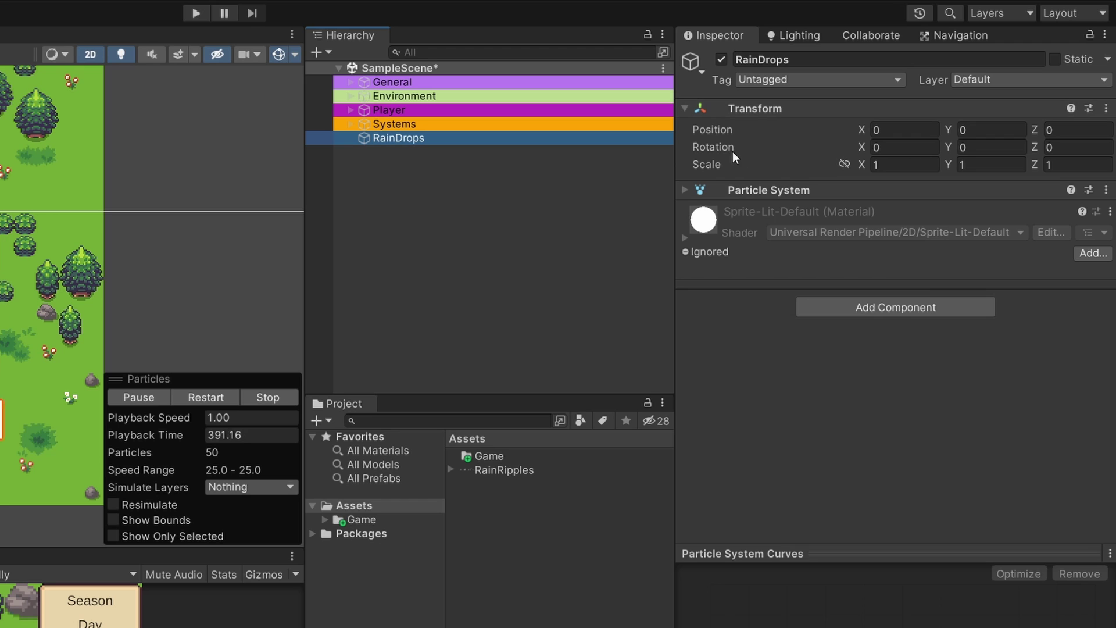
left_click(1064, 150)
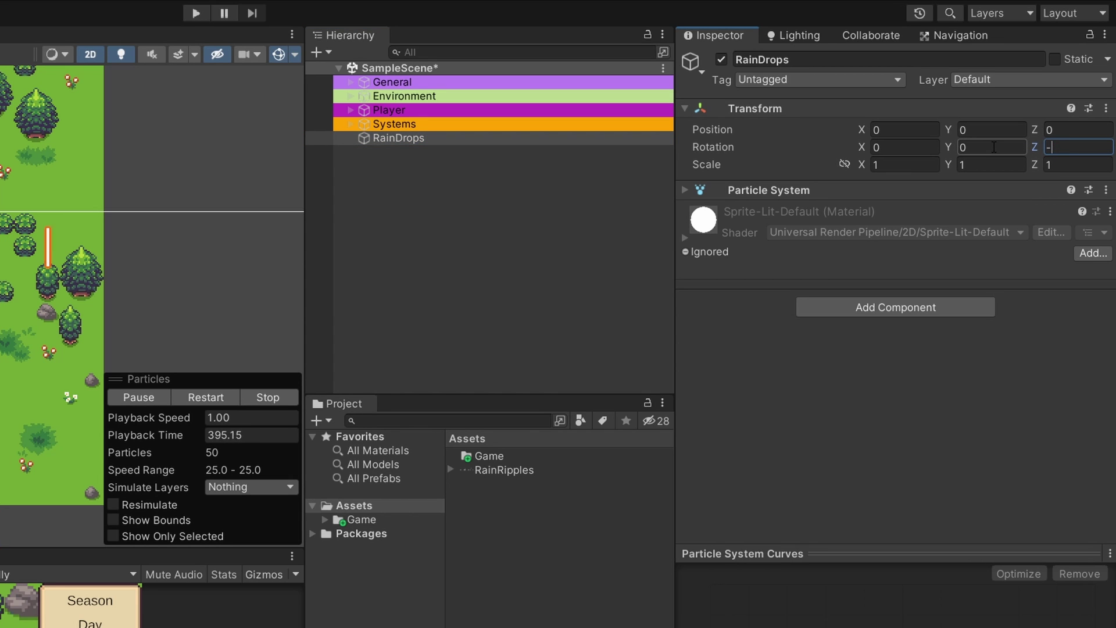
type("-30")
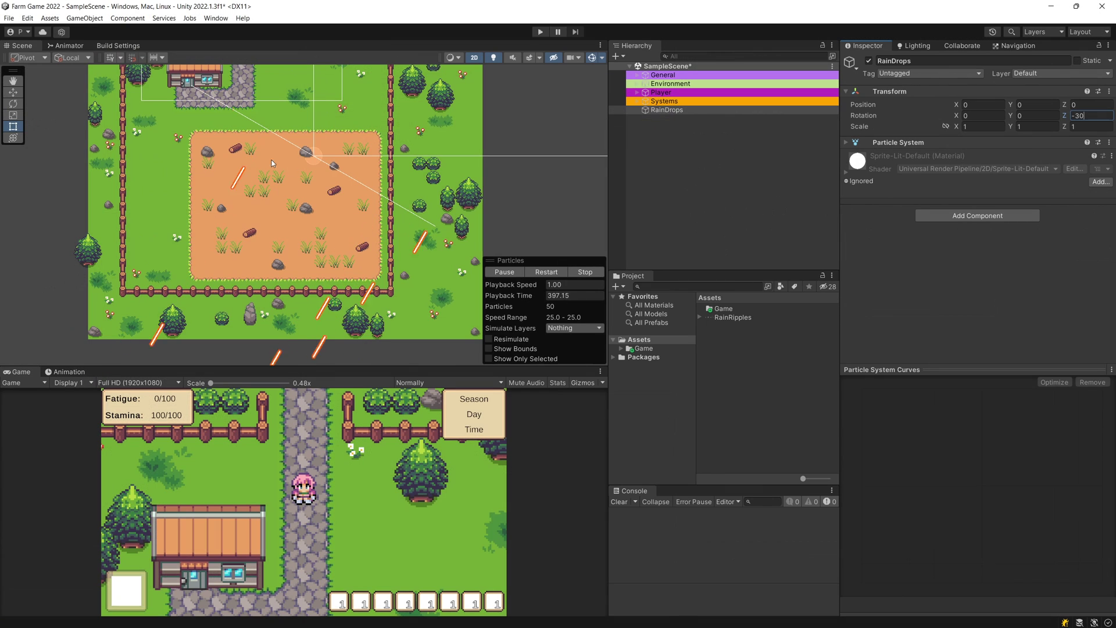
mouse_move(284, 161)
middle_mouse_down()
mouse_move(299, 153)
mouse_move(289, 139)
mouse_move(293, 165)
middle_mouse_up()
scroll(300, 152, "down", 1)
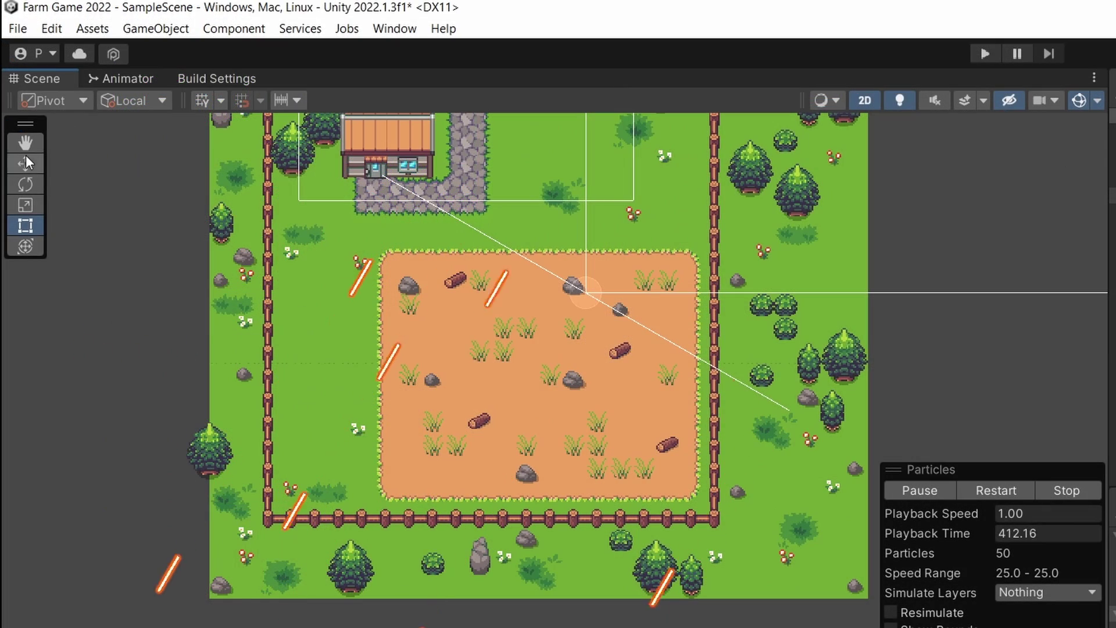
Move the RainDrops emitter above the upper edge of the farm map, to about X 0.25, Y 14.61
left_click(13, 92)
middle_click_drag(512, 177, 528, 315)
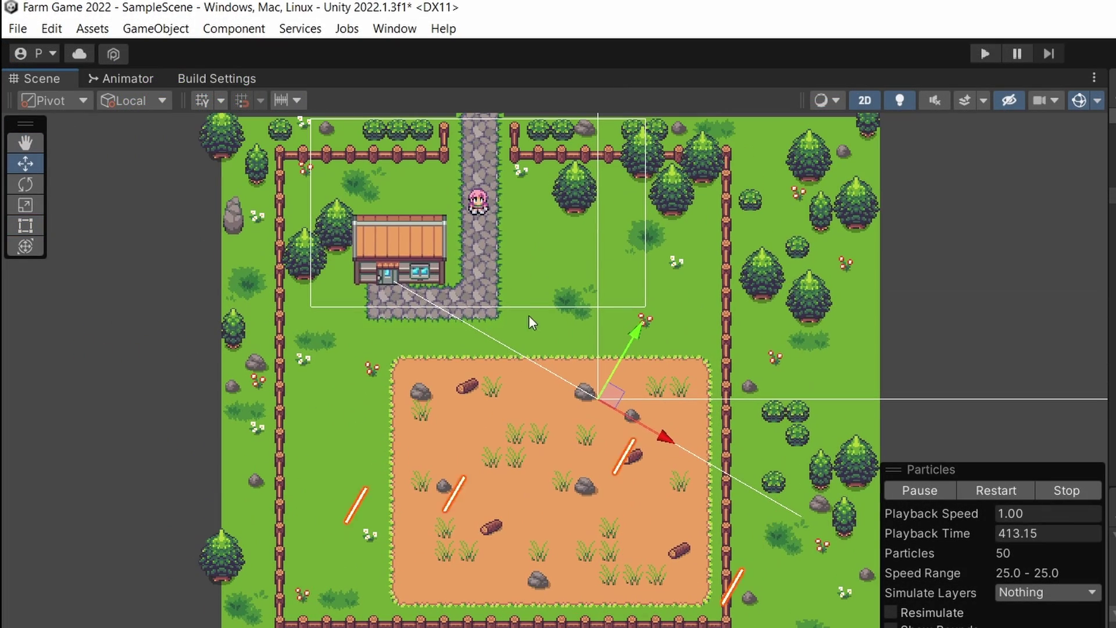
left_click_drag(611, 391, 581, 210)
middle_click_drag(582, 210, 559, 388)
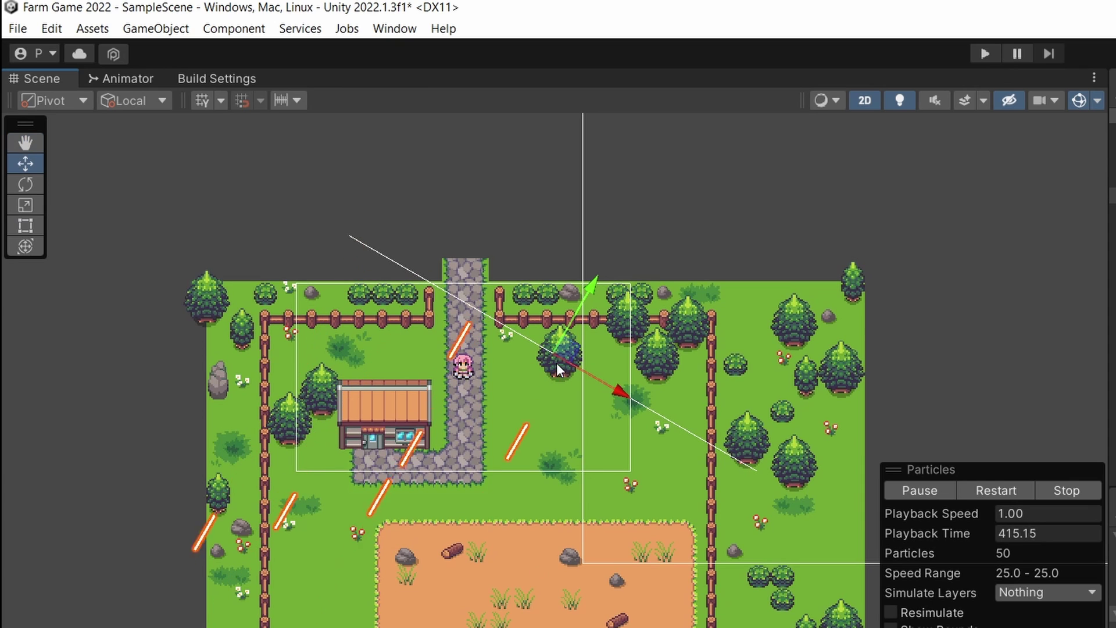
left_click_drag(561, 348, 646, 240)
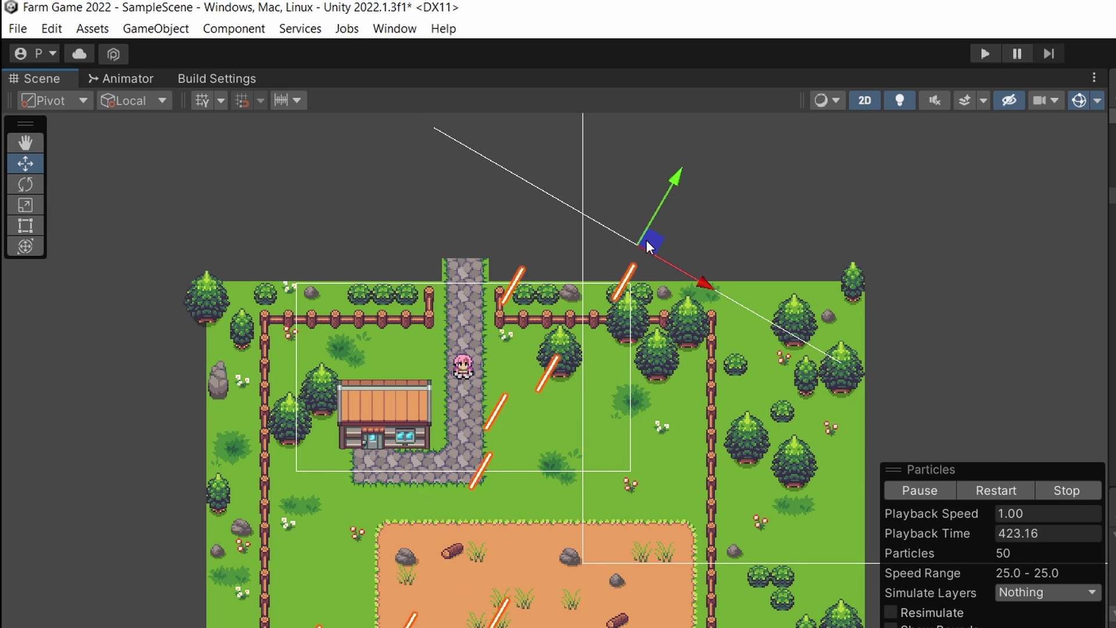
left_click_drag(647, 241, 598, 216)
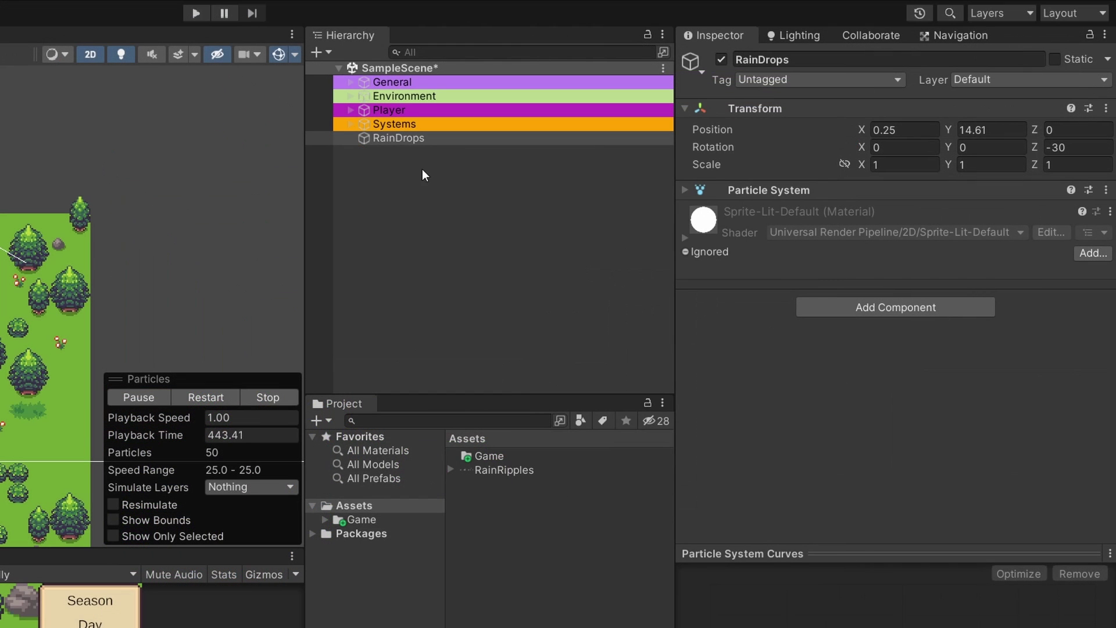
Set the RainDrops Start Lifetime to Random Between Two Constants, with values 0.5 and 1
left_click(690, 114)
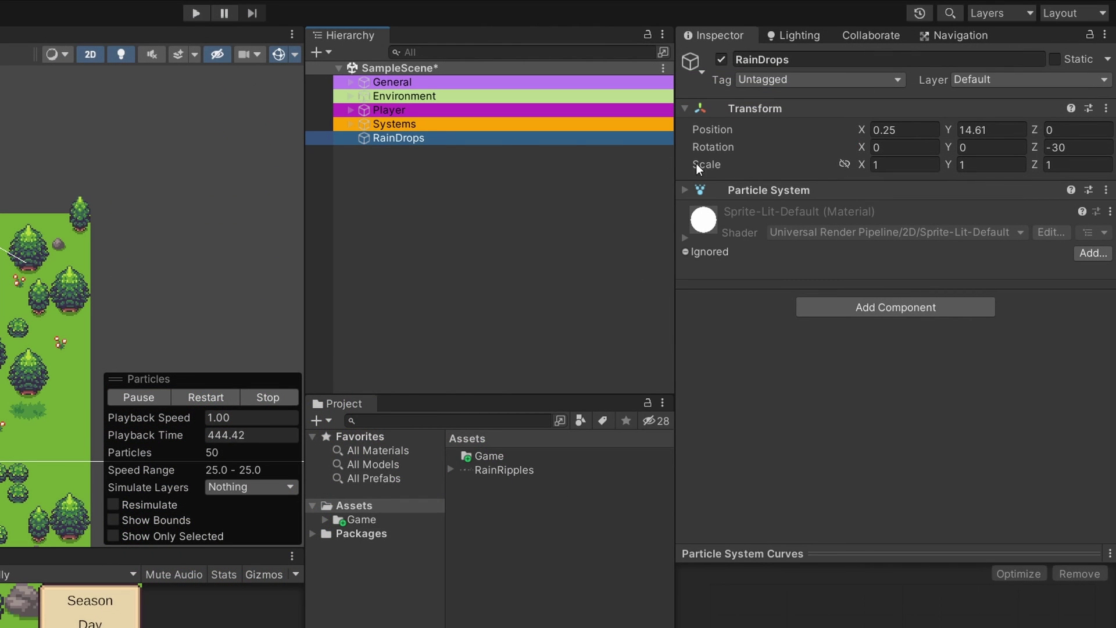
left_click(759, 194)
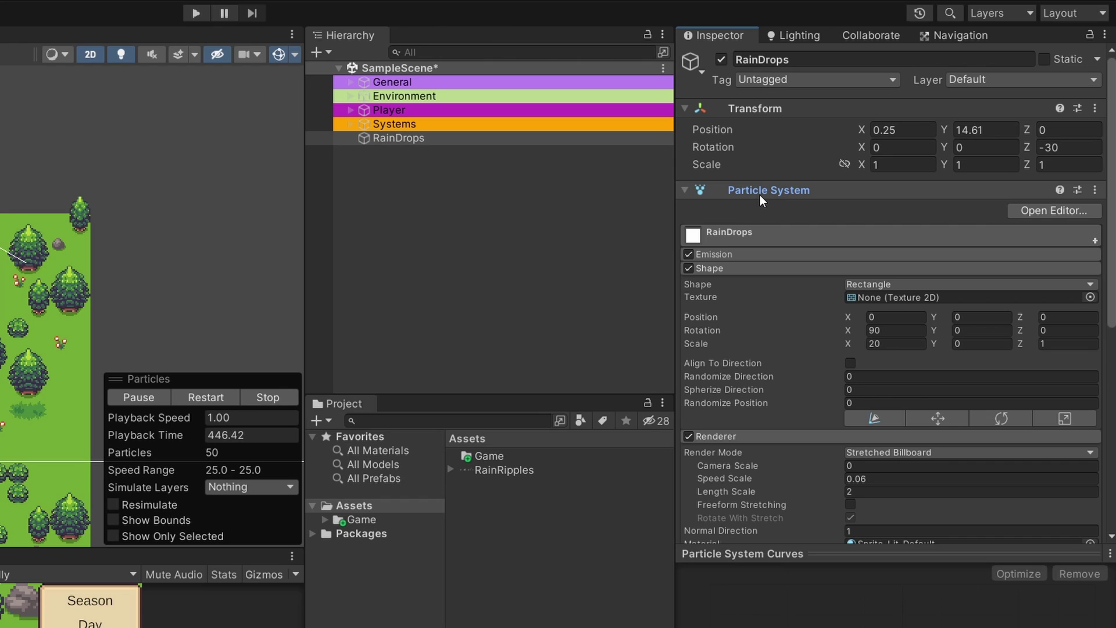
left_click(735, 235)
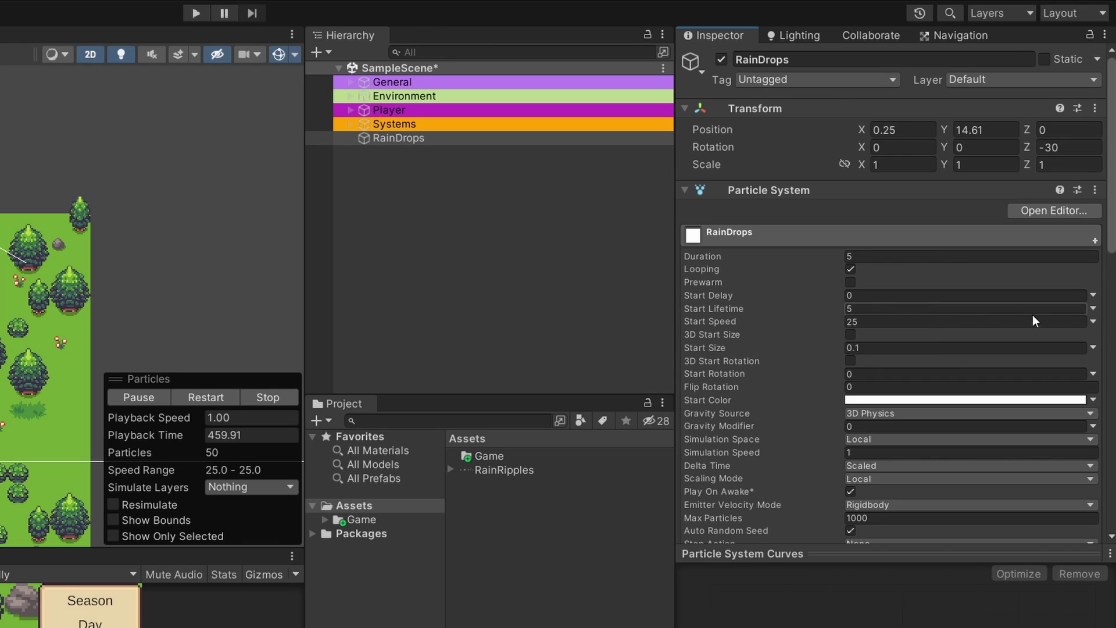
left_click(1094, 308)
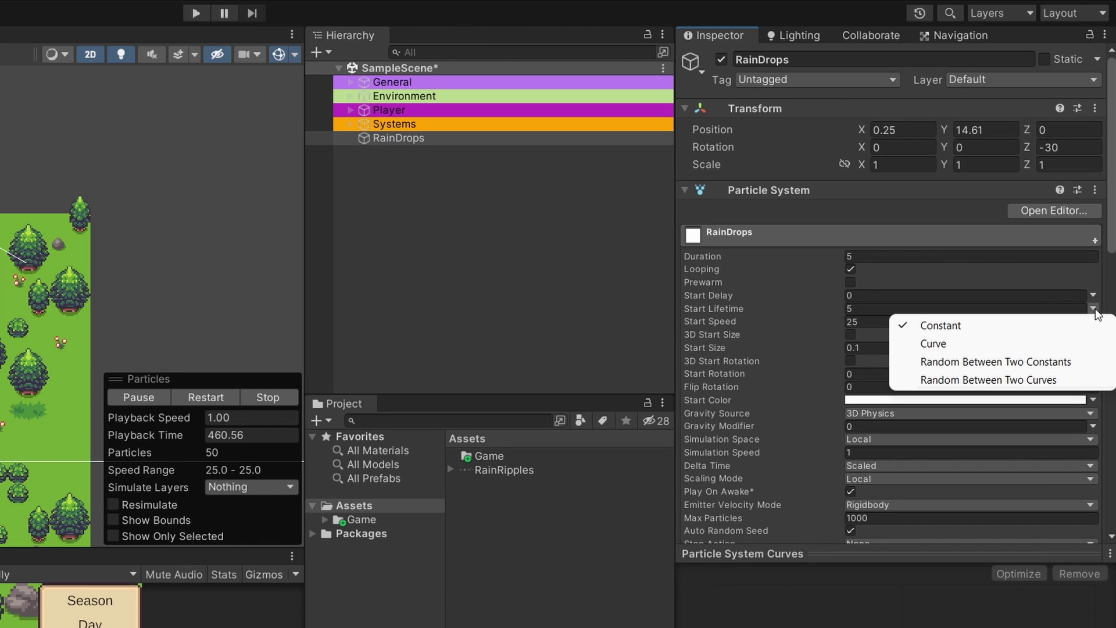
left_click(1063, 361)
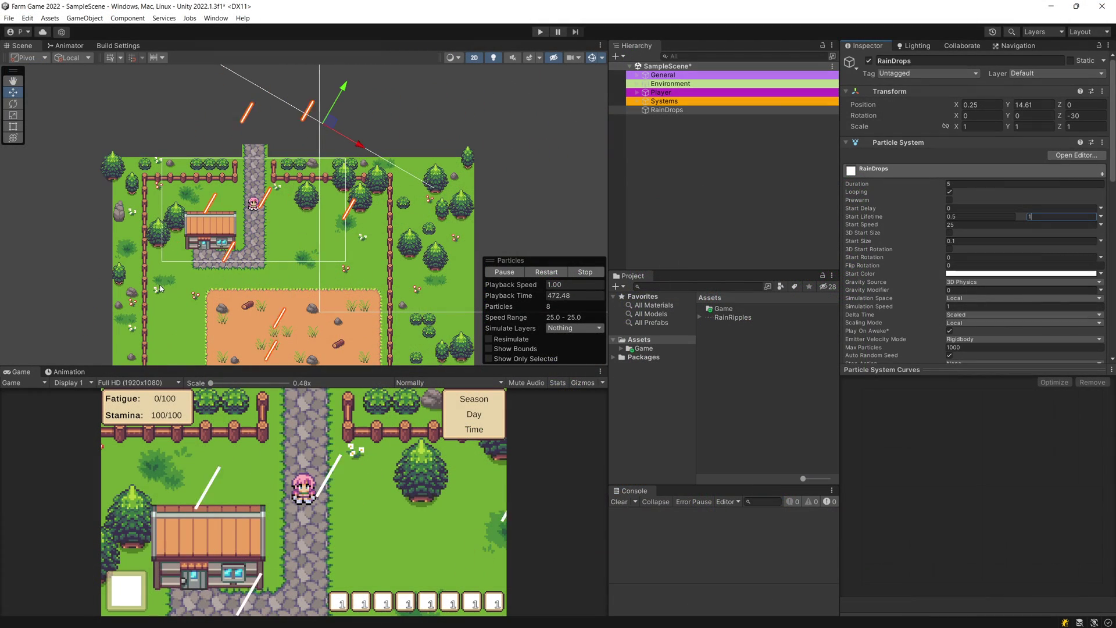
middle_click_drag(165, 285, 241, 245)
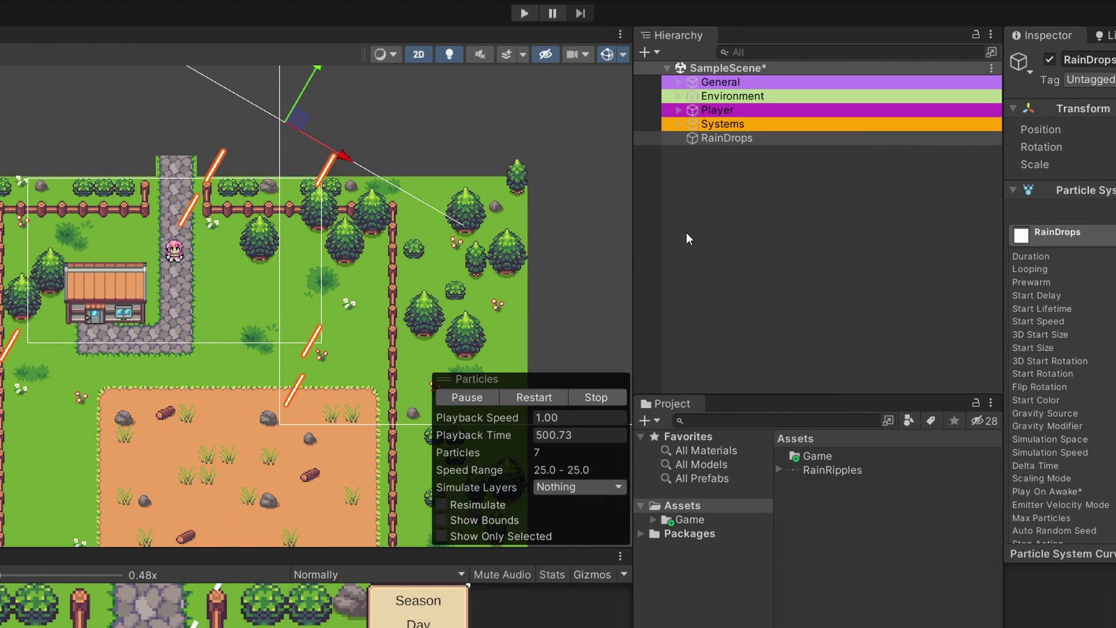
Make RainDrops a child of the Player's Agent object, placed first among its children above Sprite Mask
left_click(679, 110)
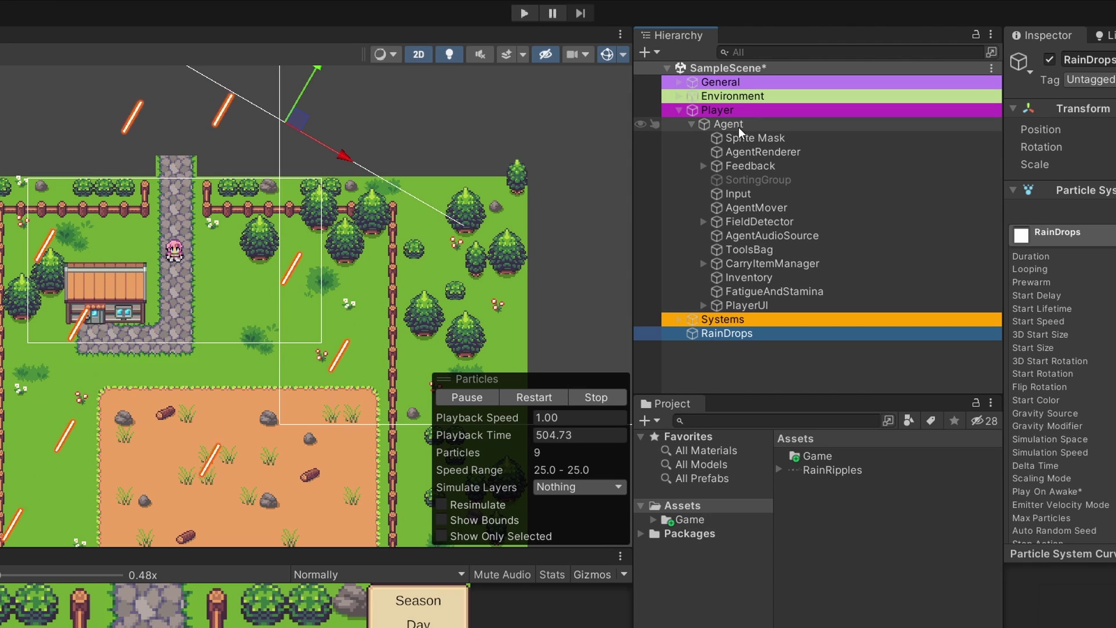
scroll(164, 241, "up", 1)
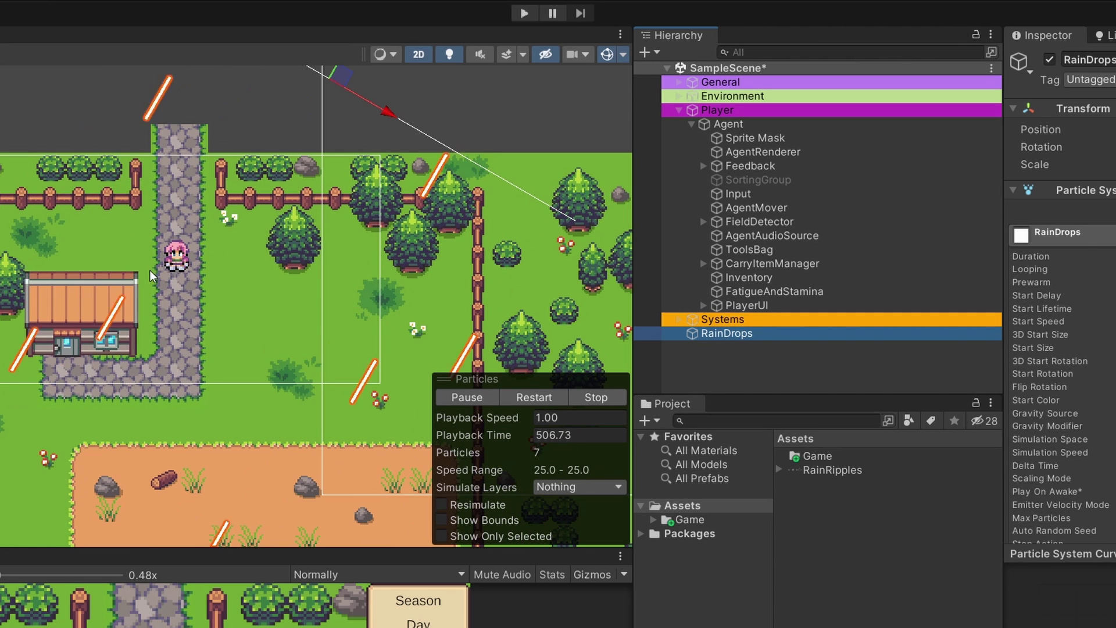
middle_click_drag(115, 254, 119, 259)
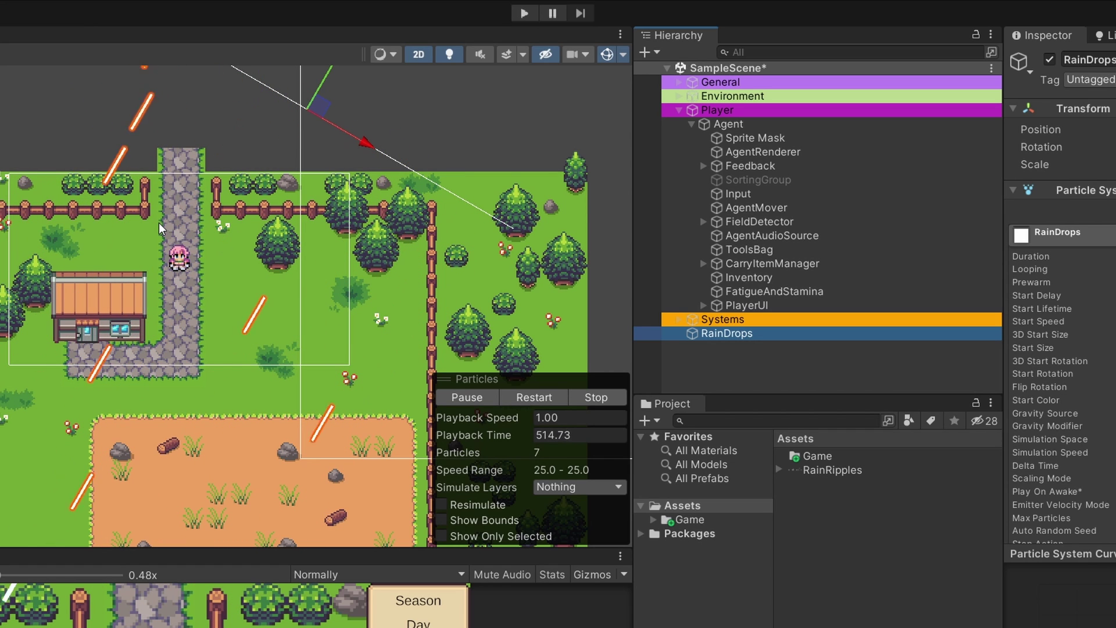
left_click_drag(721, 333, 731, 308)
left_click_drag(756, 152, 755, 134)
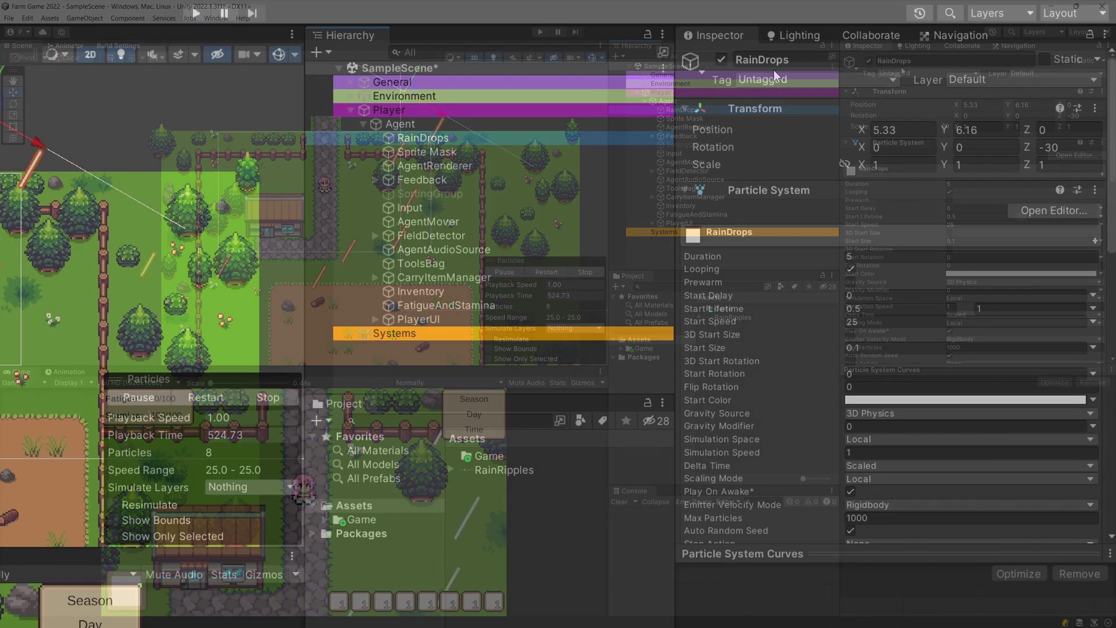
Set the RainDrops particle system's Simulation Space to World
scroll(1017, 227, "down", 3)
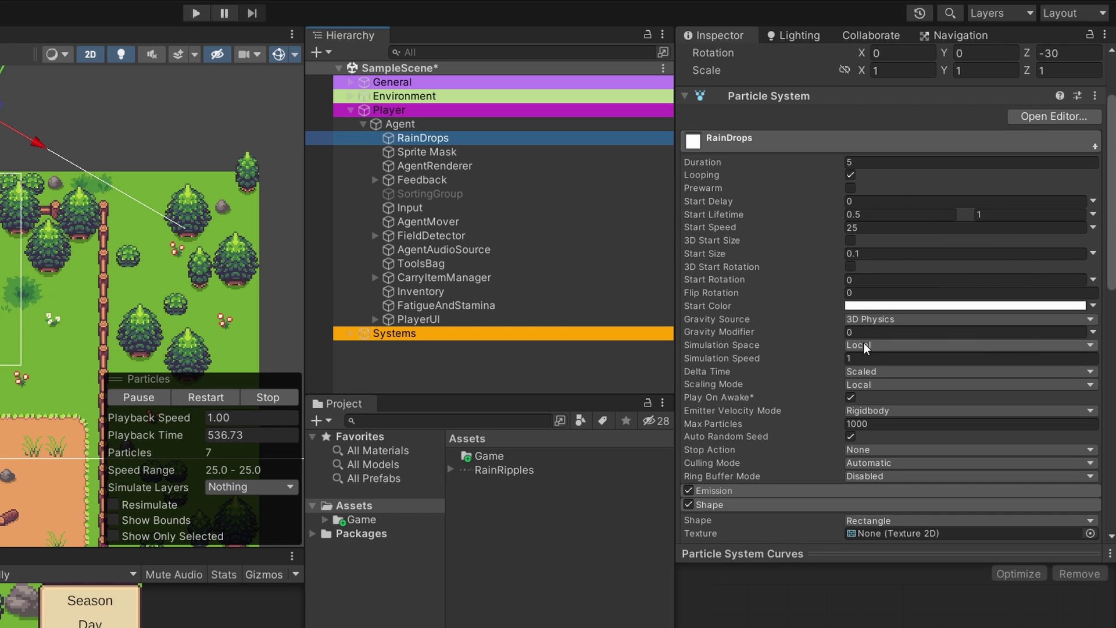
left_click(882, 347)
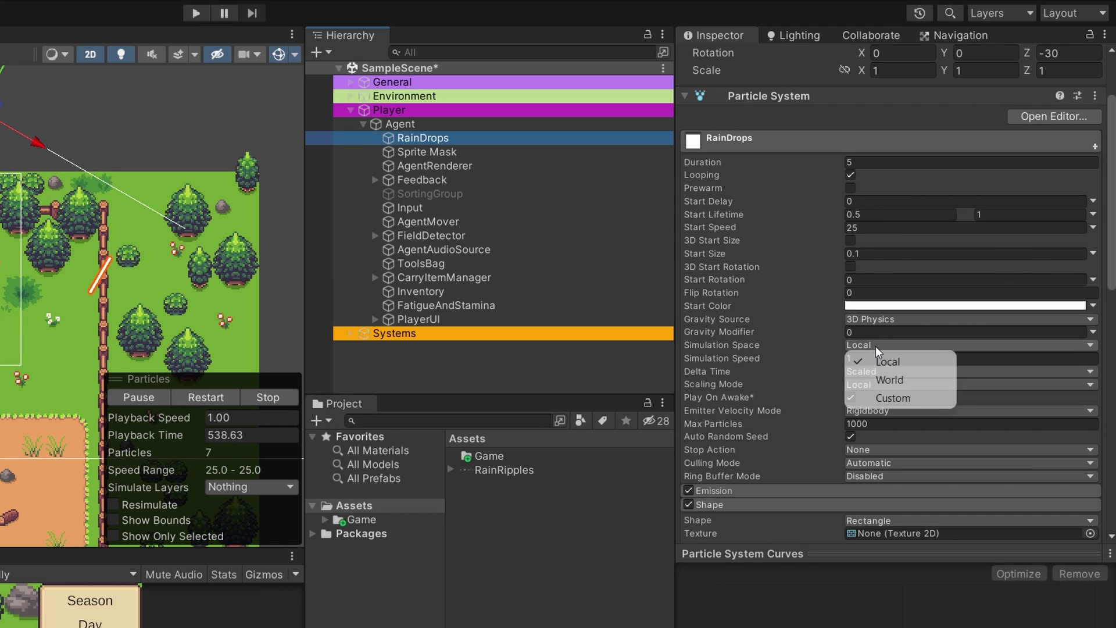
left_click(897, 380)
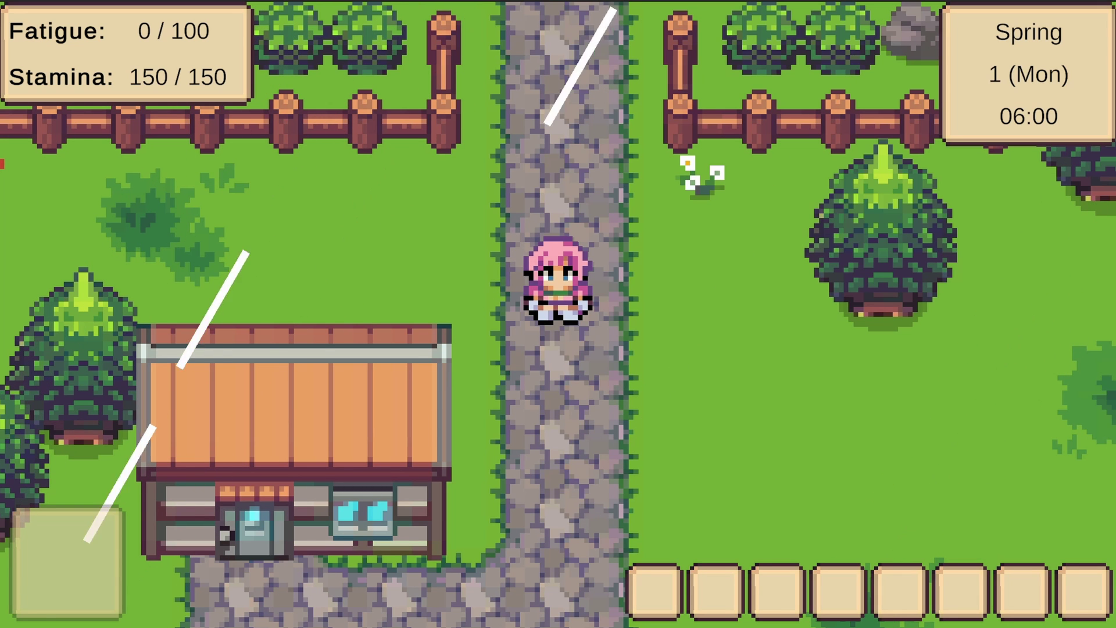
Play-test the rain by walking the character around the farm and across the field, and exit play mode
key("s")
key("d")
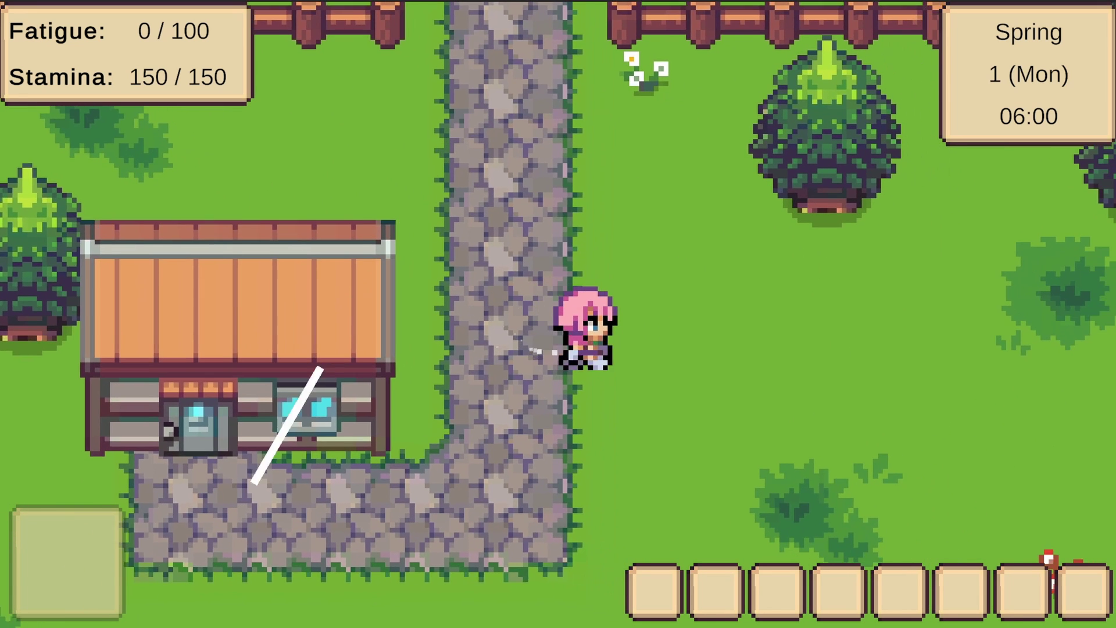
key("d")
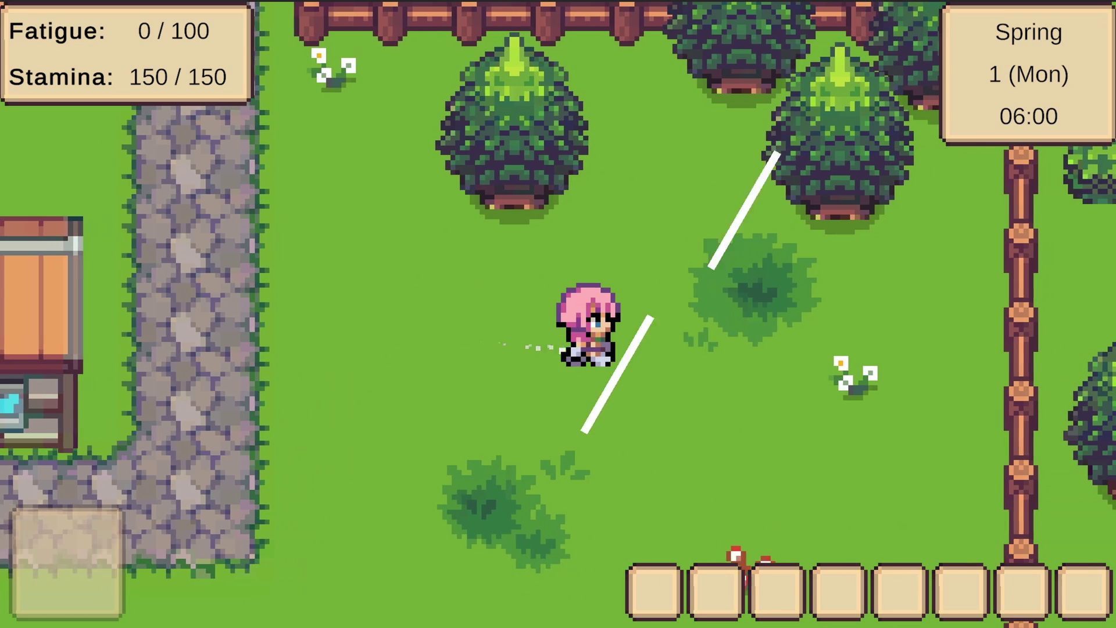
key("d")
key("s")
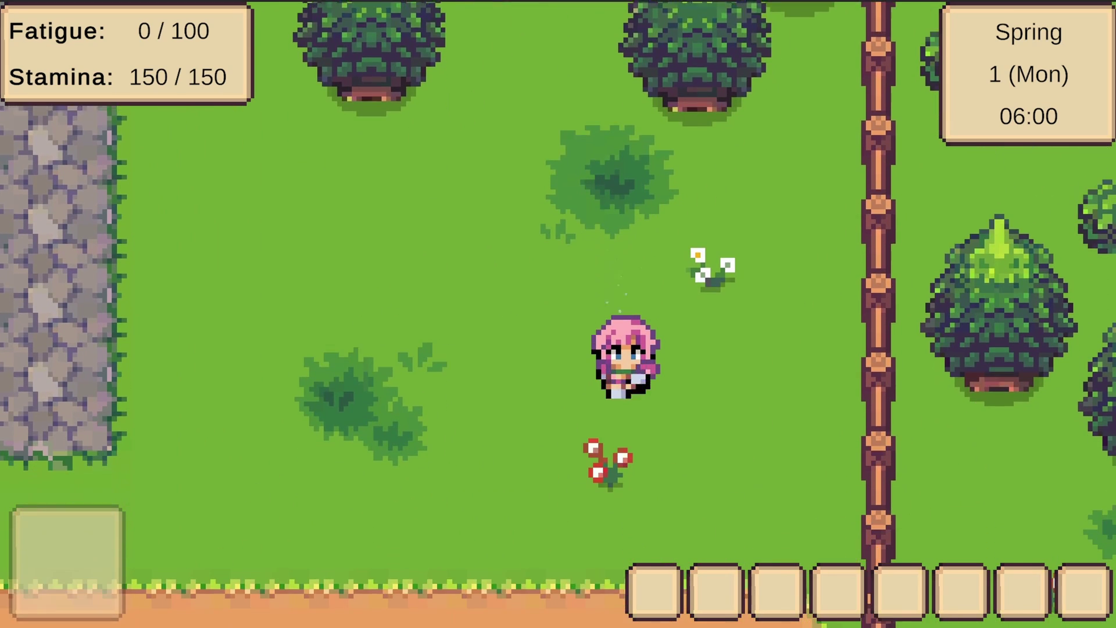
key("s")
key("d")
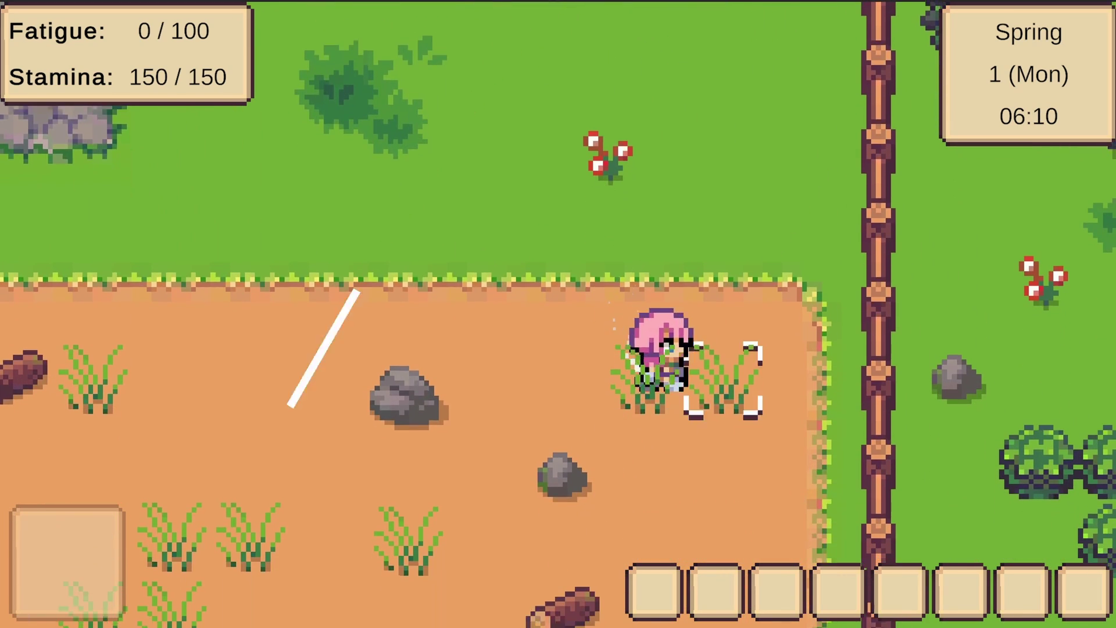
key("s")
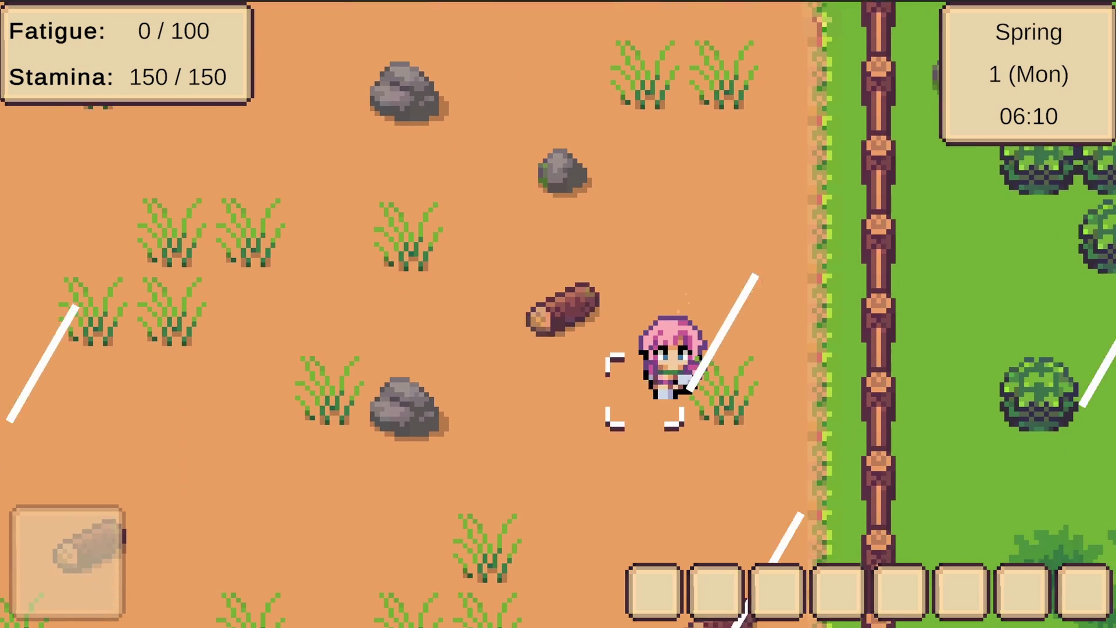
key("a")
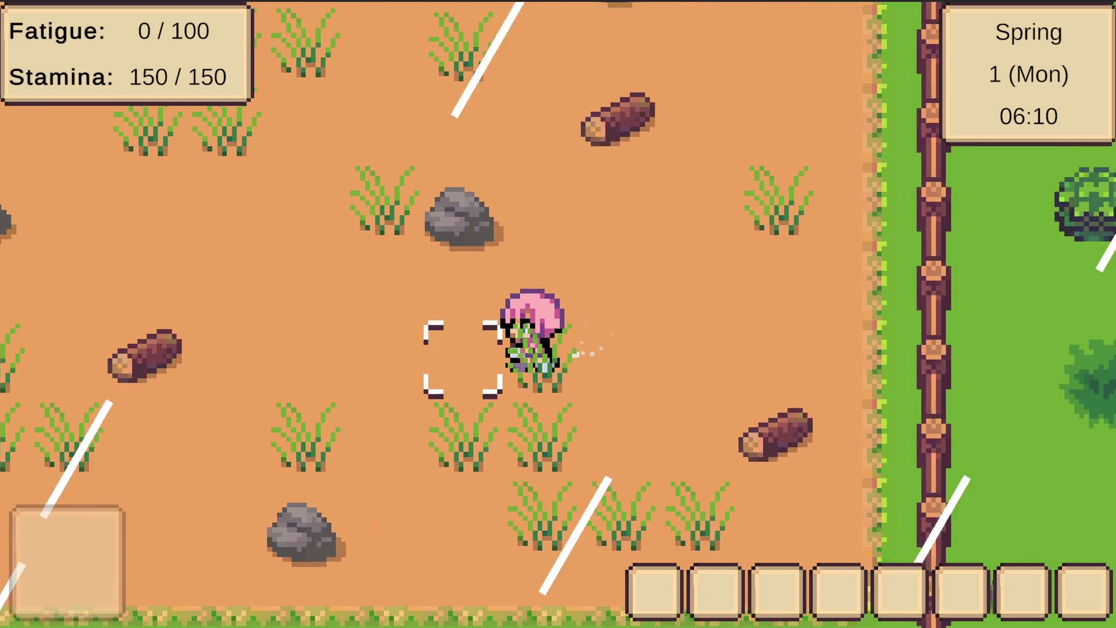
key("w")
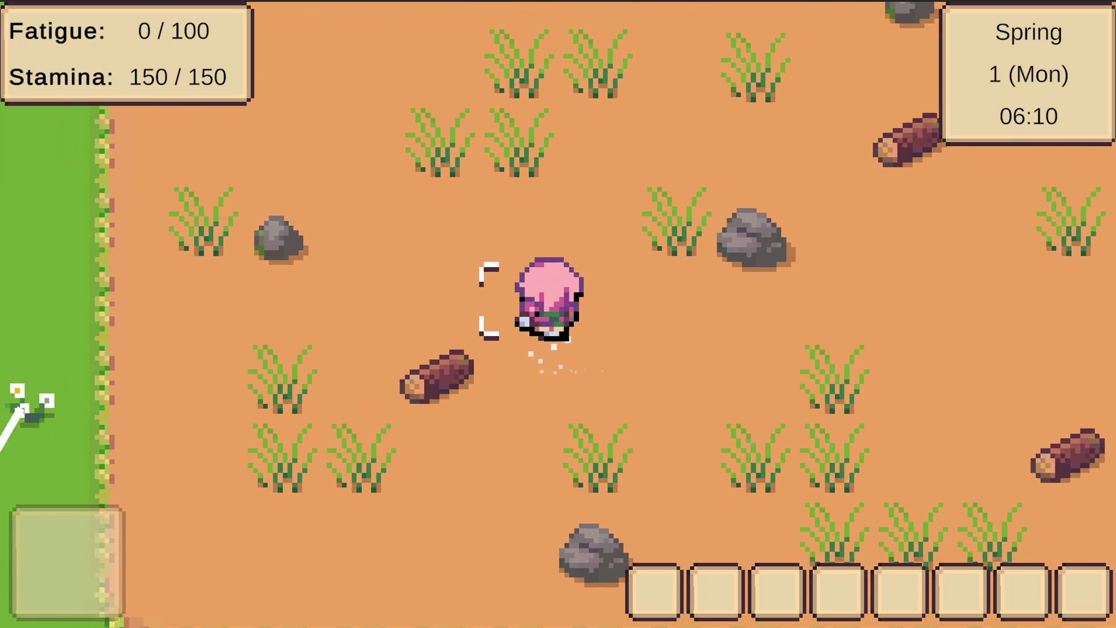
key("a")
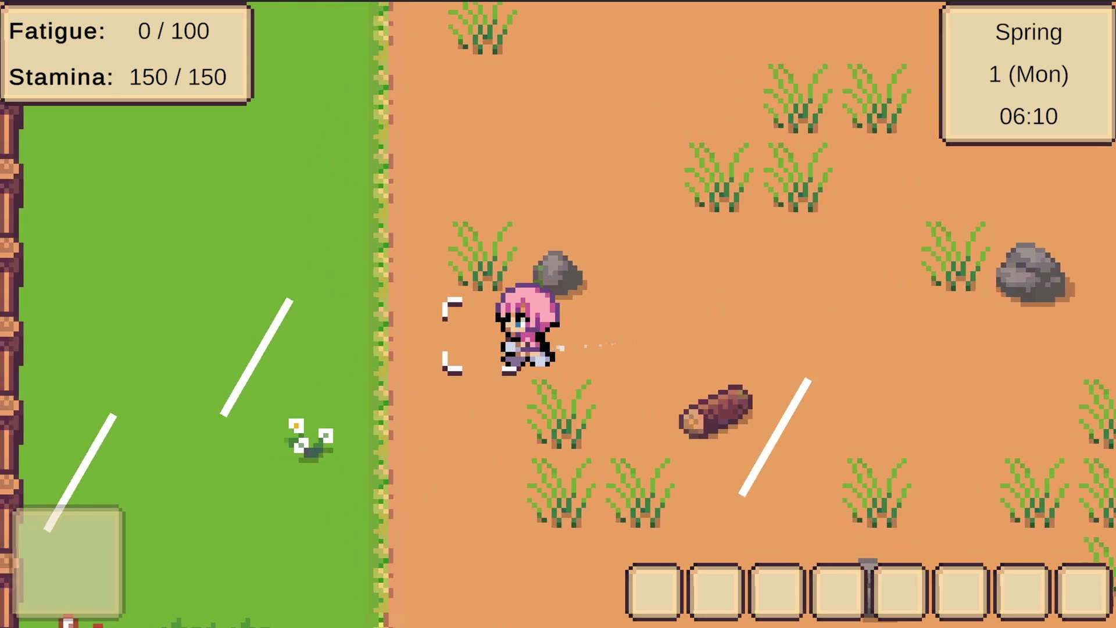
key("w")
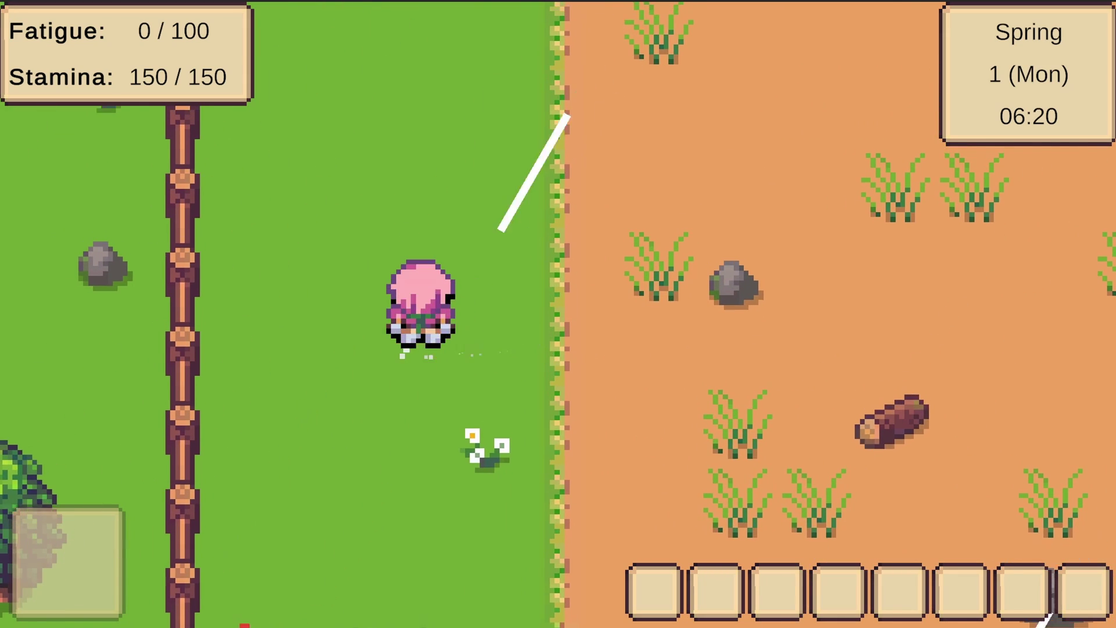
key("w")
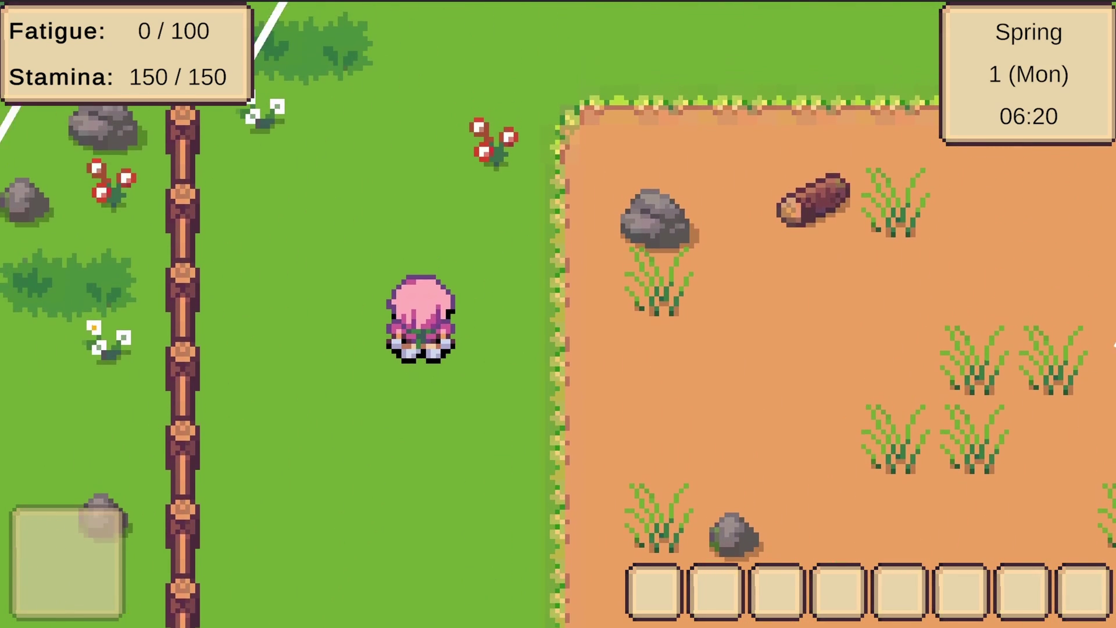
key("ctrl+p")
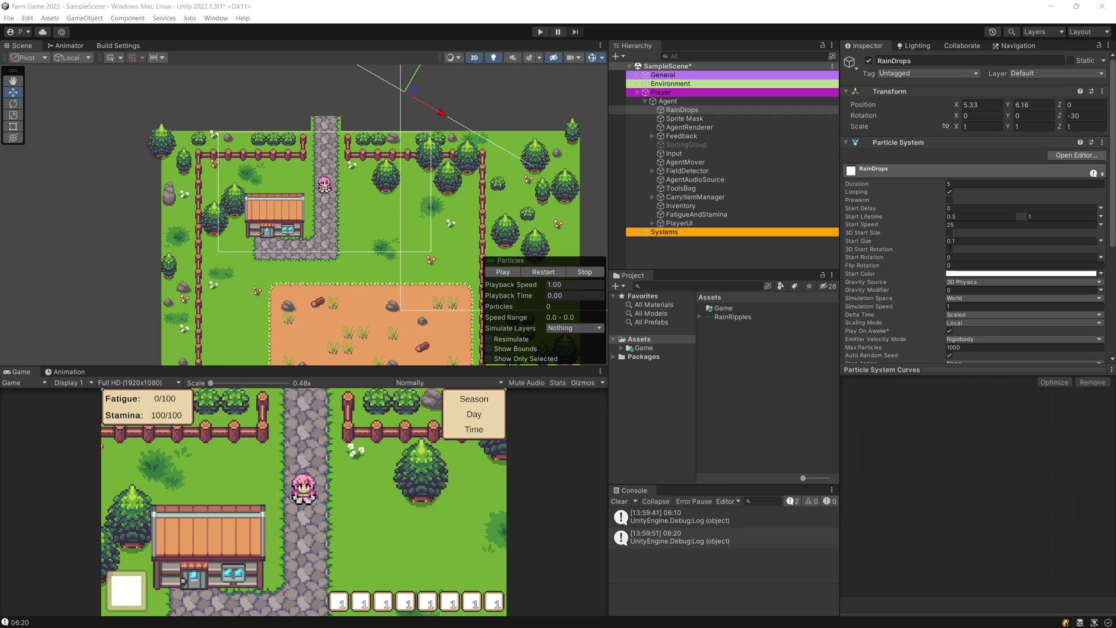
Duplicate RainDrops, rename the copy RainRipples, and place it directly below RainDrops under Agent
left_click(703, 113)
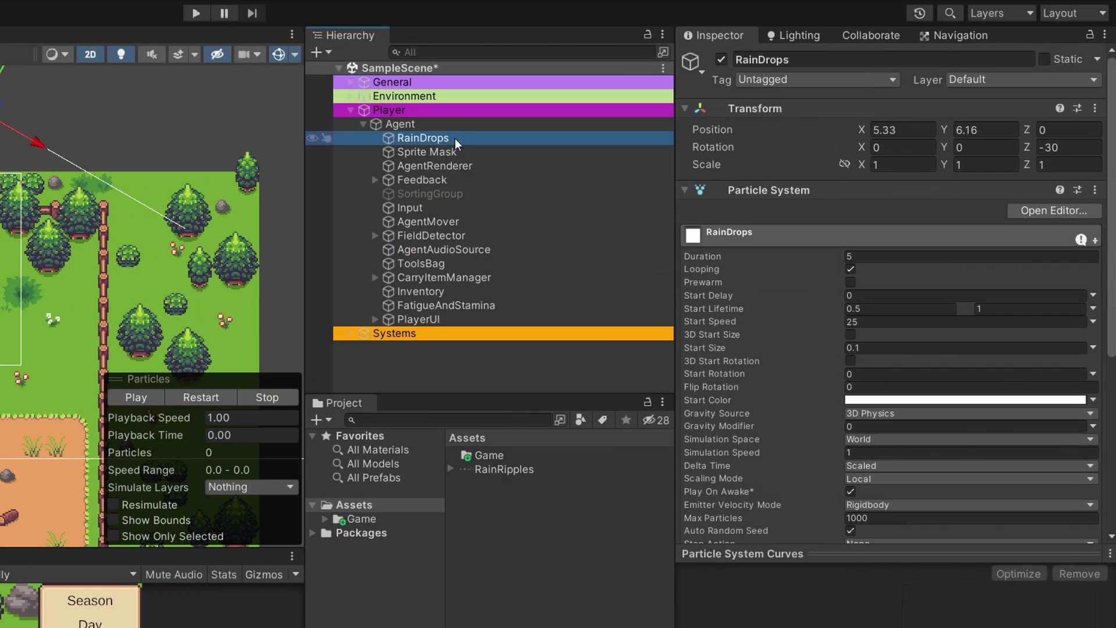
right_click(430, 149)
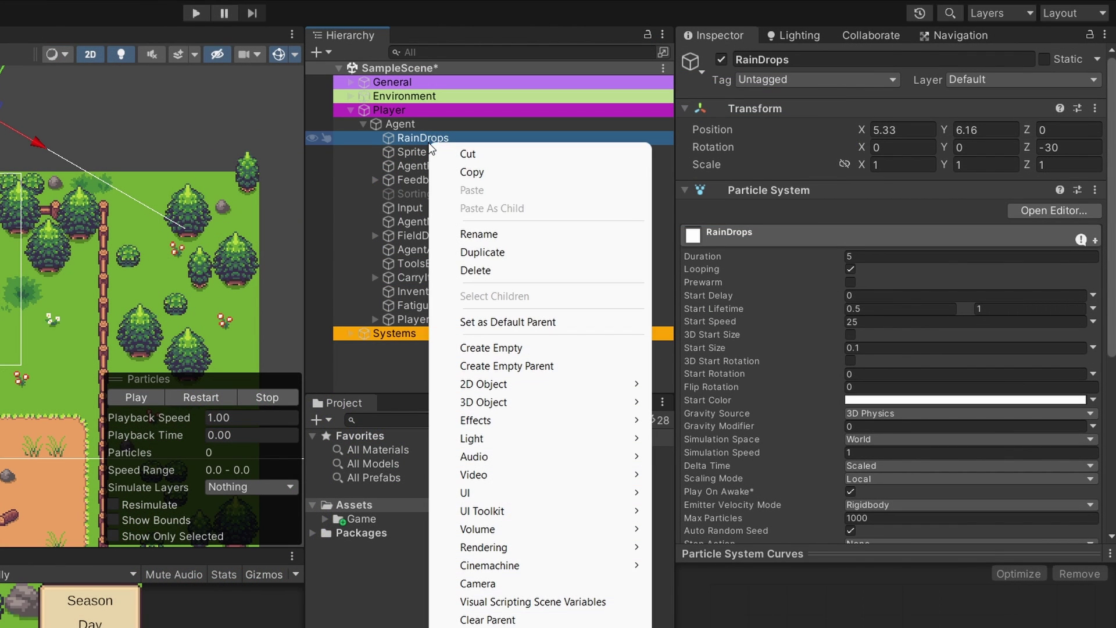
left_click(507, 258)
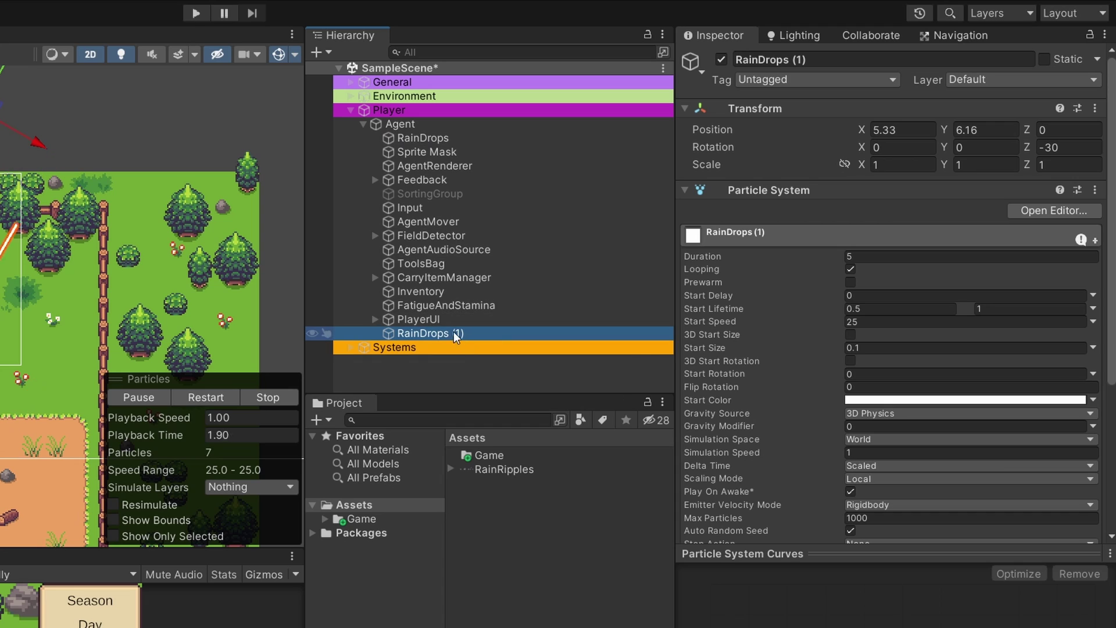
key("F2")
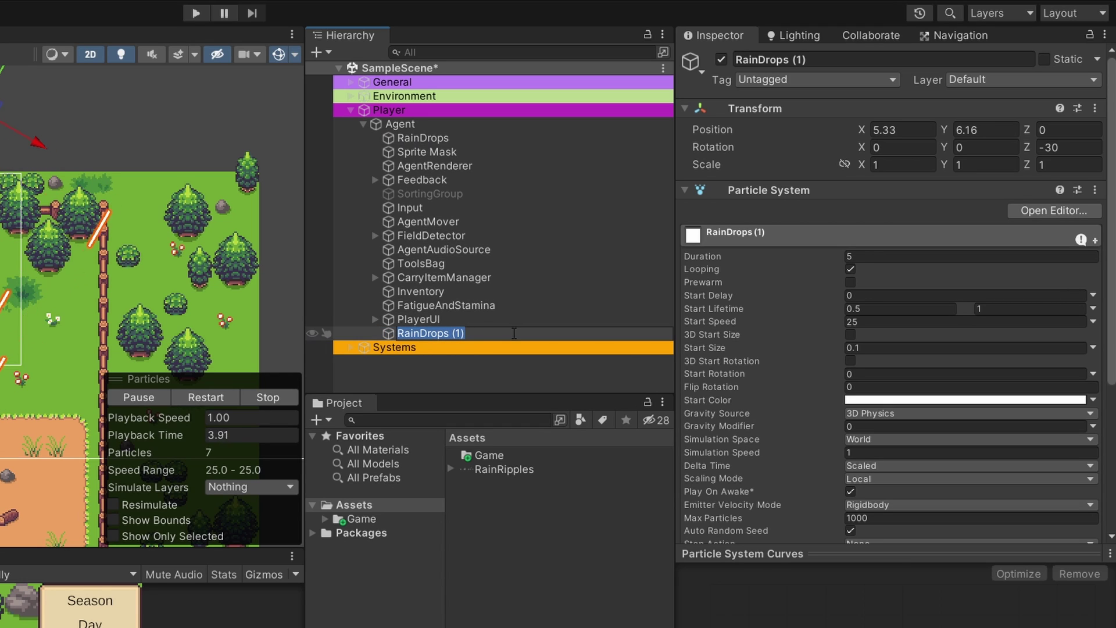
type("RainRipples")
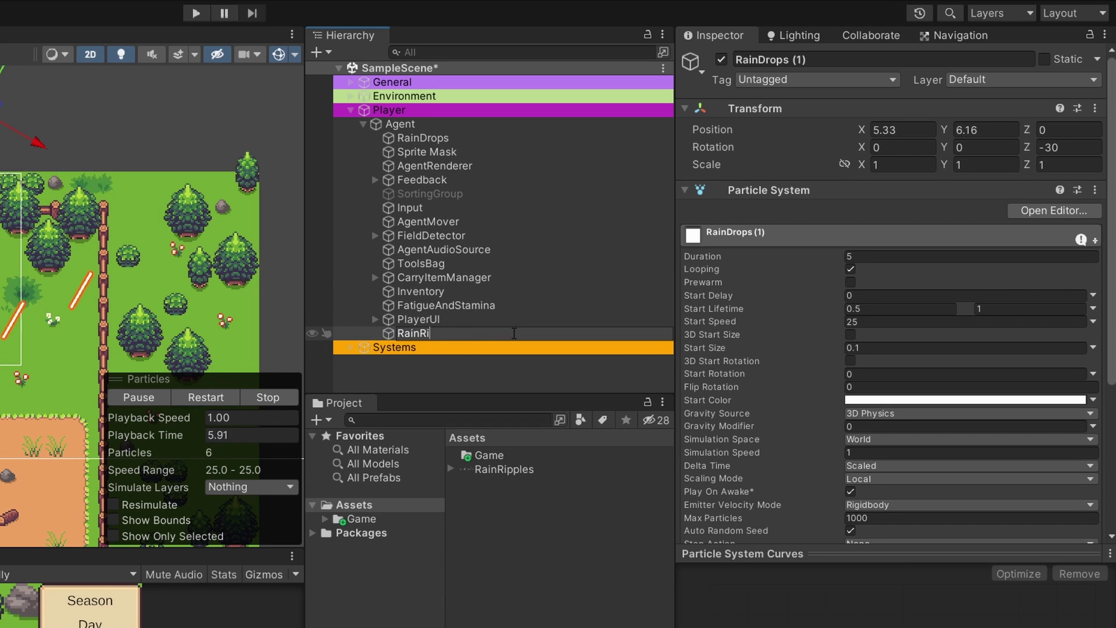
key("Return")
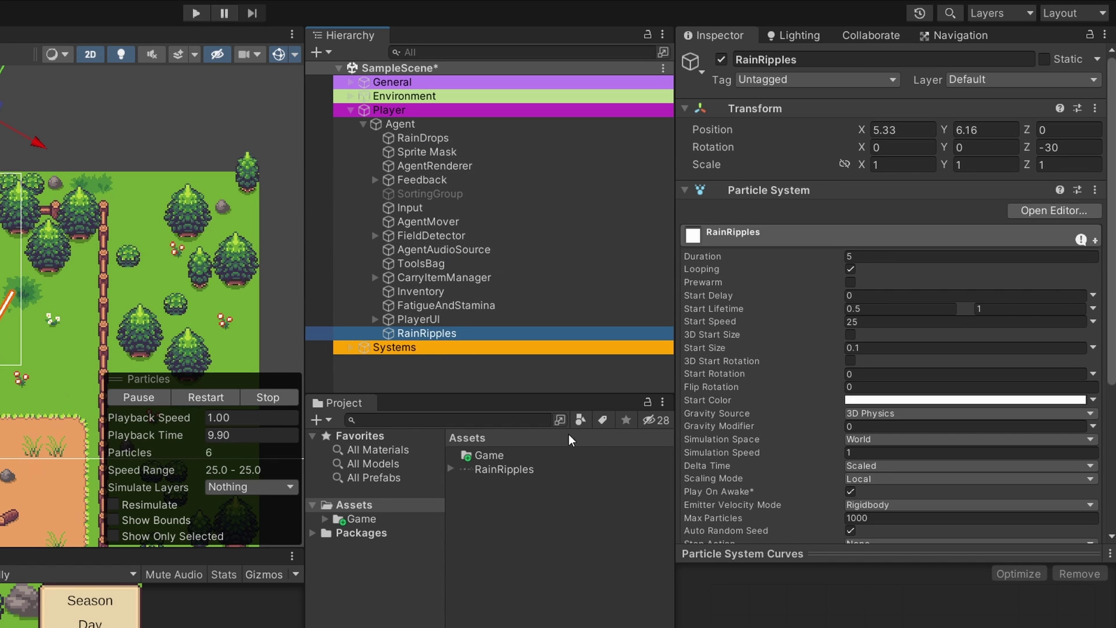
left_click_drag(427, 332, 427, 150)
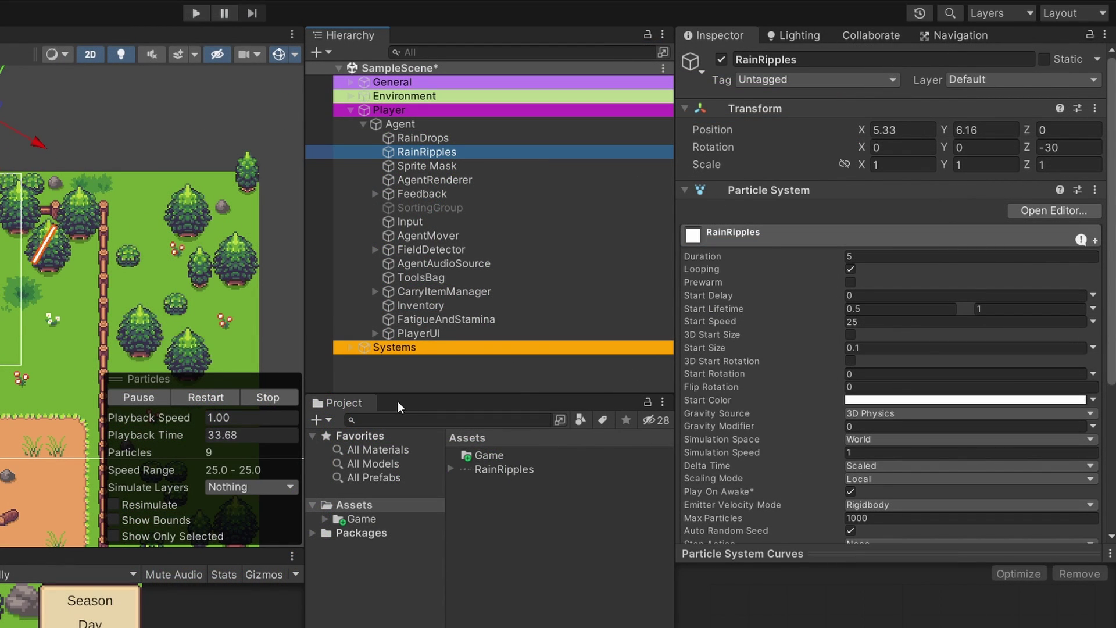
Create a new material named RipplesMaterial in the Assets folder
right_click(490, 487)
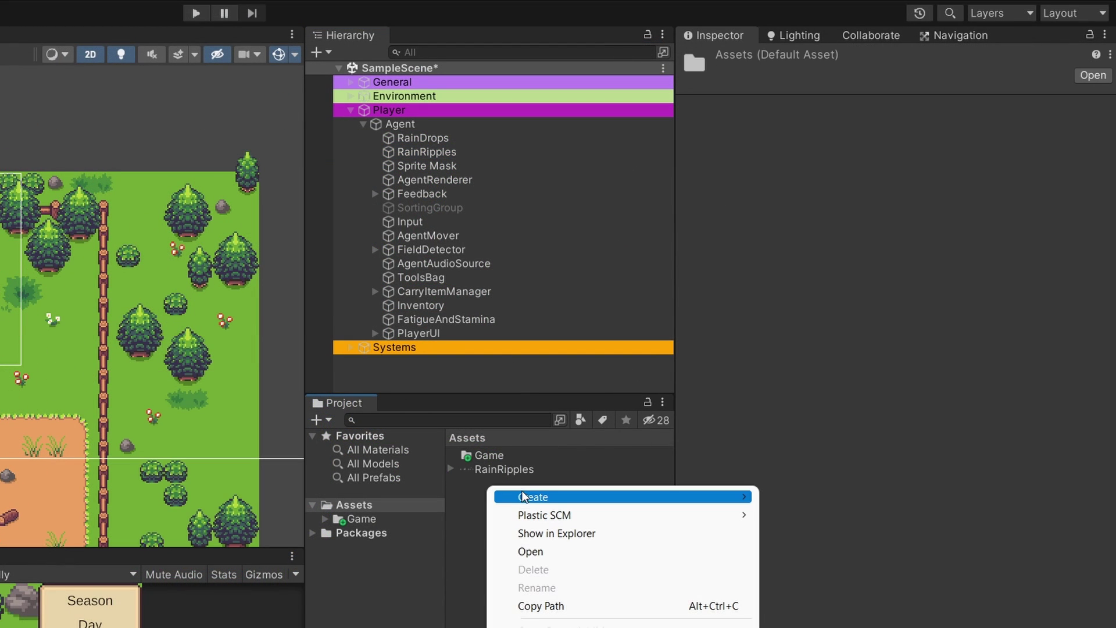
mouse_move(525, 499)
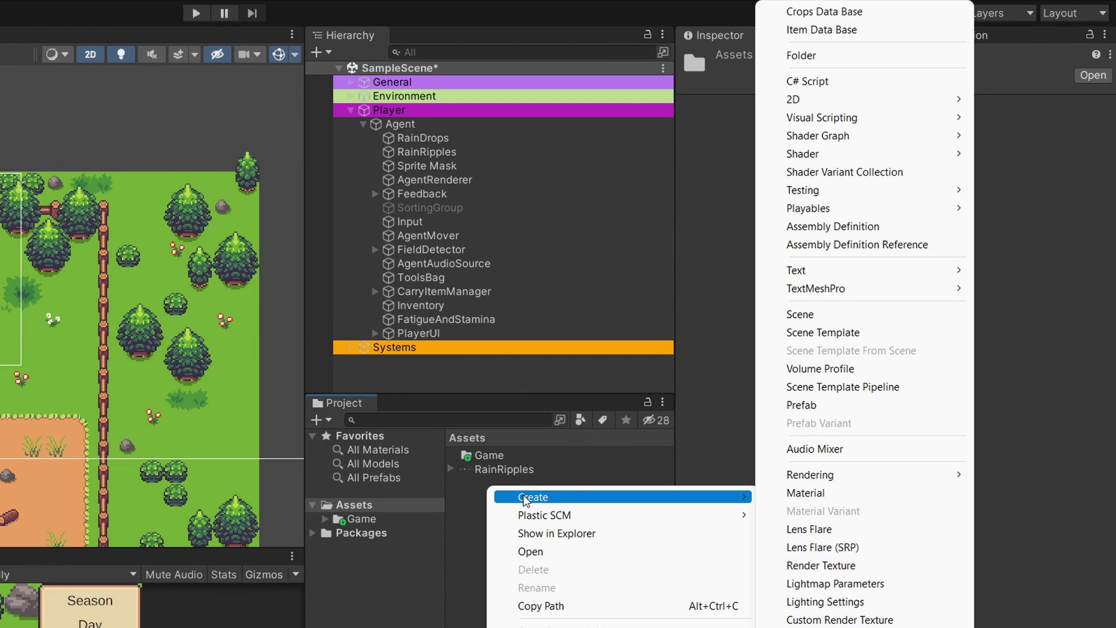
left_click(806, 493)
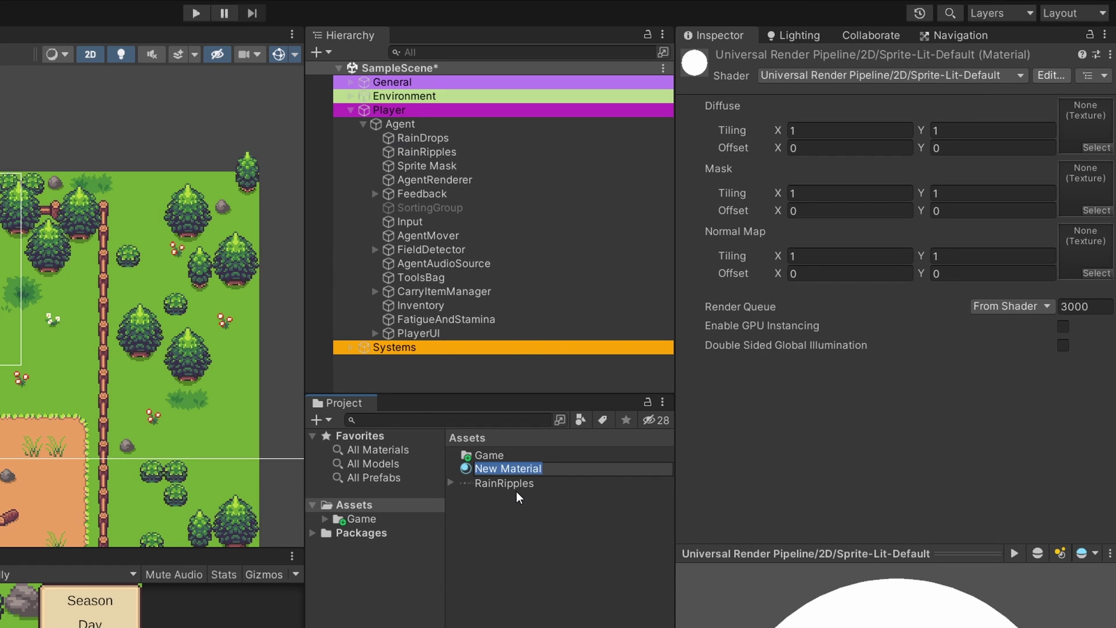
type("R")
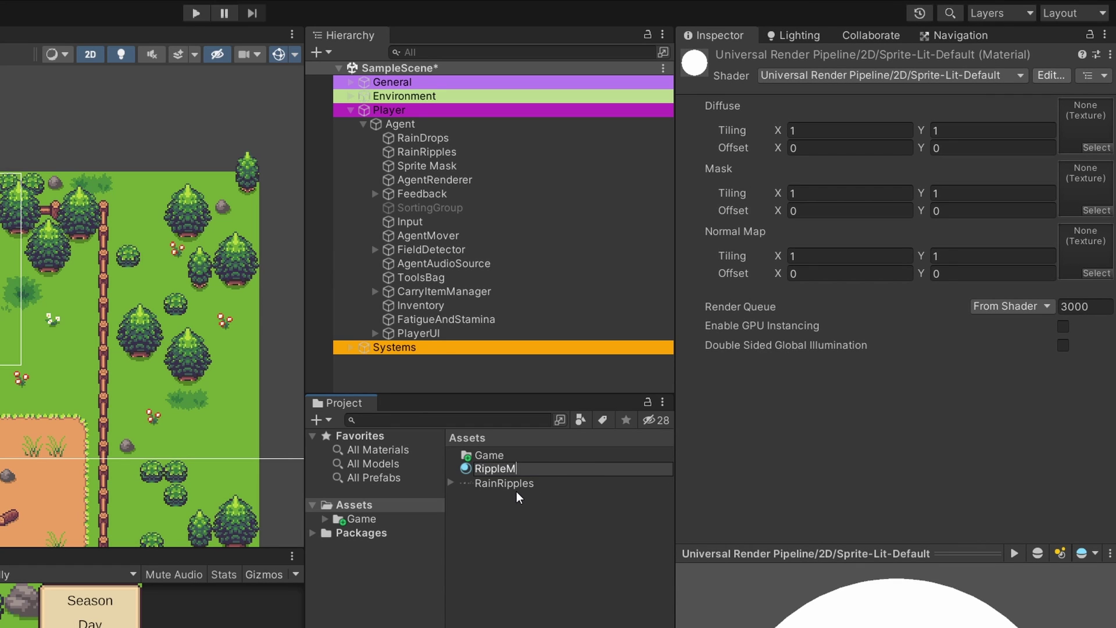
type("ipplesMaterial")
key("Return")
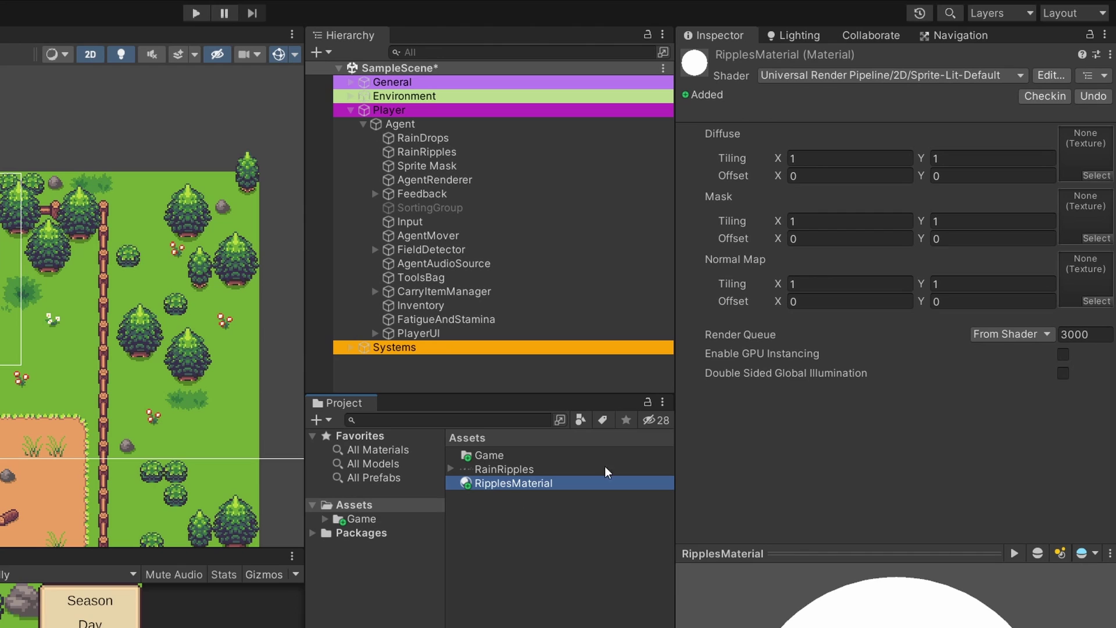
Set the RipplesMaterial shader to Universal Render Pipeline/Particles/Unlit
left_click(835, 79)
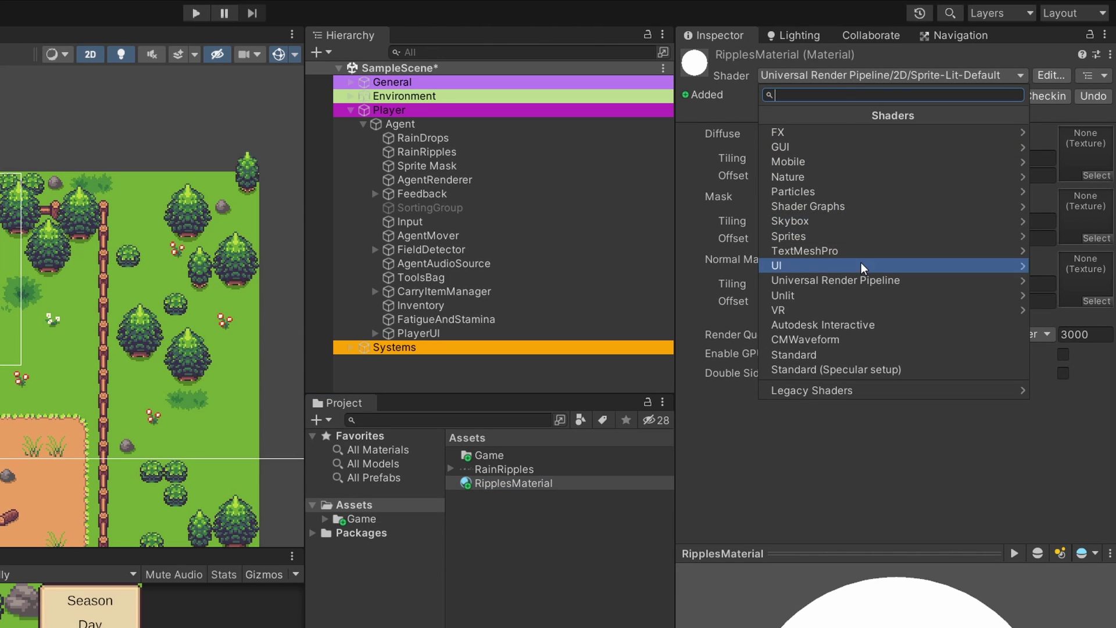
left_click(866, 281)
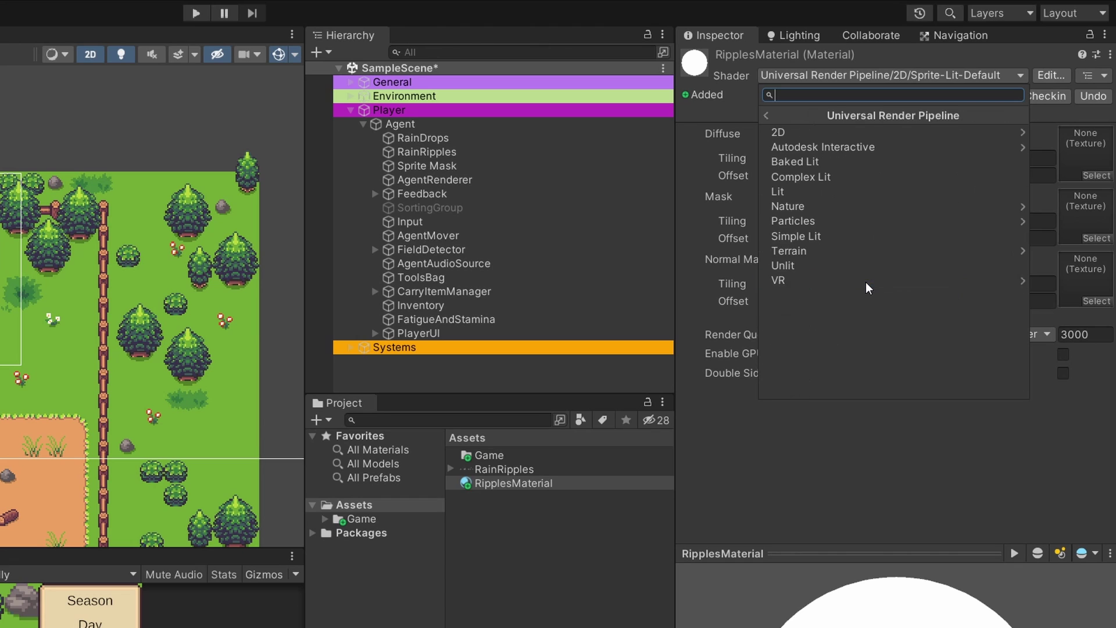
left_click(843, 222)
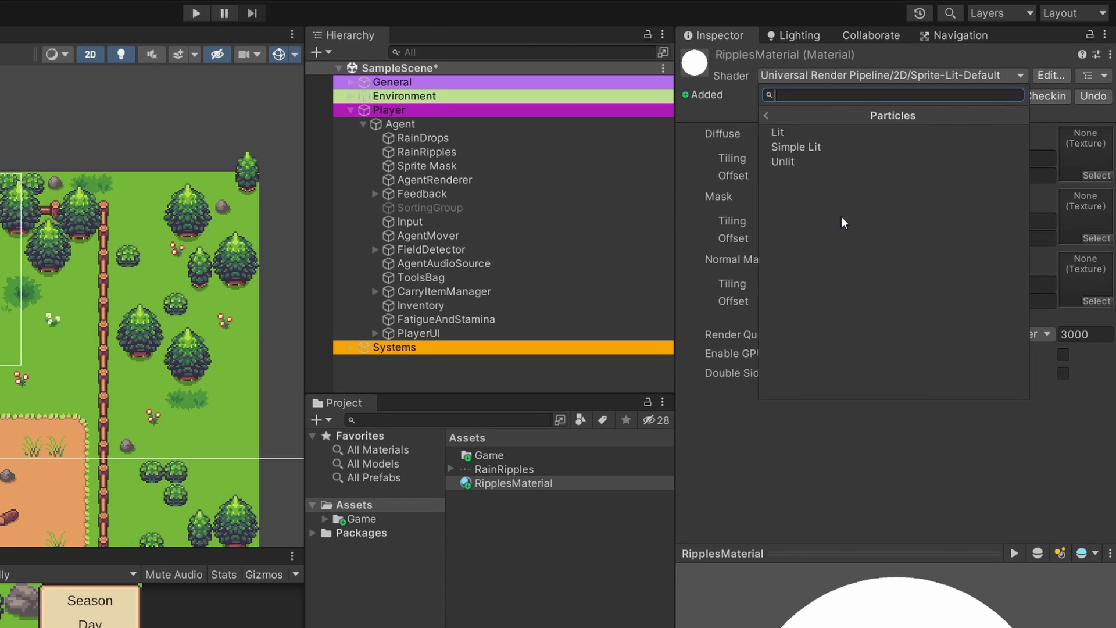
left_click(842, 161)
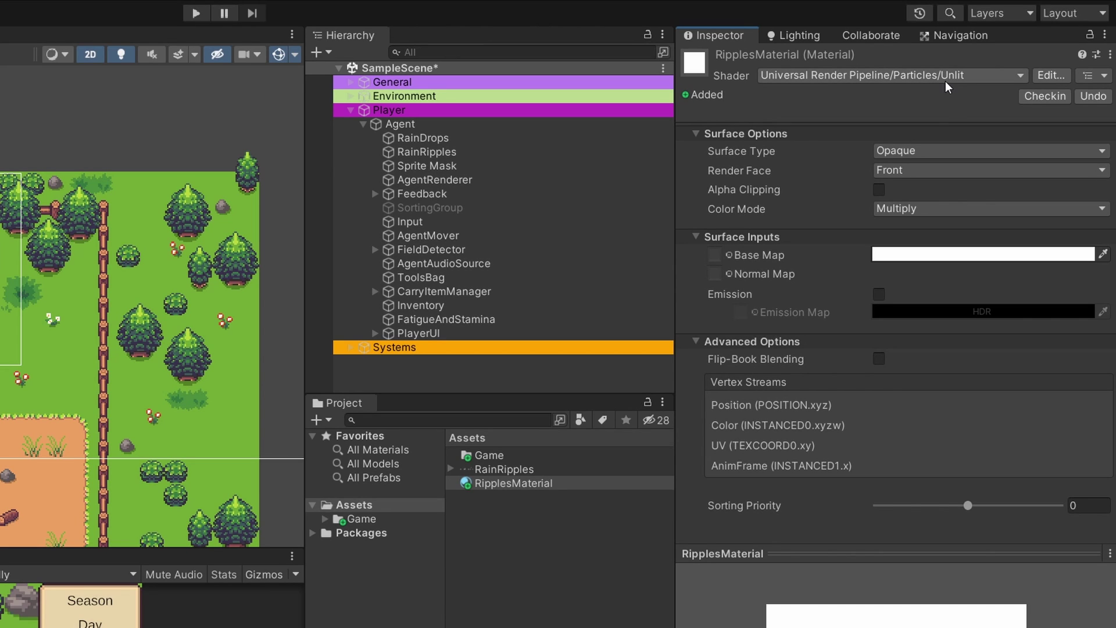
Examine the RainRipples texture's import settings and view the texture in the Sprite Editor
left_click(515, 470)
left_click(1065, 296)
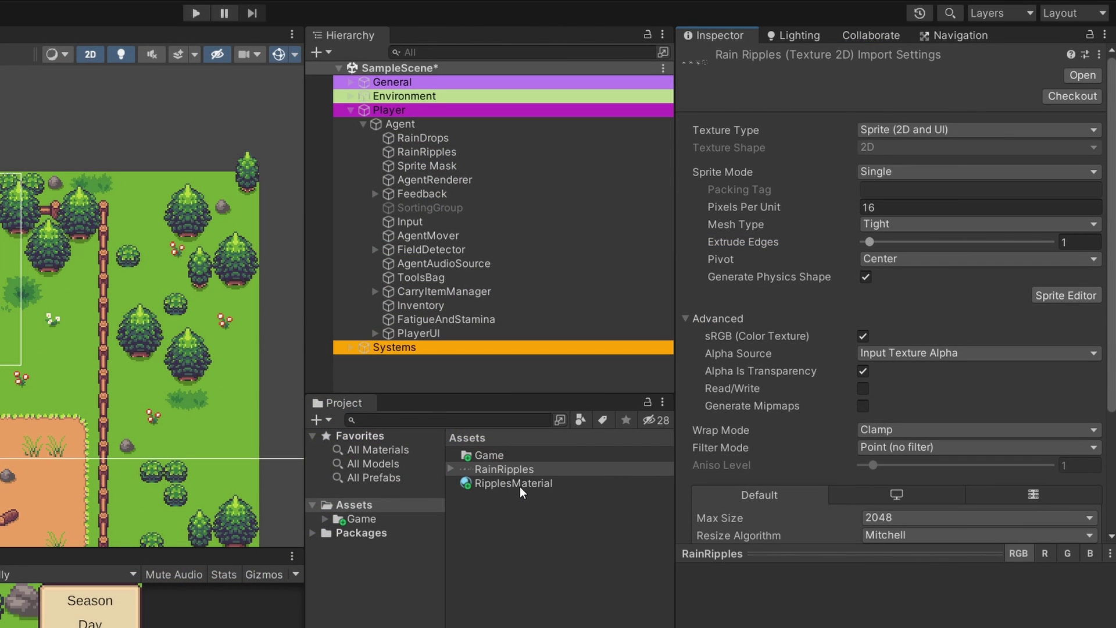
Set the RainRipples texture's Compression to None and apply the import settings
left_click(517, 483)
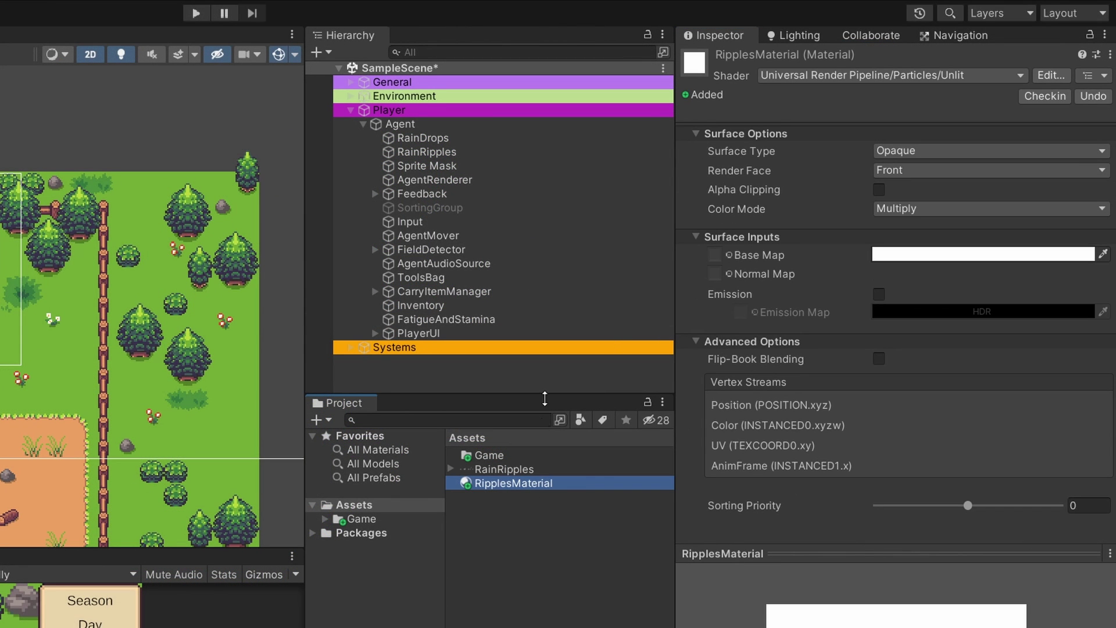
left_click(487, 471)
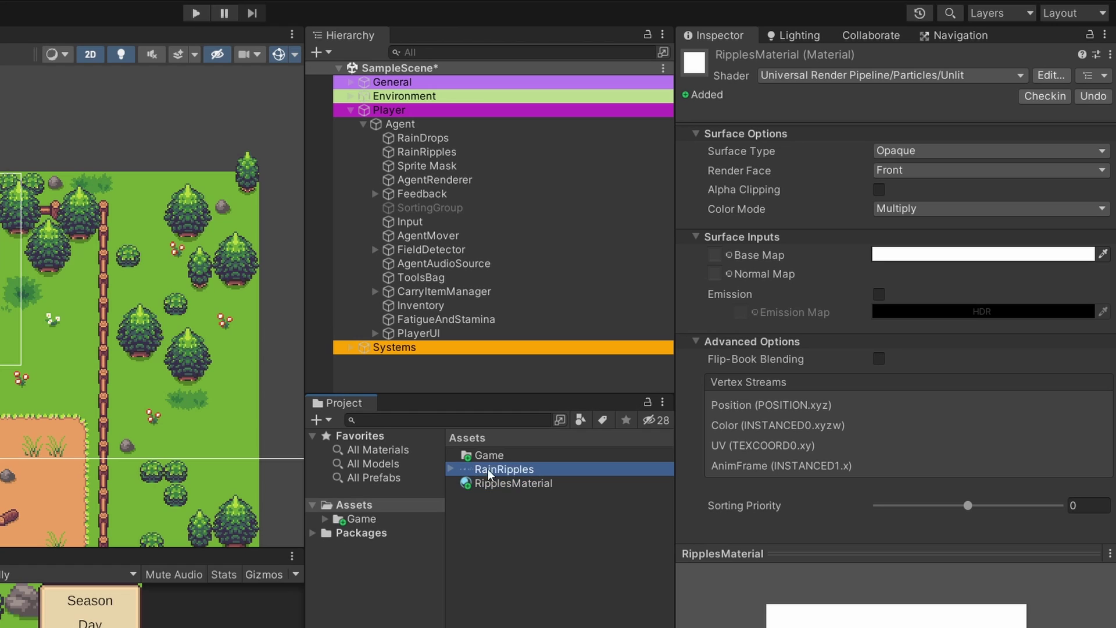
left_click_drag(526, 462, 509, 469)
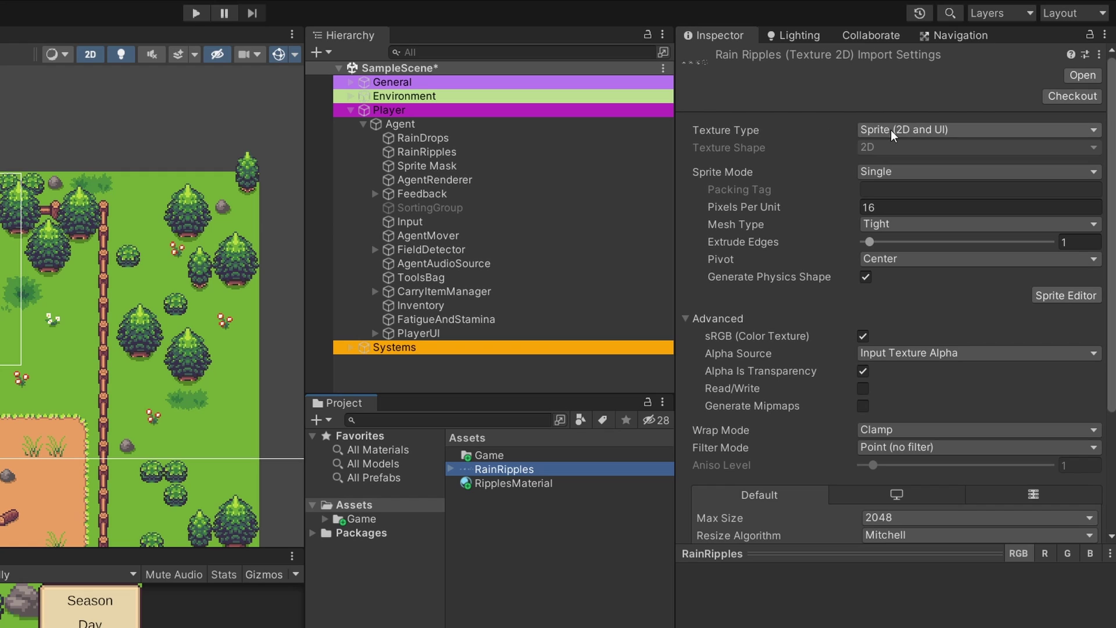
scroll(967, 241, "down", 5)
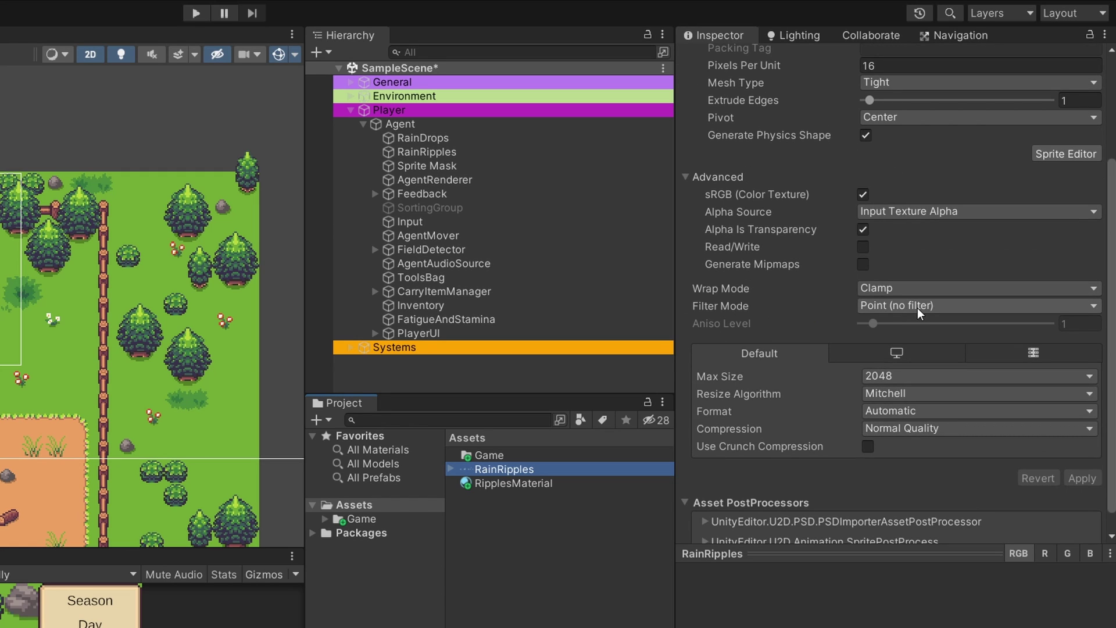
left_click(933, 427)
left_click(959, 446)
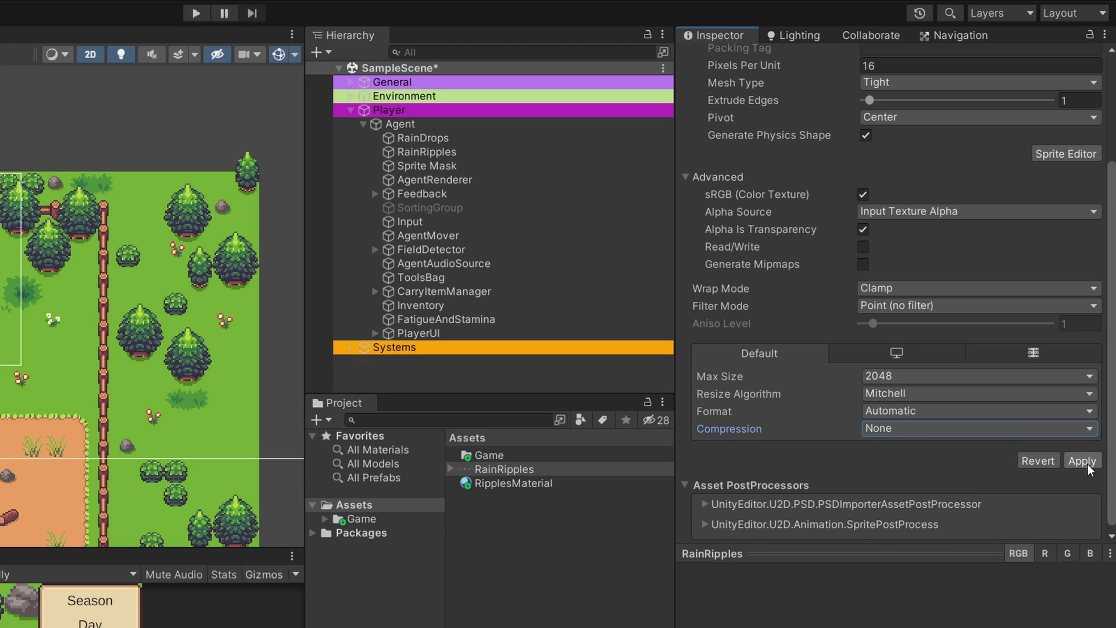
scroll(741, 357, "up", 5)
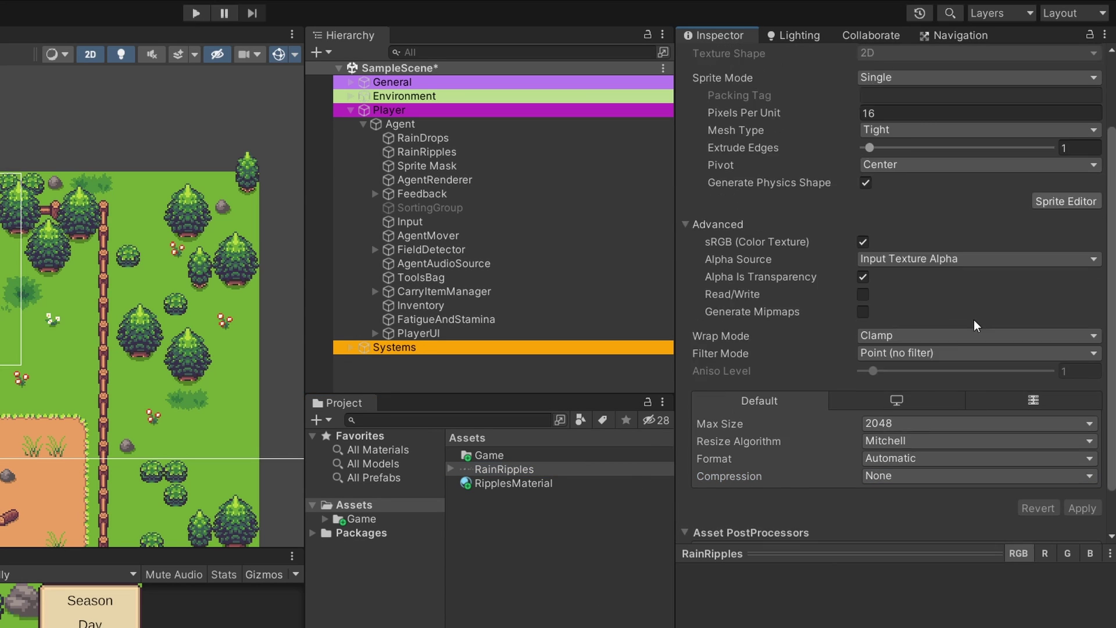
Assign the RainRipples texture as RipplesMaterial's Base Map and set its Surface Type to Transparent
left_click(484, 484)
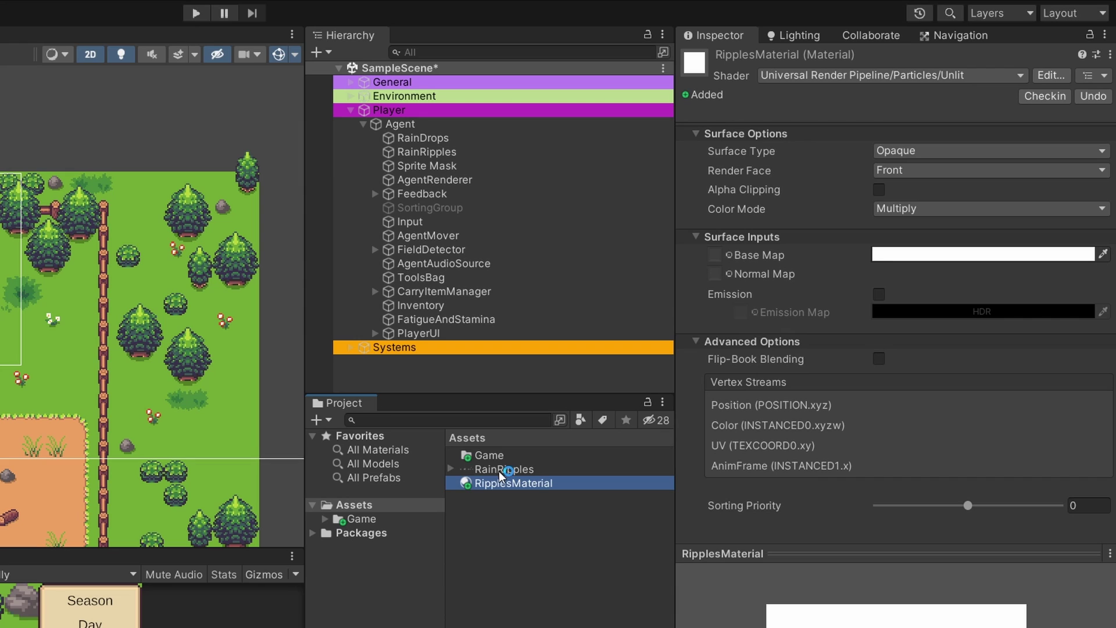
left_click_drag(498, 473, 489, 474)
left_click_drag(638, 424, 730, 393)
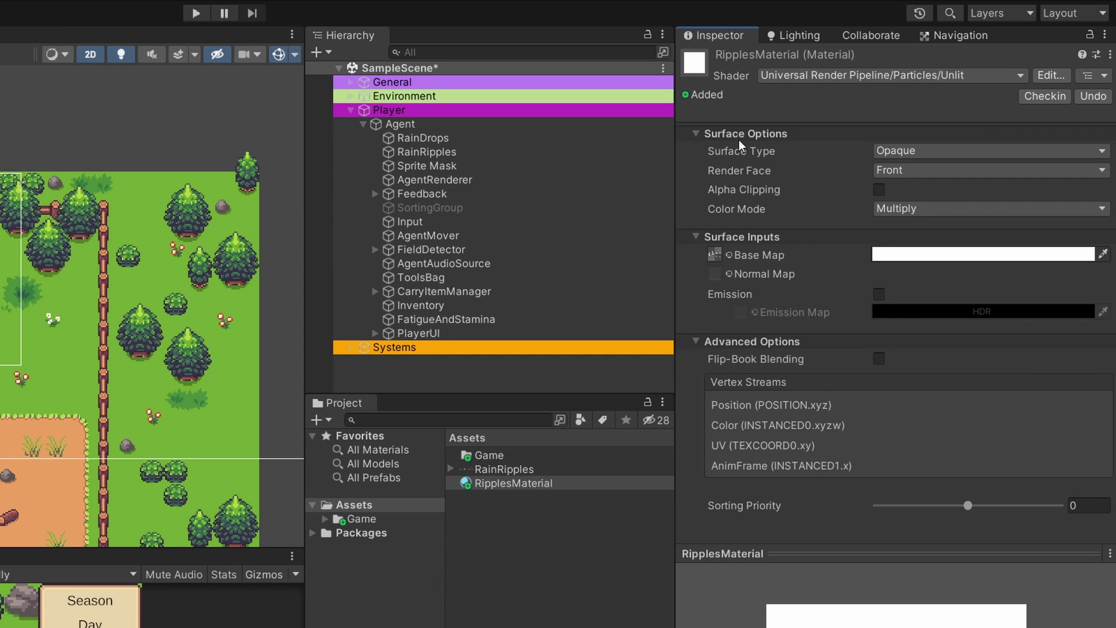
left_click(889, 150)
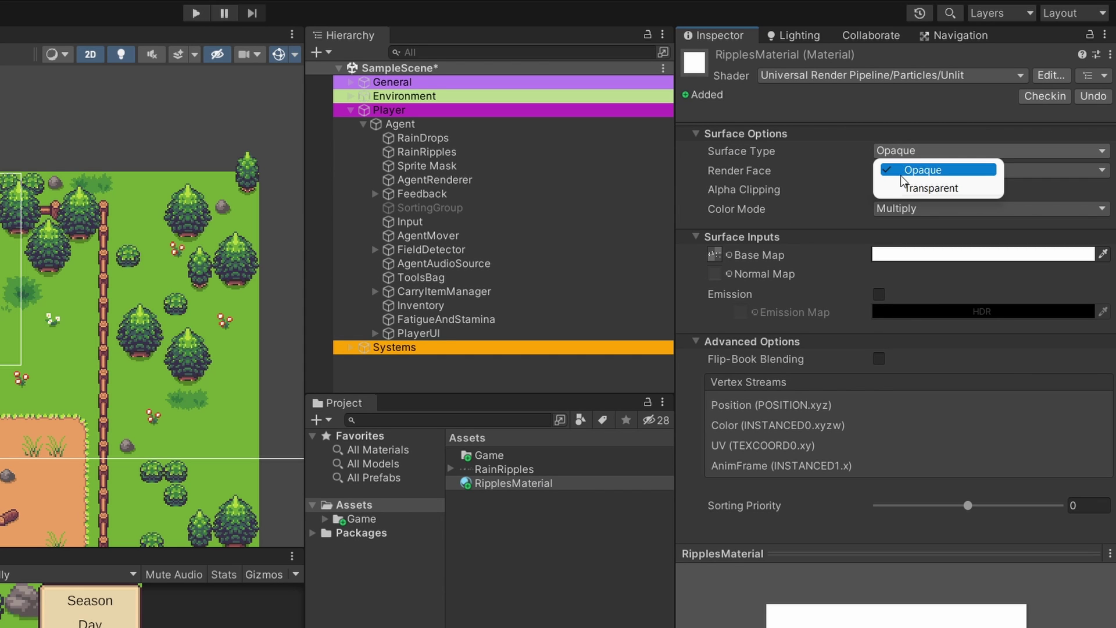
left_click(921, 186)
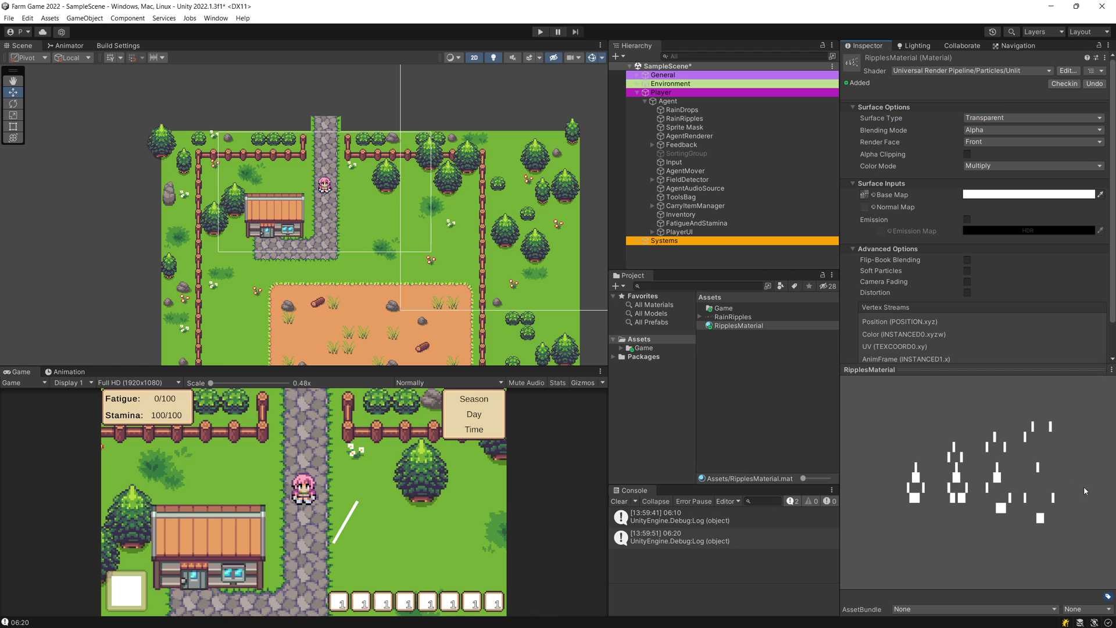
left_click(887, 371)
left_click(948, 610)
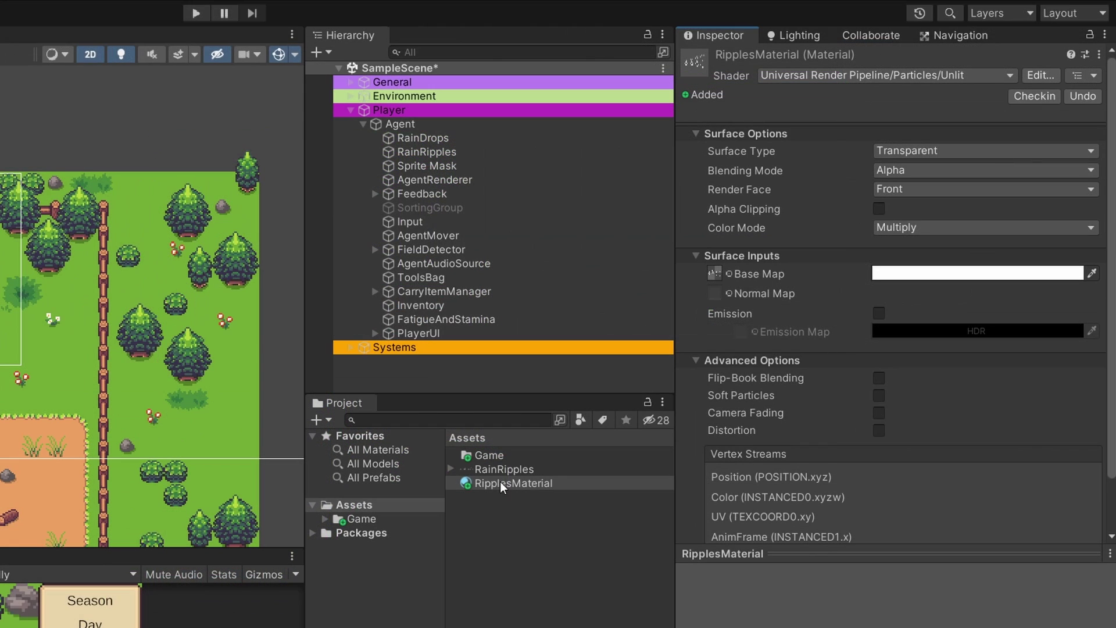
In the RainRipples particle system's Renderer module, assign RipplesMaterial and set the Render Mode to Billboard
left_click(425, 153)
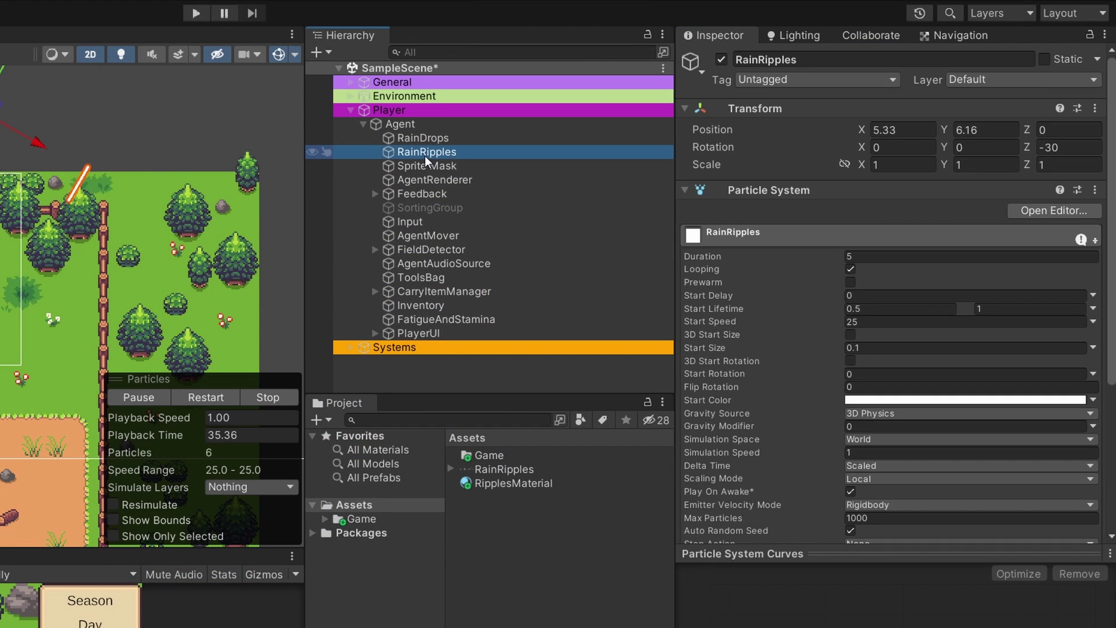
left_click(799, 231)
left_click(723, 281)
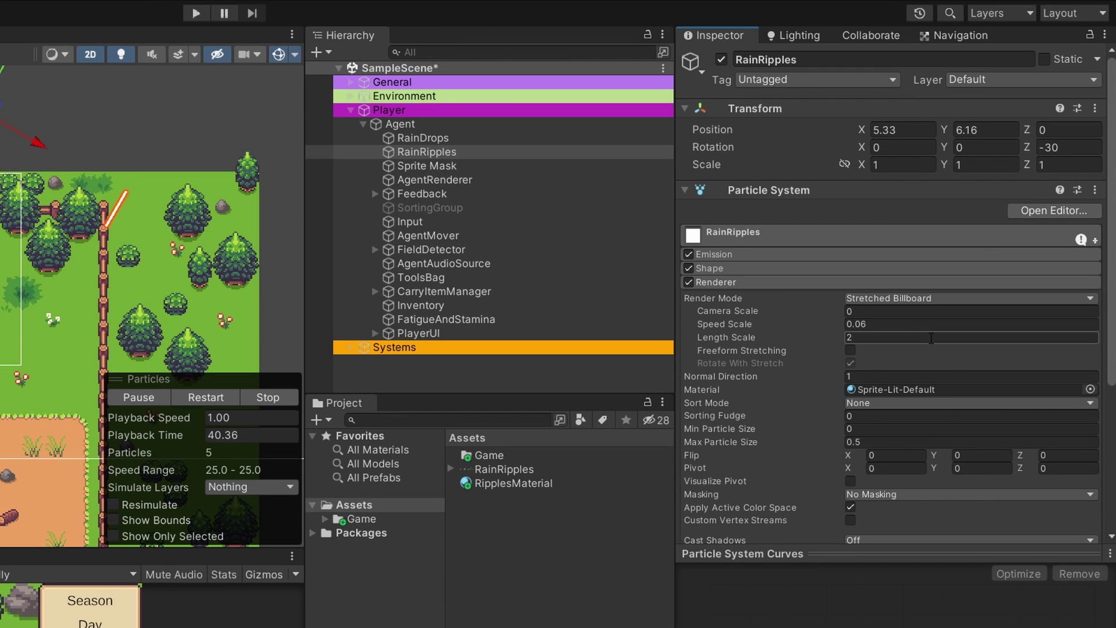
left_click_drag(490, 482, 860, 395)
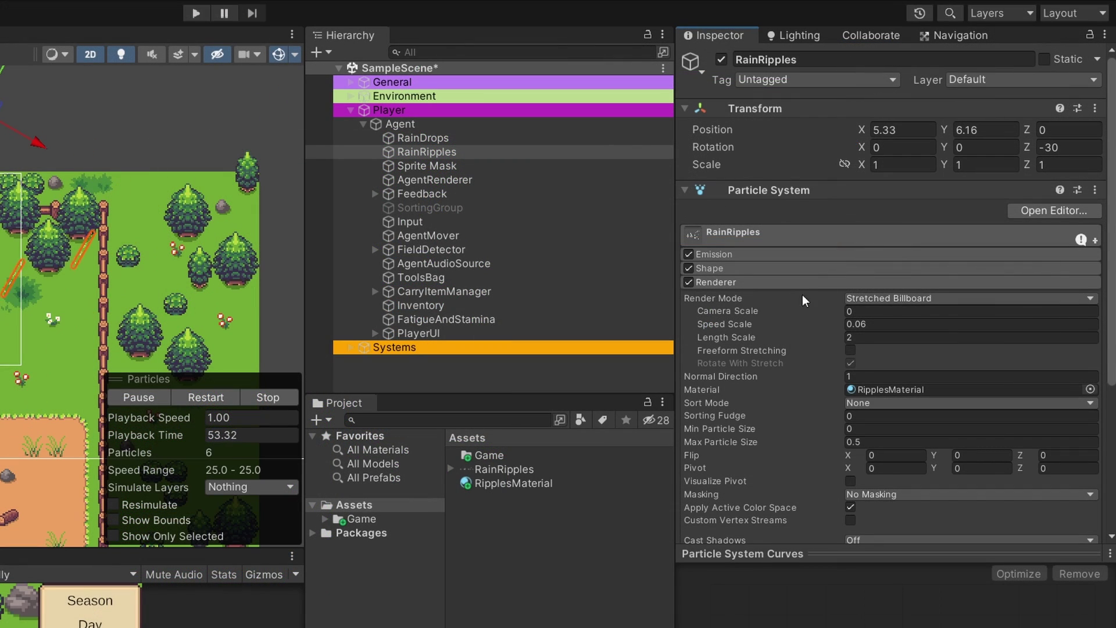
left_click(858, 297)
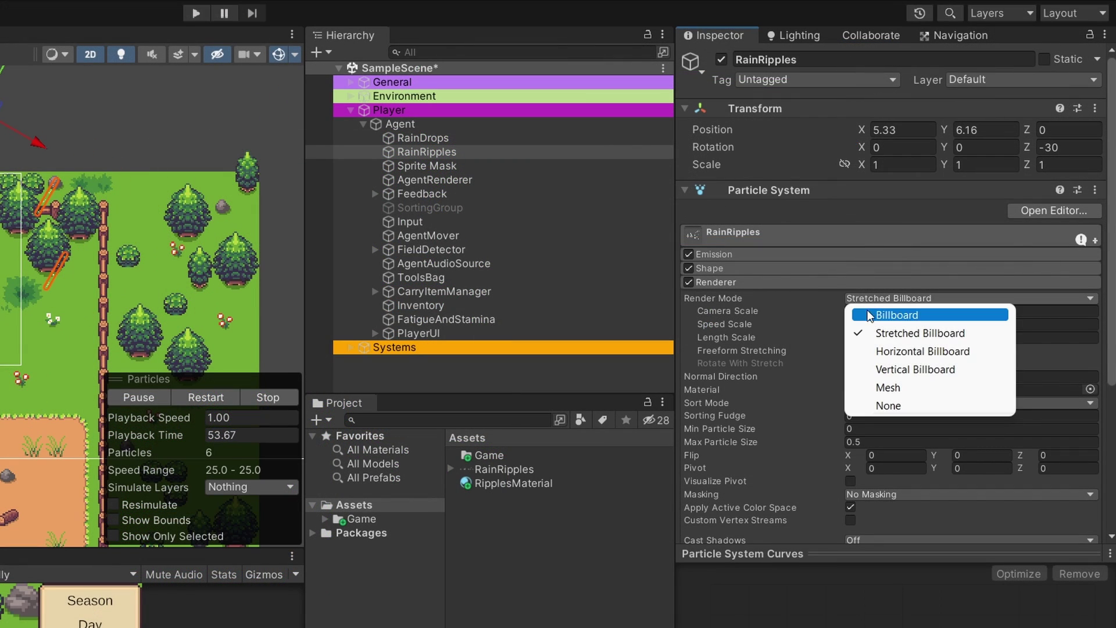
left_click(868, 312)
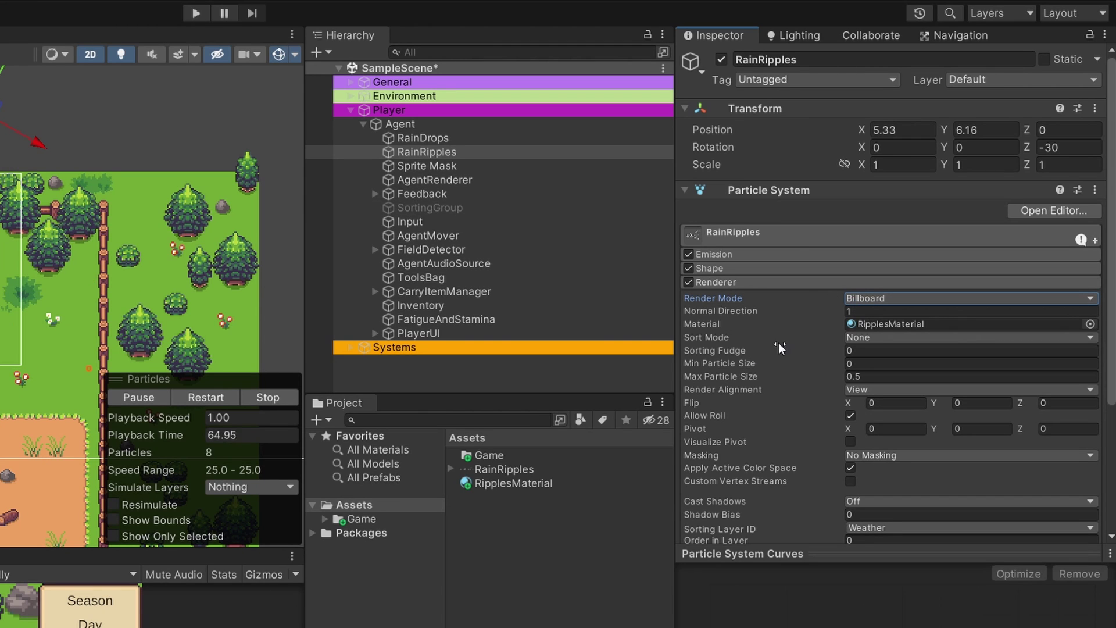
Add the Texture Sheet Animation module to the RainRipples particle system and set its grid Tiles X to 4
left_click(1096, 240)
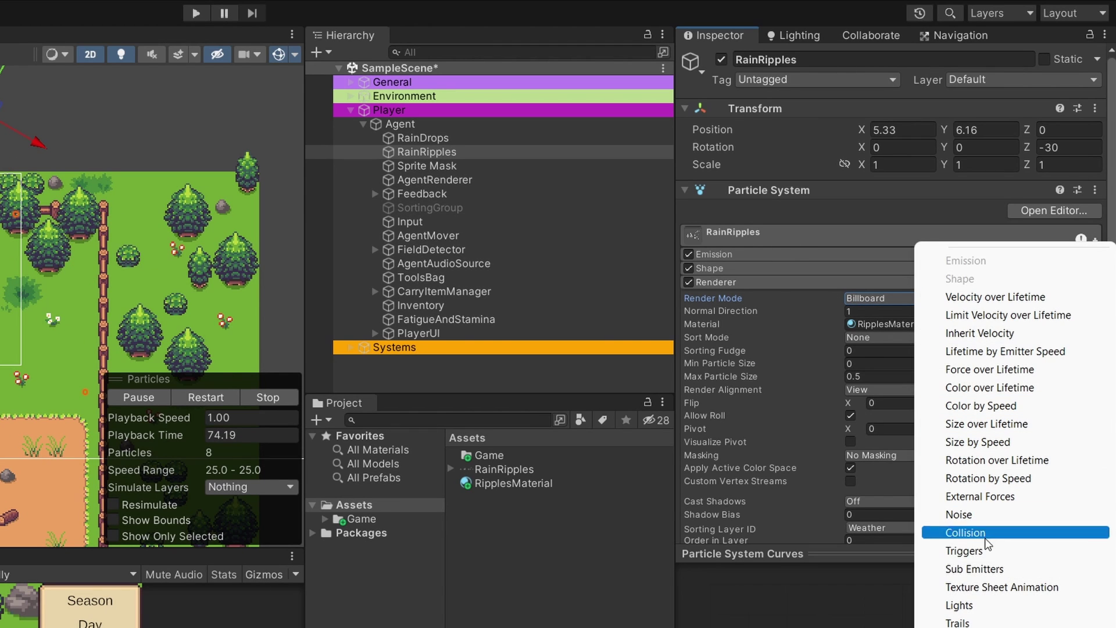
left_click(967, 593)
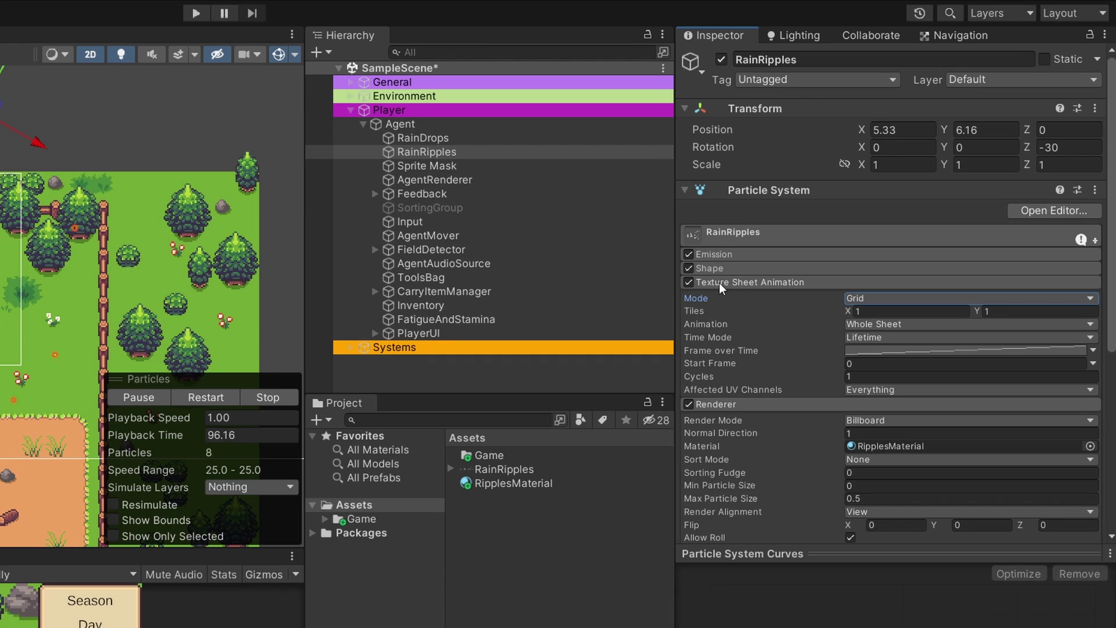
left_click(875, 312)
type("4")
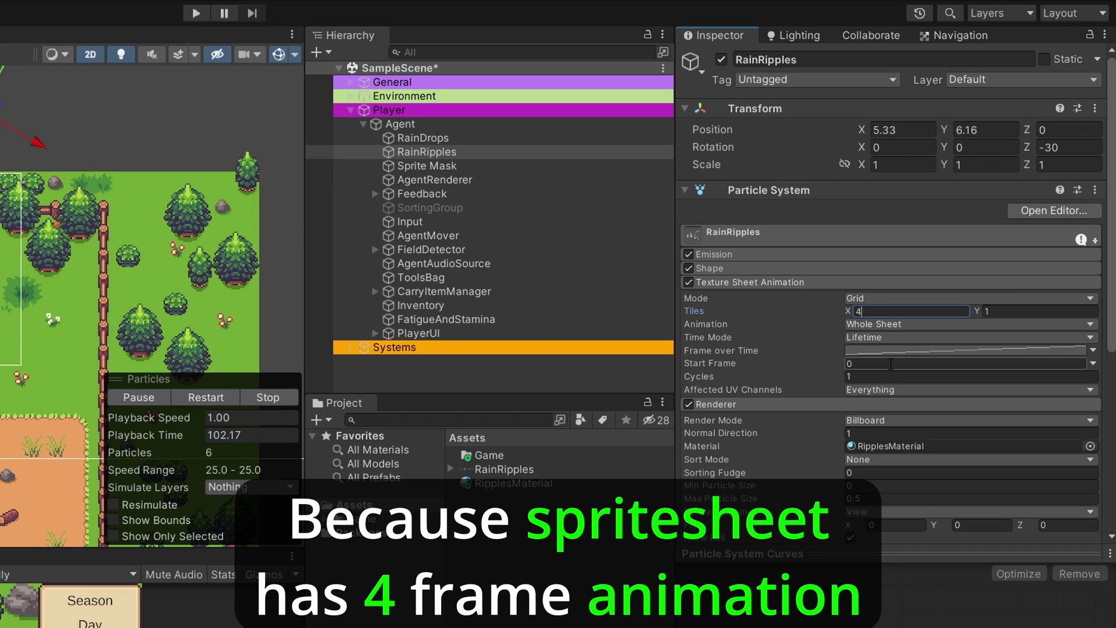
left_click(712, 363)
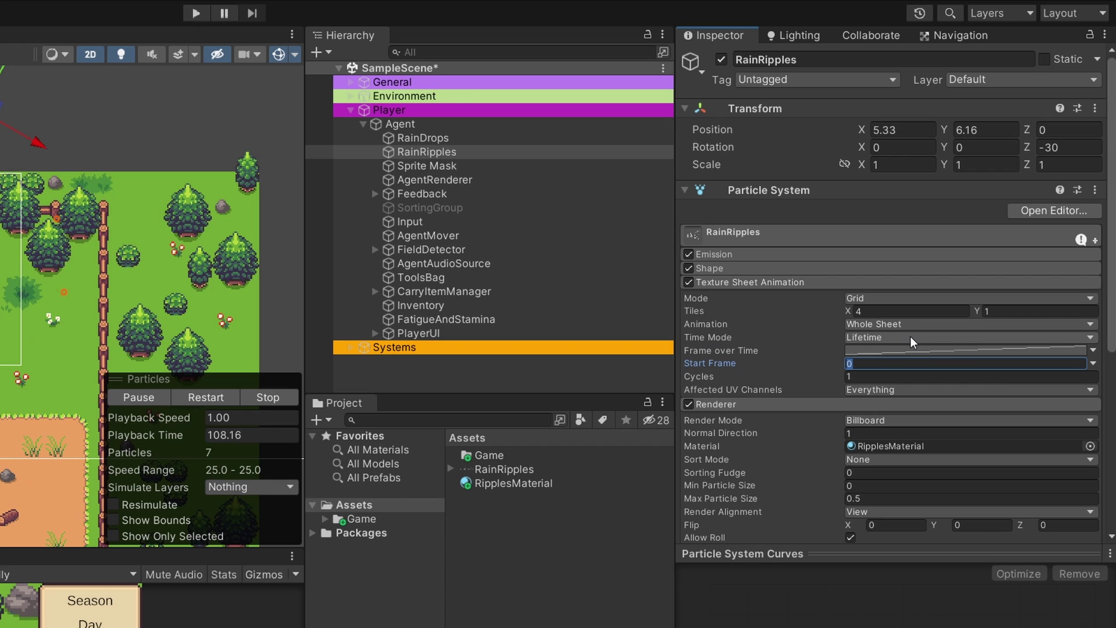
Give the RainRipples particles a Start Size of 1, a constant Start Lifetime of 1, and a Start Speed of 0
left_click(763, 233)
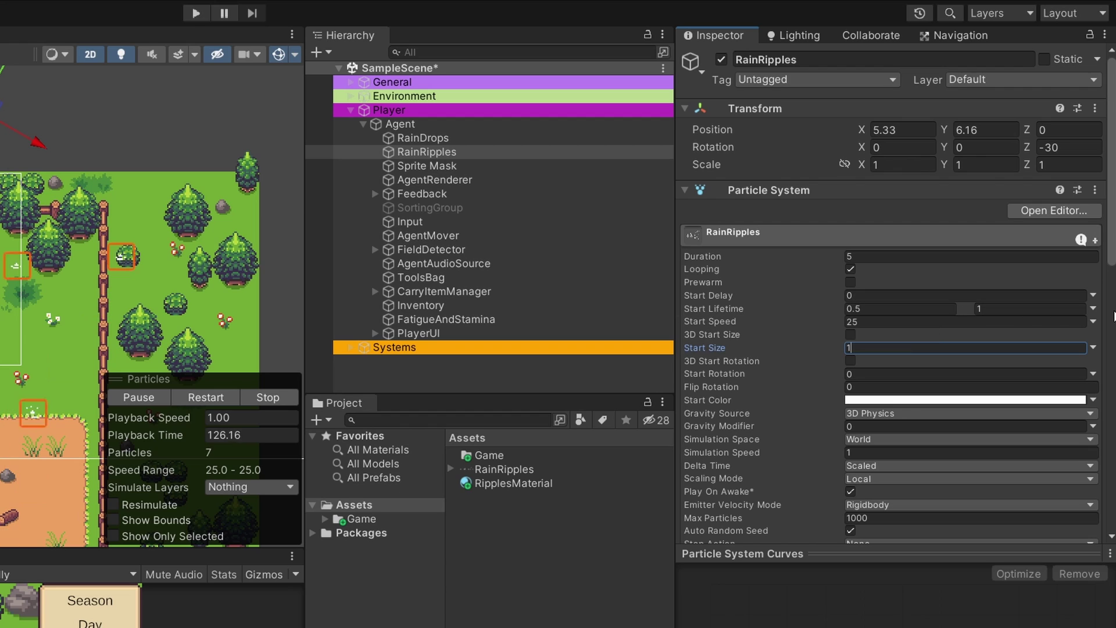
left_click(1093, 308)
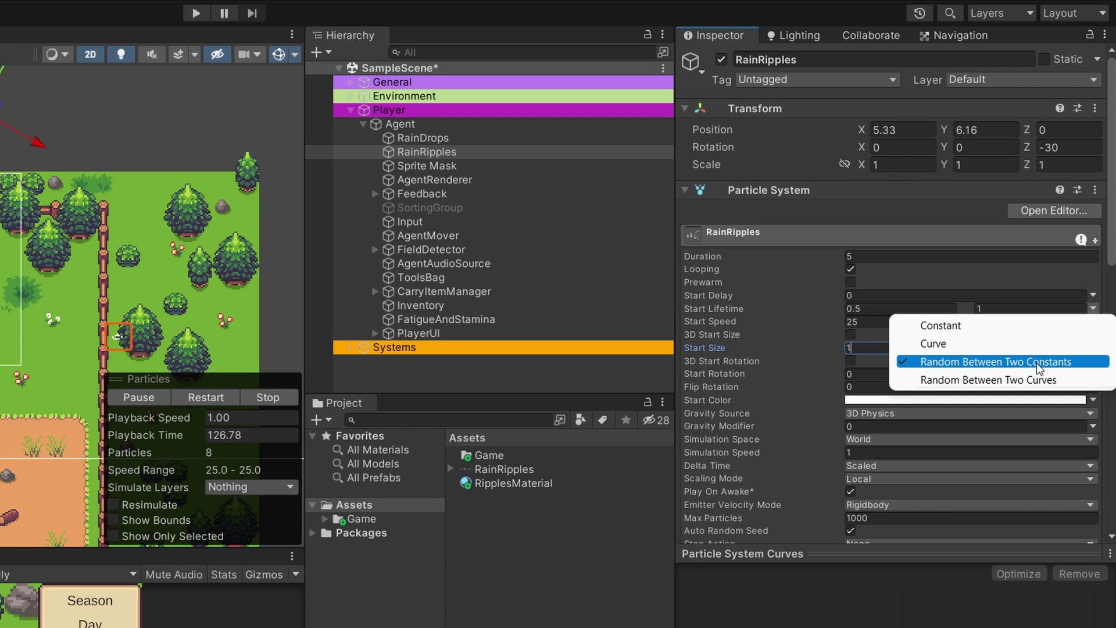
left_click(1005, 326)
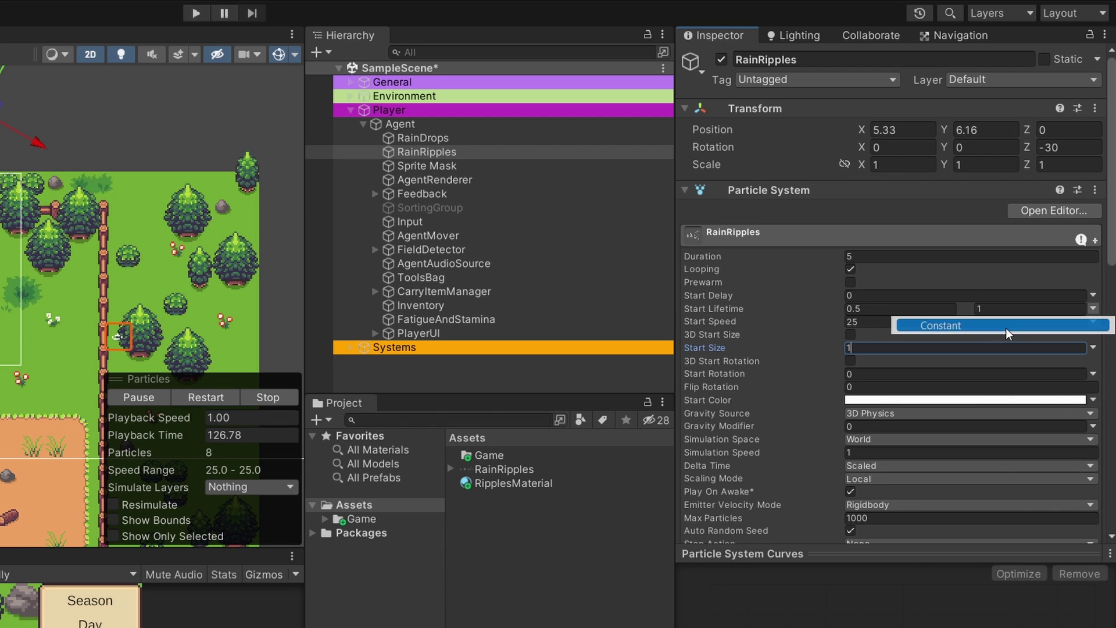
left_click(870, 321)
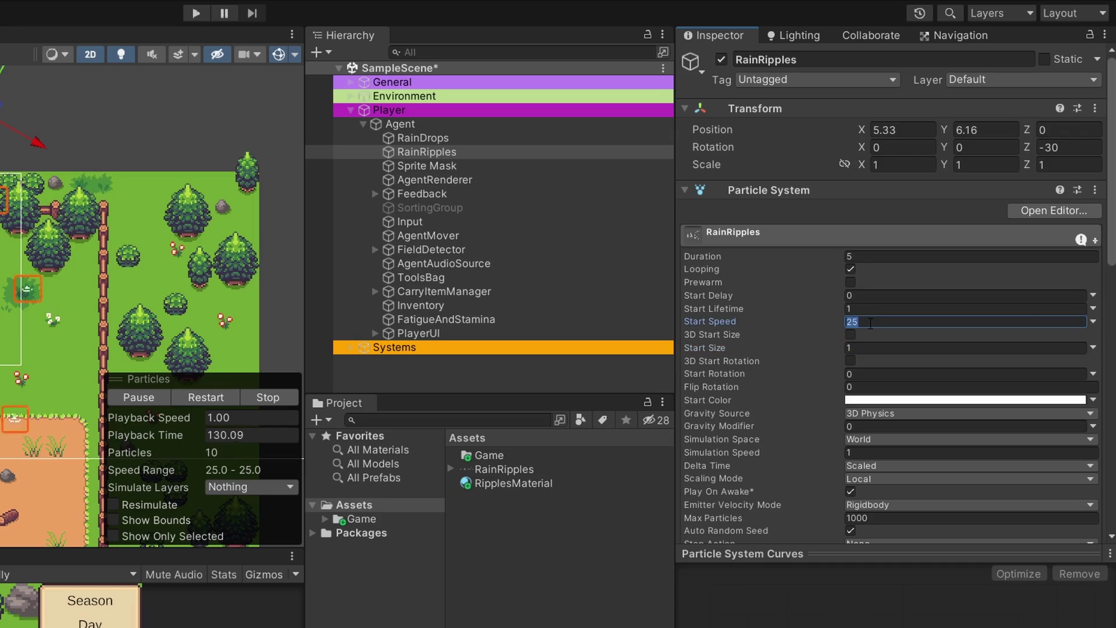
type("0")
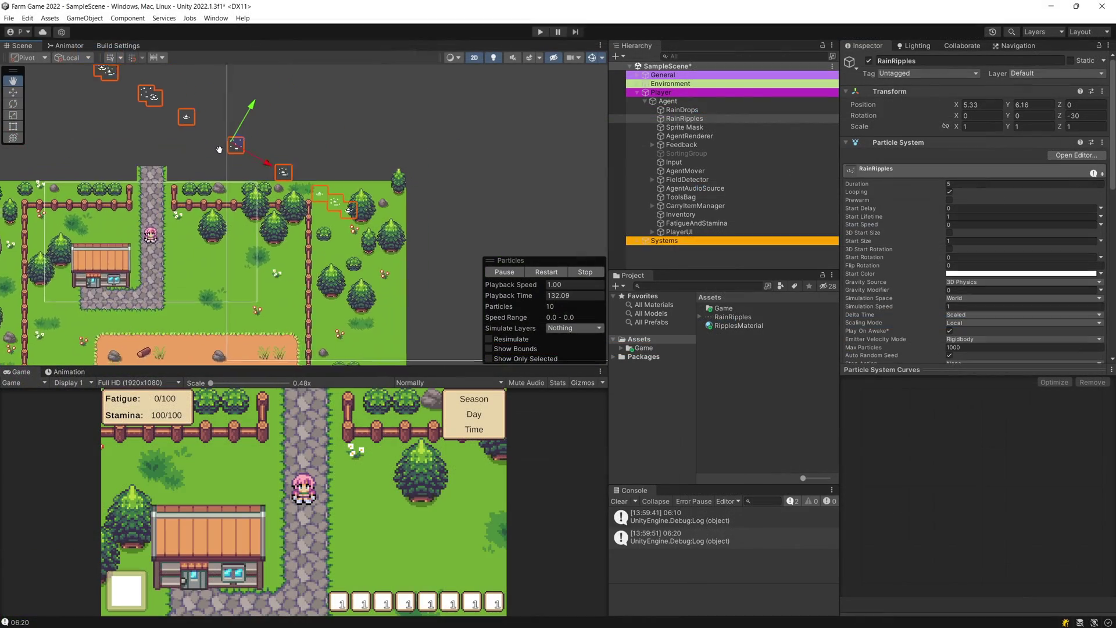
Reduce the RainRipples particles' Start Size to 0.7
middle_click_drag(219, 150, 235, 175)
scroll(282, 224, "up", 2)
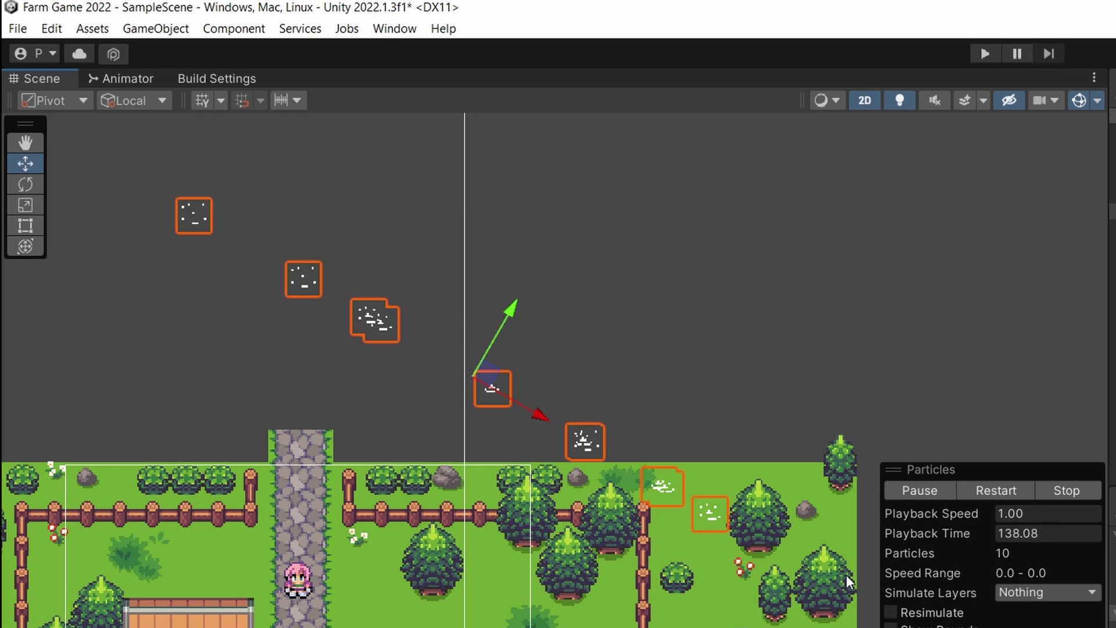
scroll(518, 430, "up", 1)
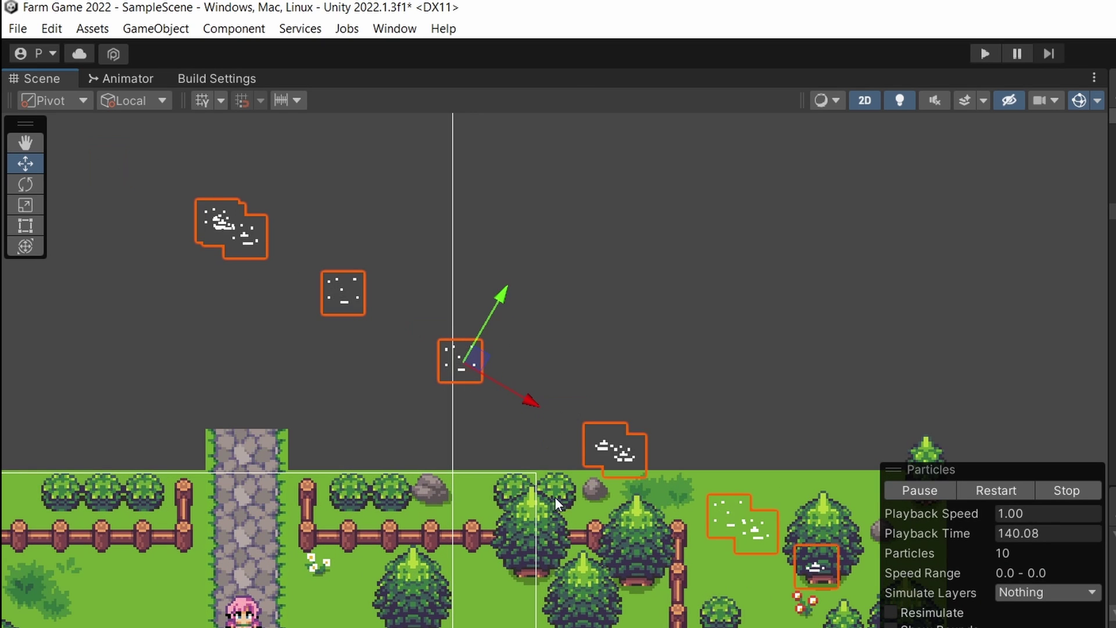
scroll(578, 473, "down", 1)
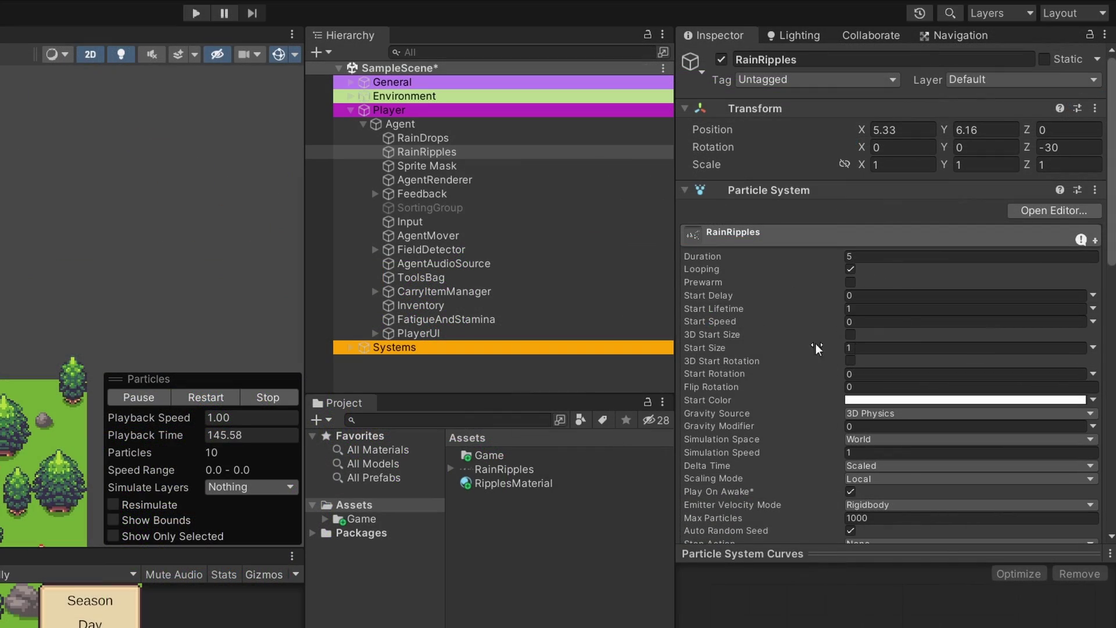
left_click(815, 347)
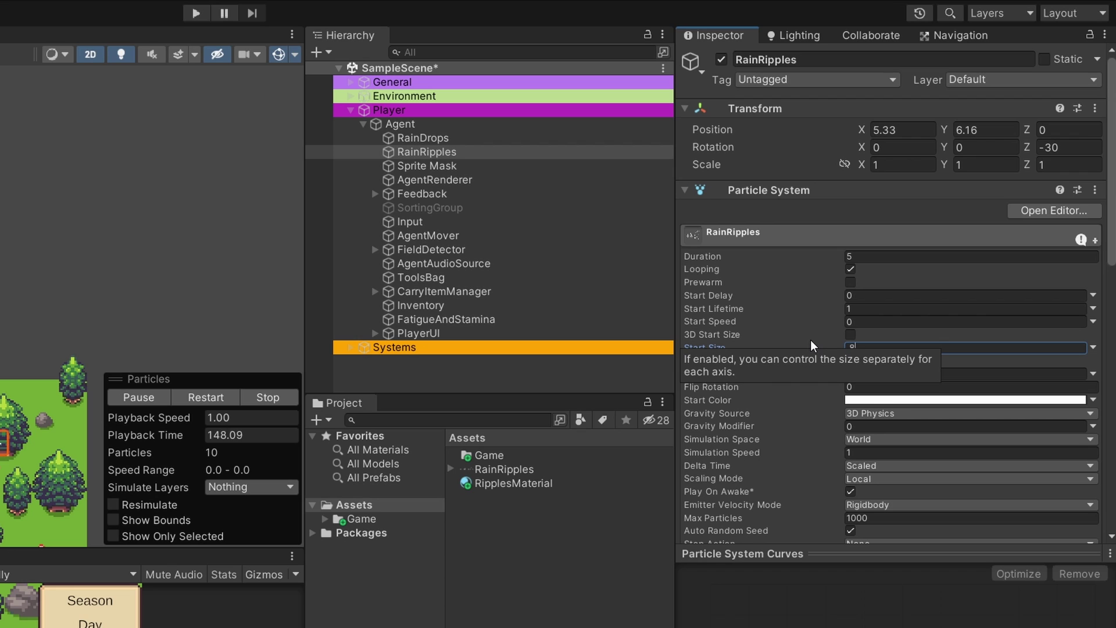
type("7")
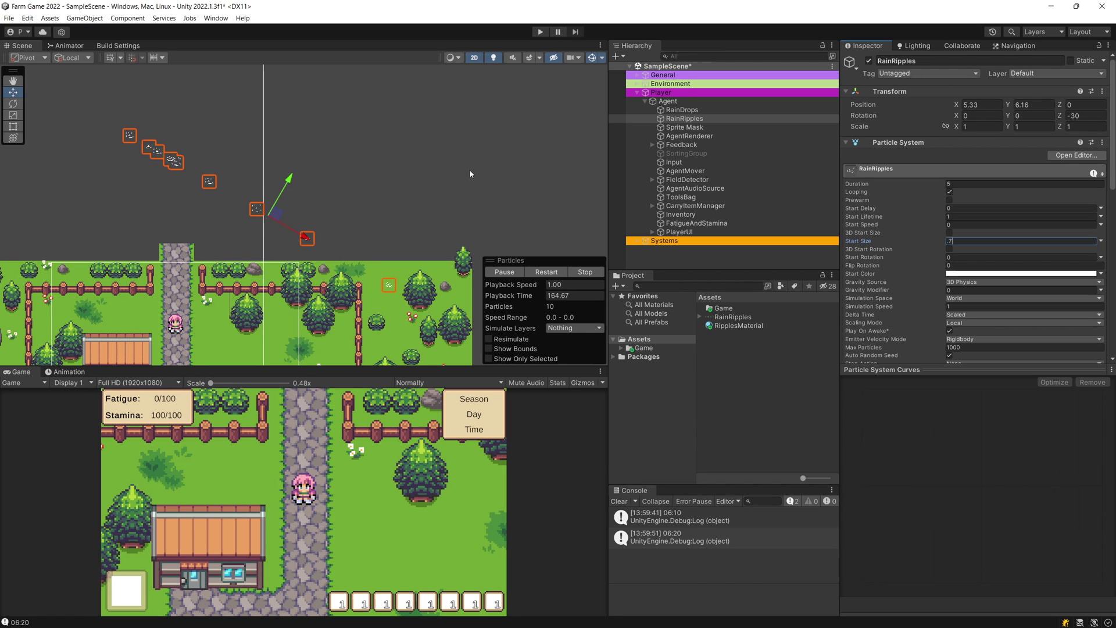
middle_click_drag(424, 159, 388, 152)
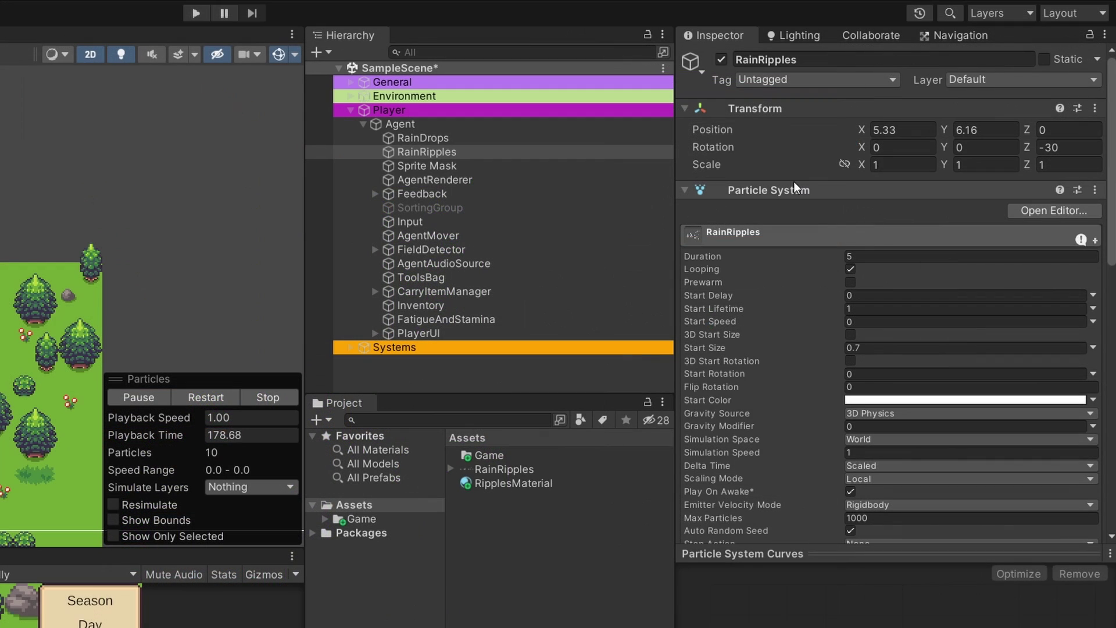
Set the RainRipples object's Z rotation to 0 and its rectangle emission Shape's scale to X 18, Y 15
left_click(791, 238)
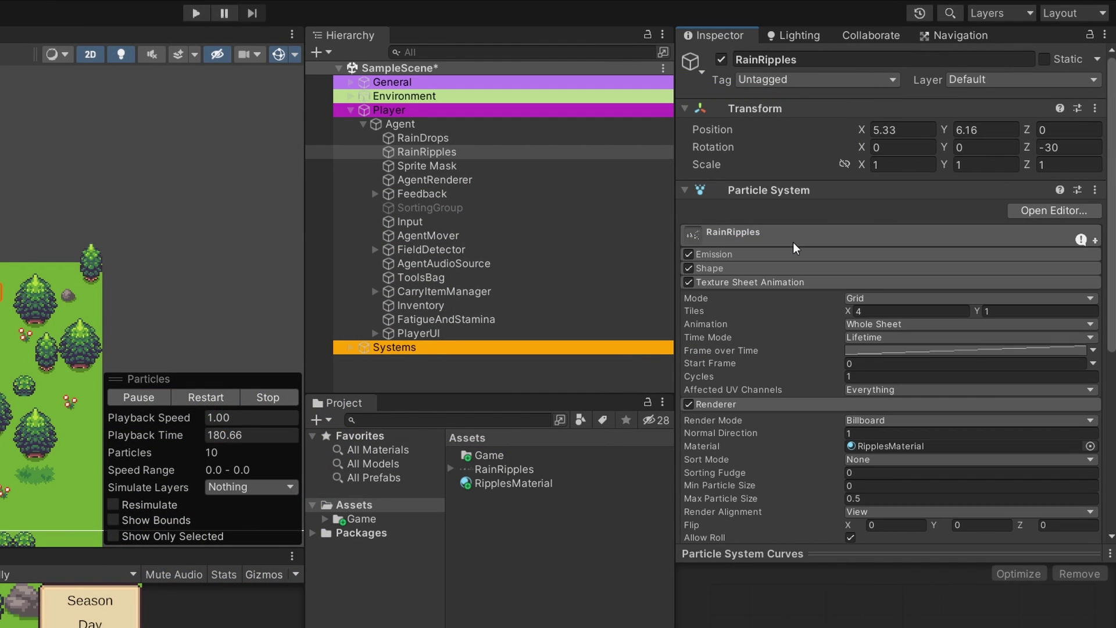
left_click(720, 269)
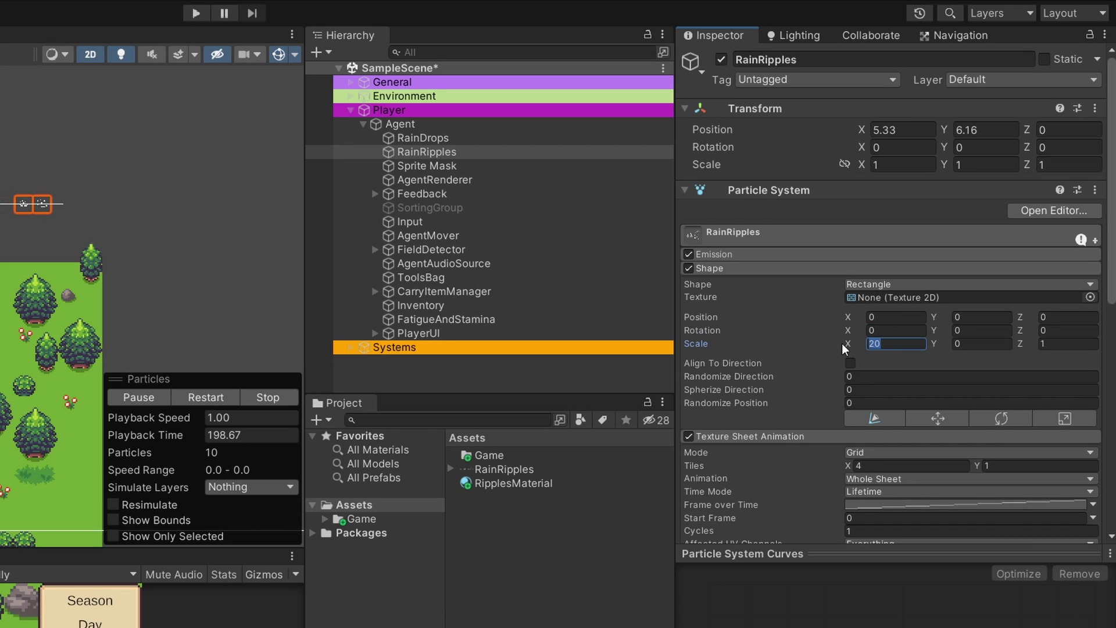
type("18")
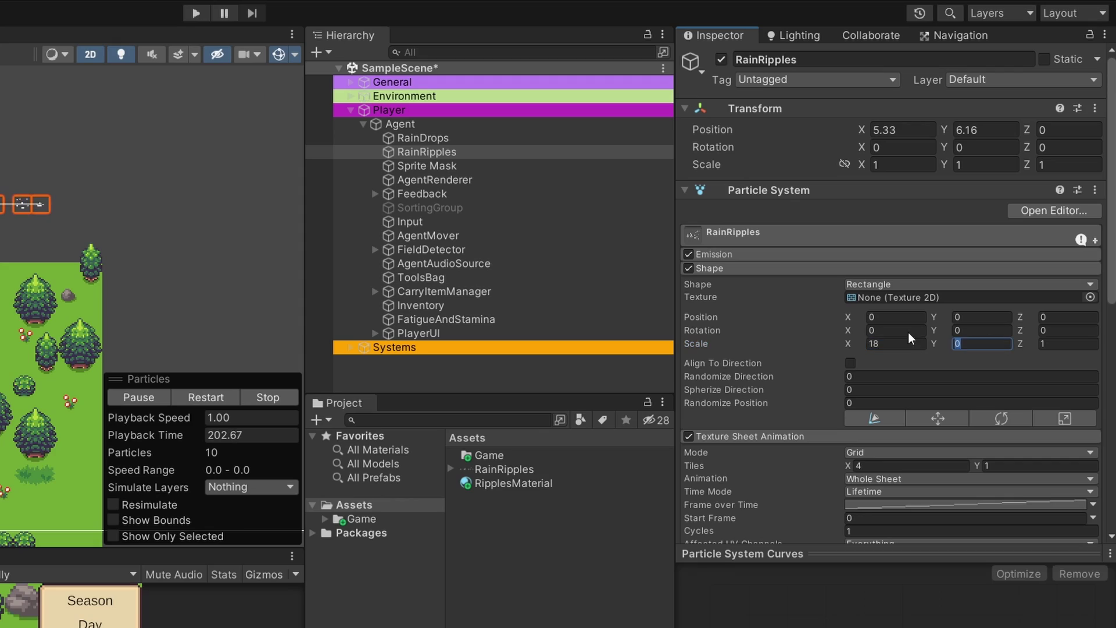
type("15")
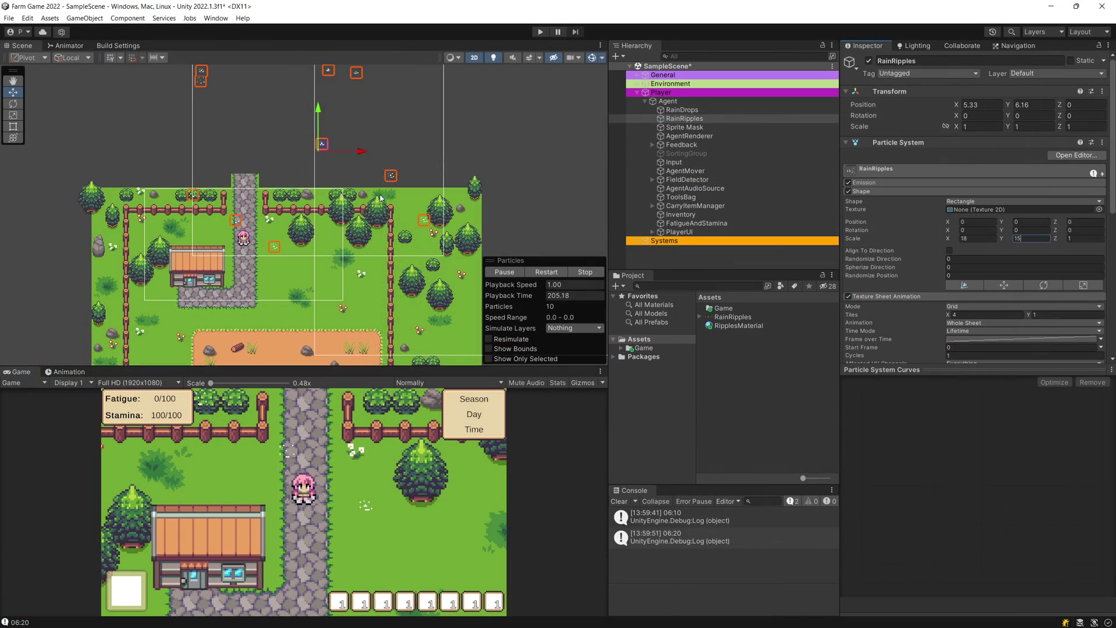
Move the RainRipples emitter onto the player on the stone path, at about X -0.07, Y -0.52
scroll(380, 198, "down", 2)
middle_click_drag(381, 197, 381, 269)
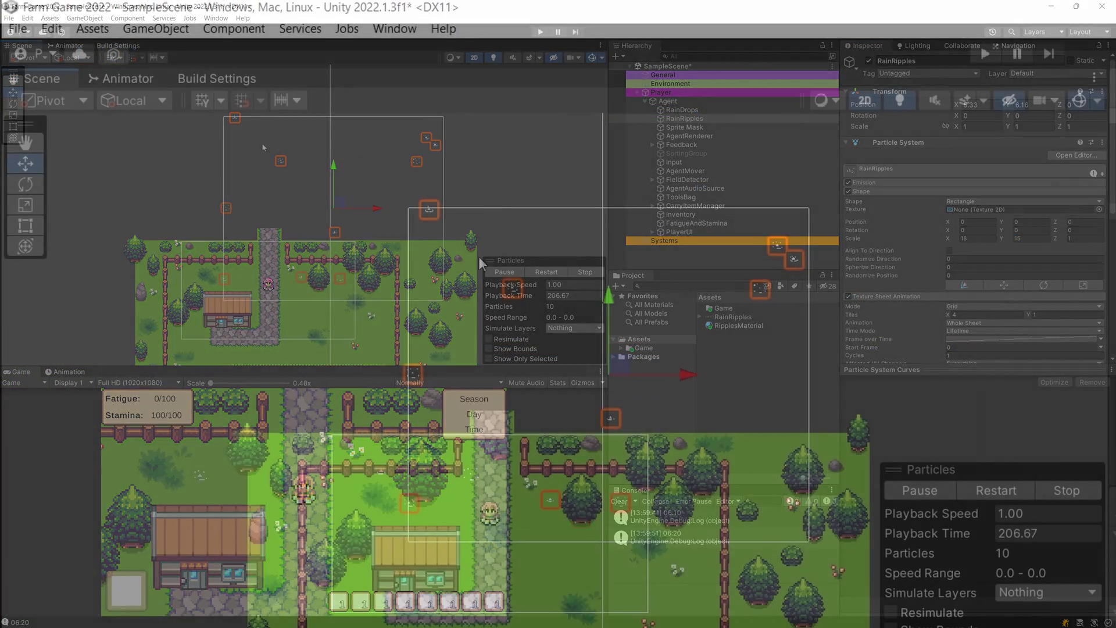
scroll(491, 319, "up", 1)
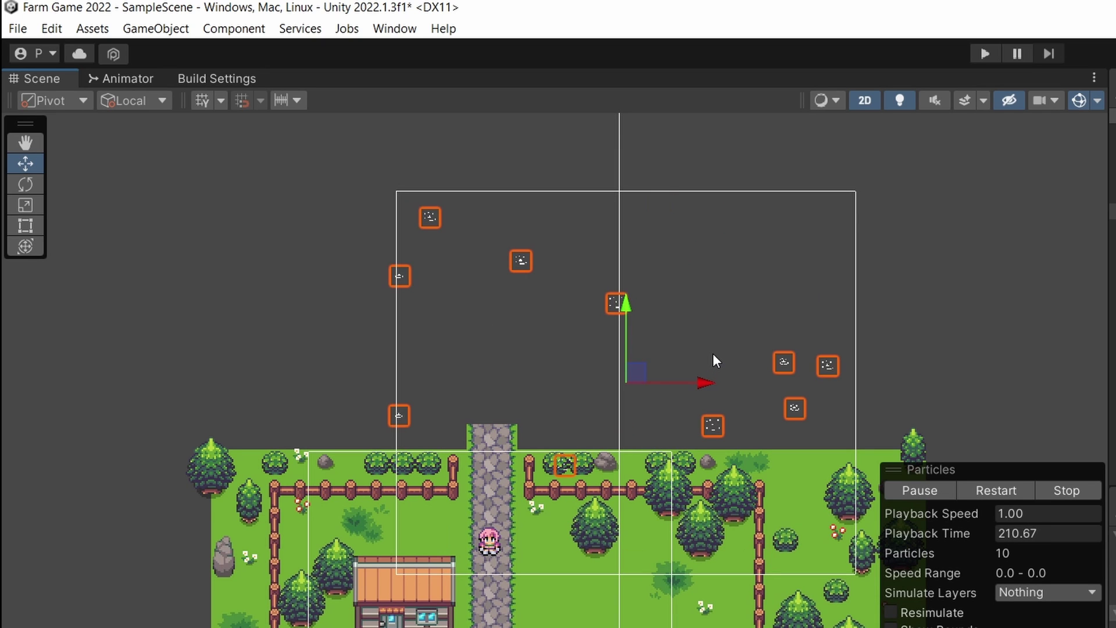
middle_click_drag(765, 370, 720, 220)
left_click_drag(626, 224, 484, 393)
scroll(485, 398, "up", 2)
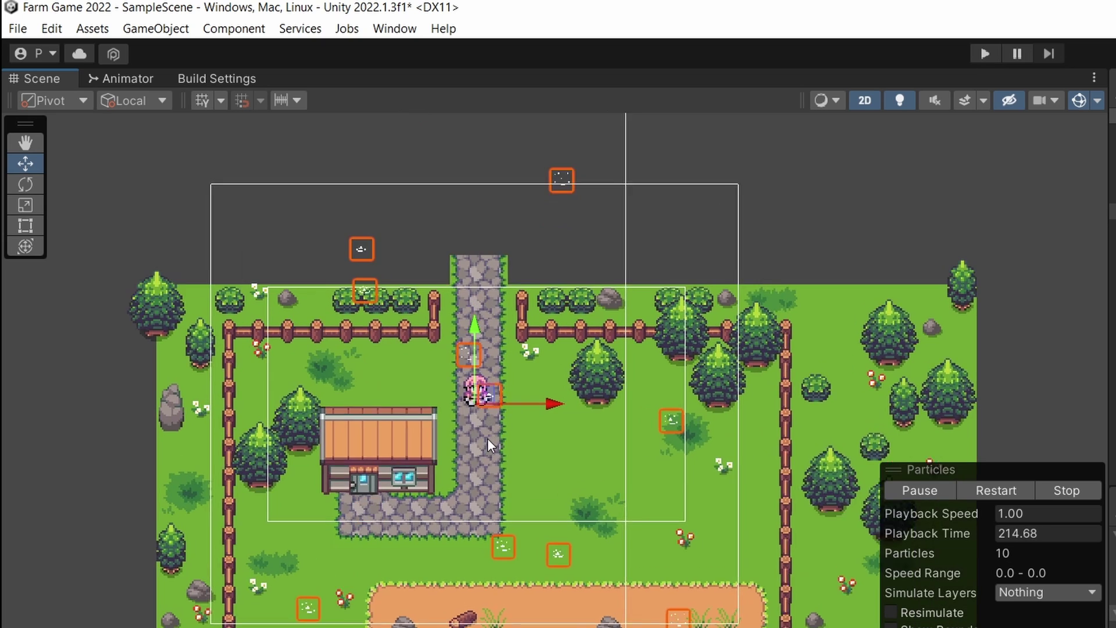
scroll(482, 398, "up", 2)
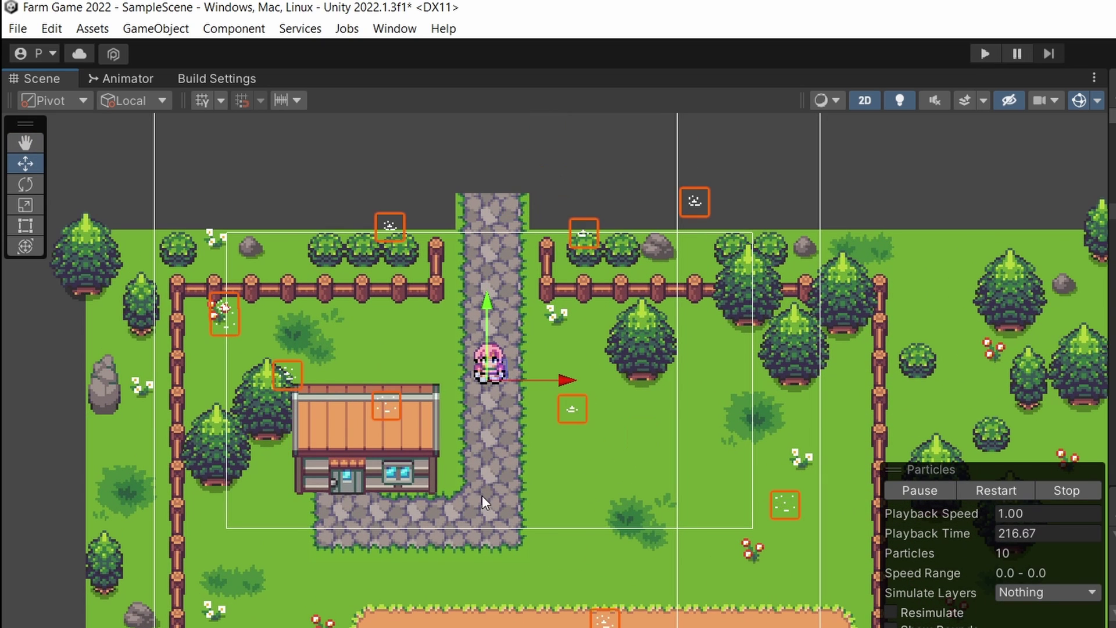
middle_click_drag(476, 419, 501, 440)
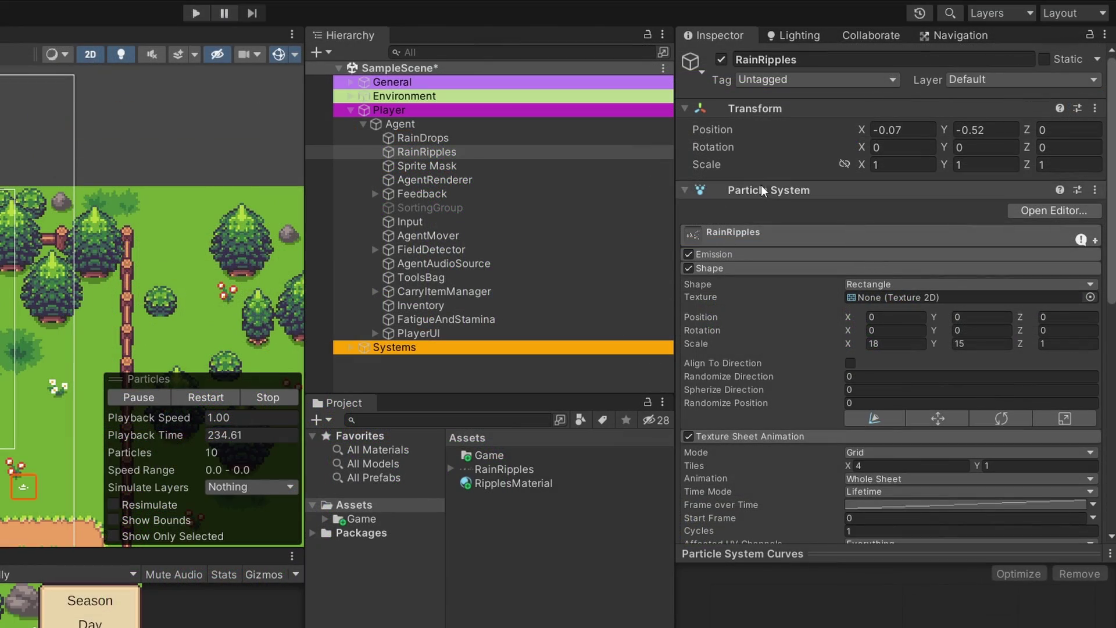
Set the RainRipples emission Rate over Time to 20 and the particles' Start Lifetime to 0.5
left_click(726, 253)
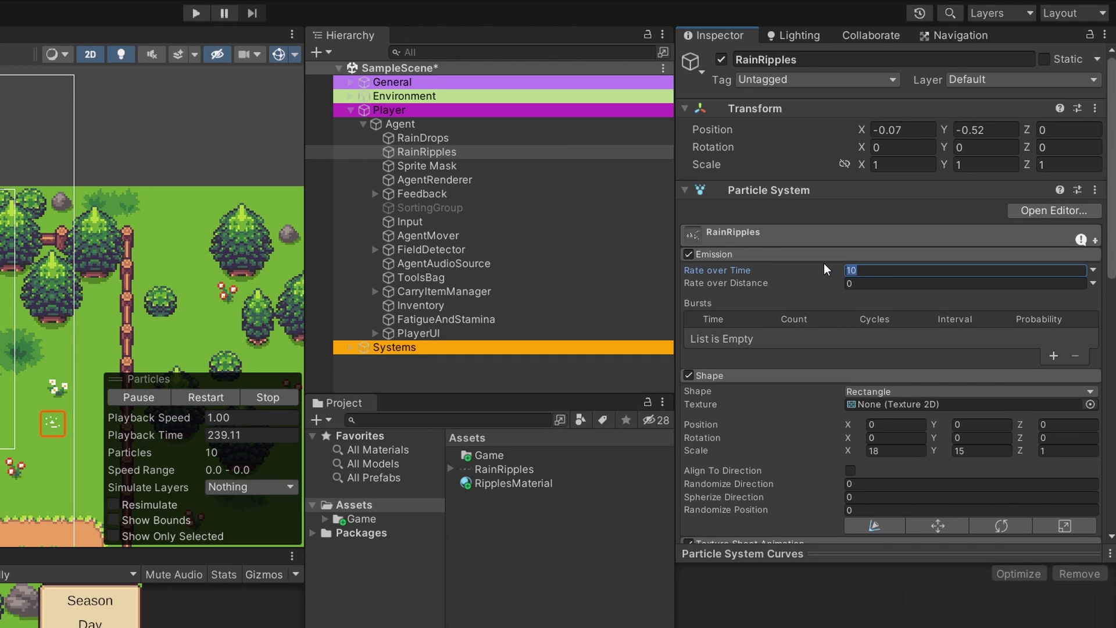
type("0")
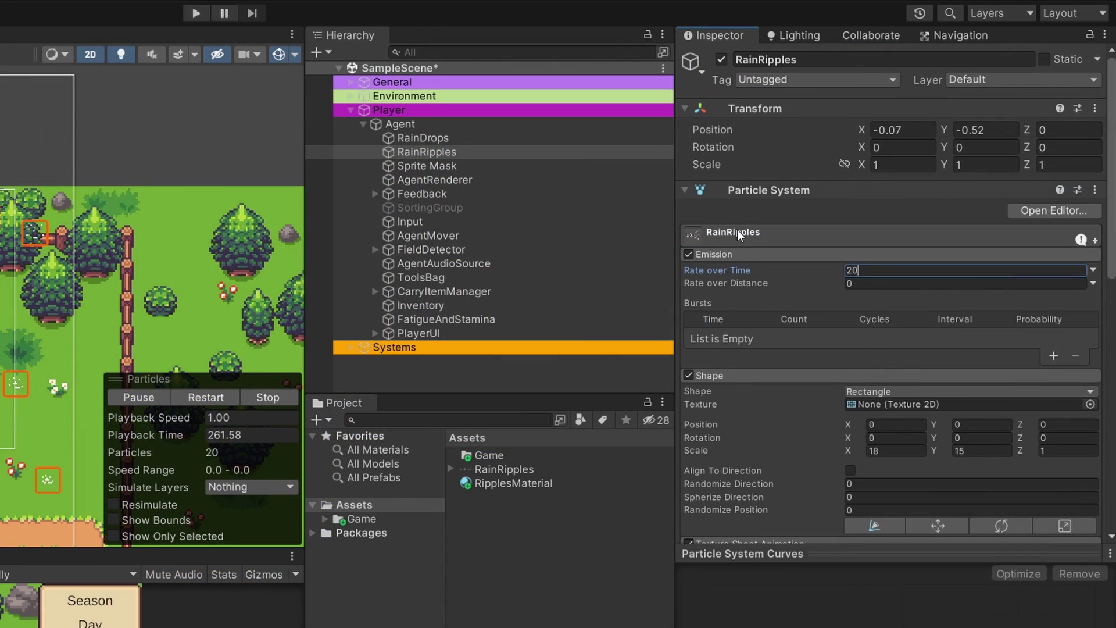
left_click(877, 167)
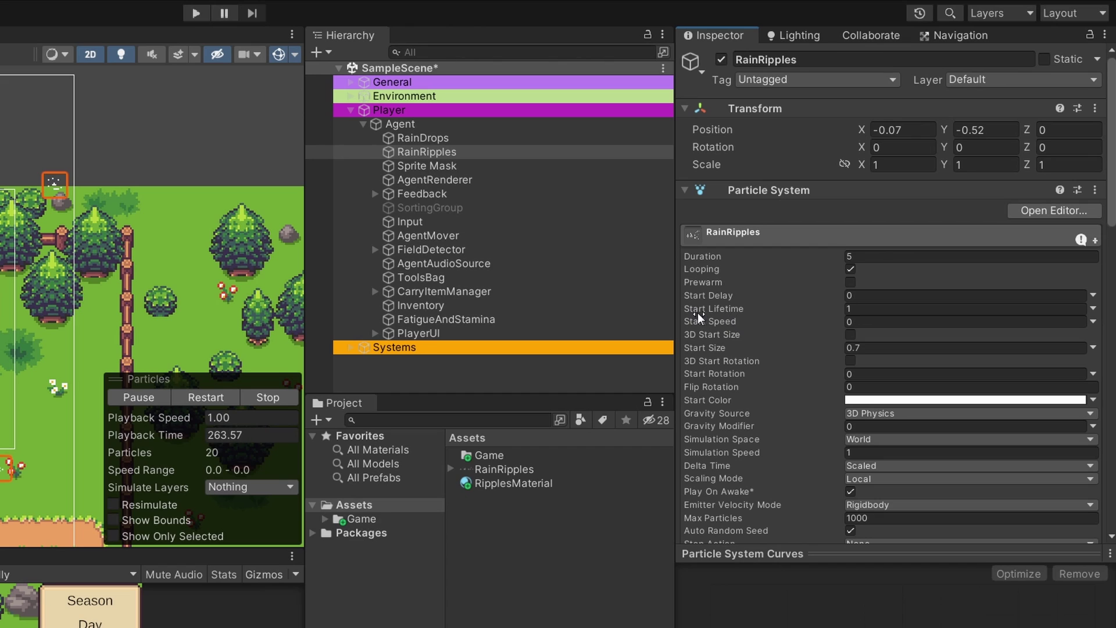
left_click(848, 308)
type("5")
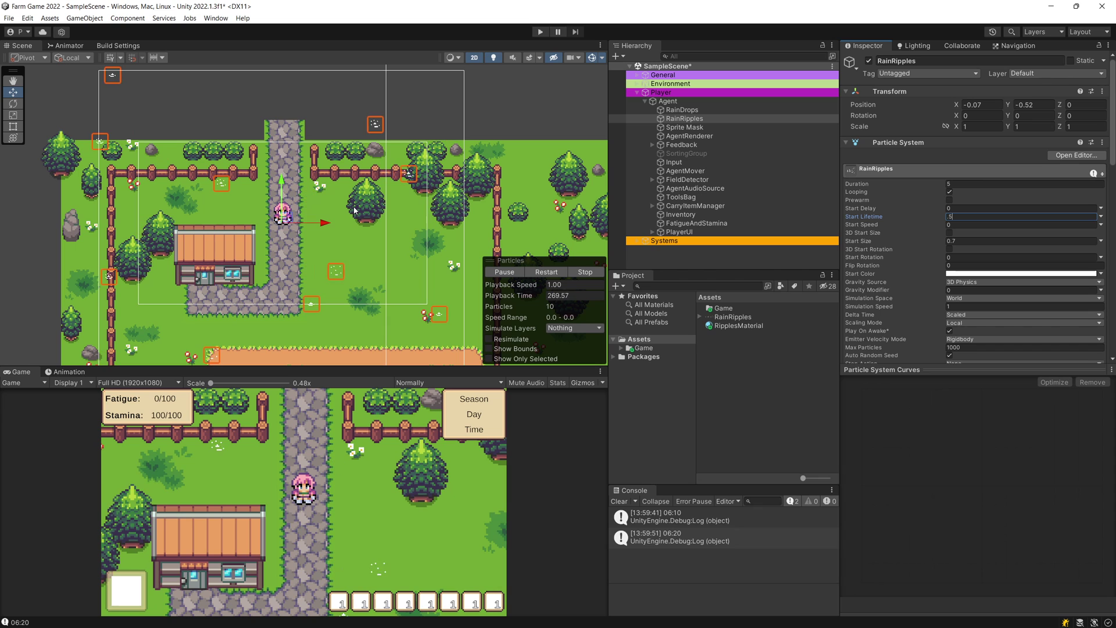
Make the RainDrops particles semi-transparent by setting the alpha of their white Start Color to 76
left_click(684, 118)
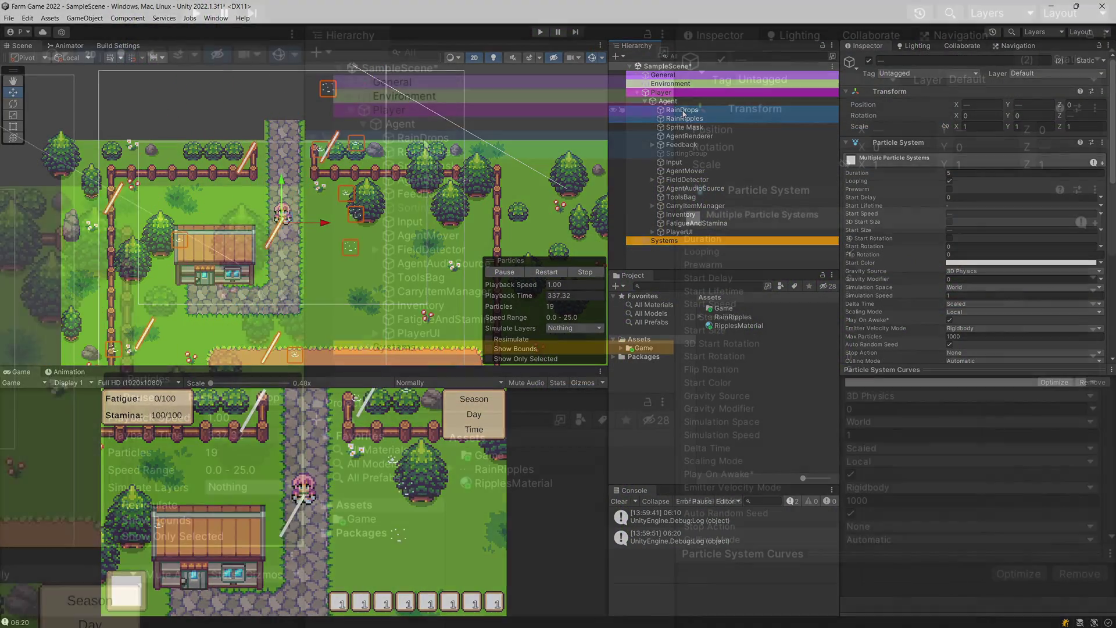
left_click(683, 110)
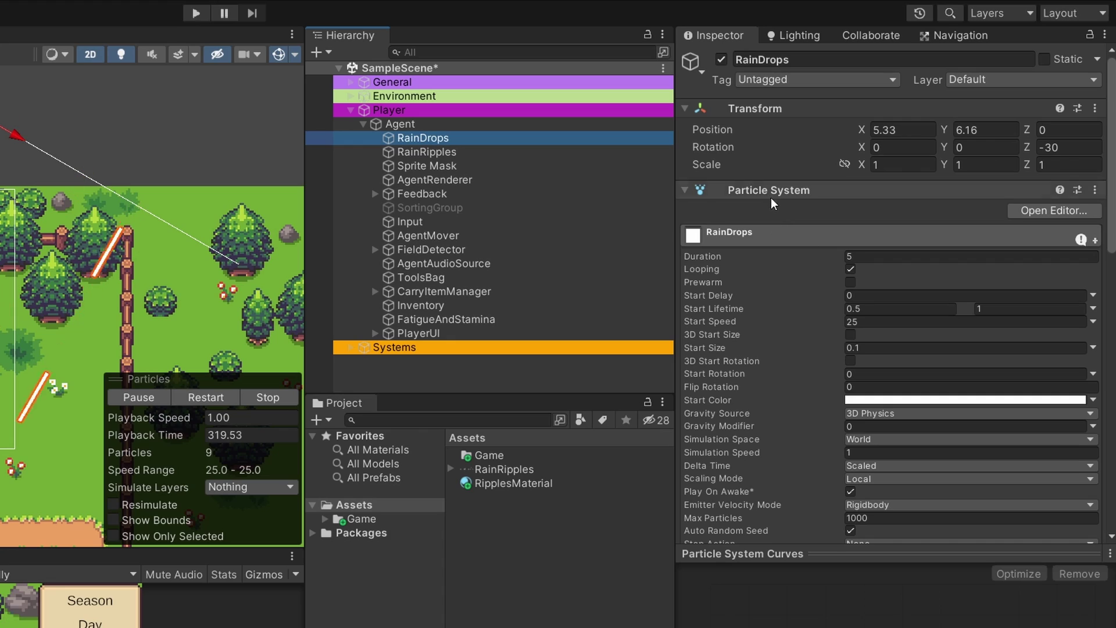
left_click(907, 399)
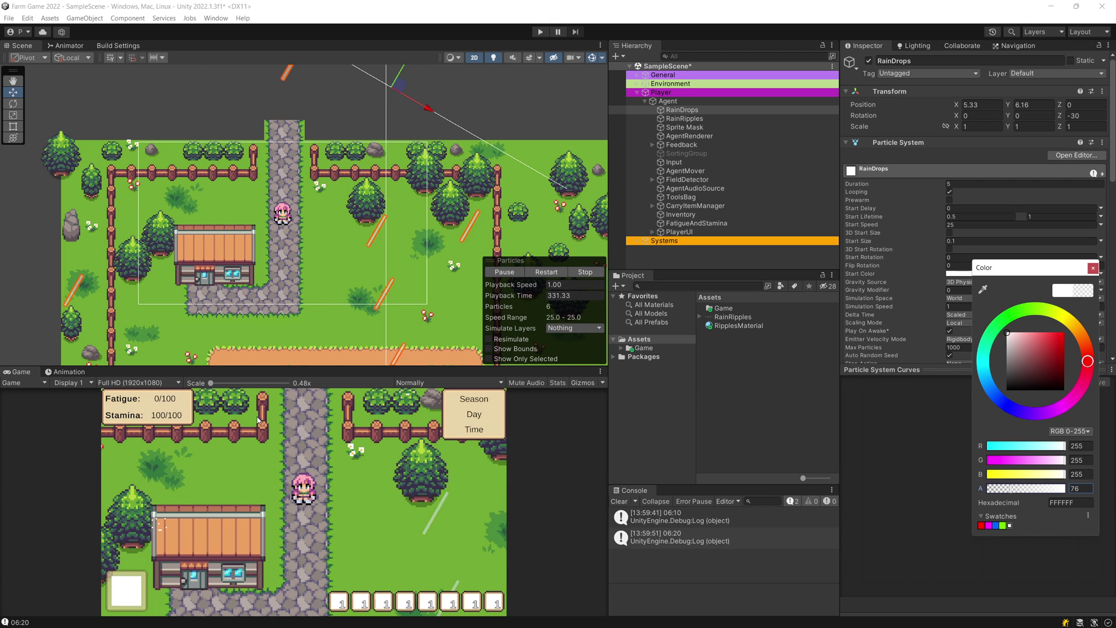
Run the game and walk the character around the farm to check how the raindrops and ripples follow the player
left_click(538, 33)
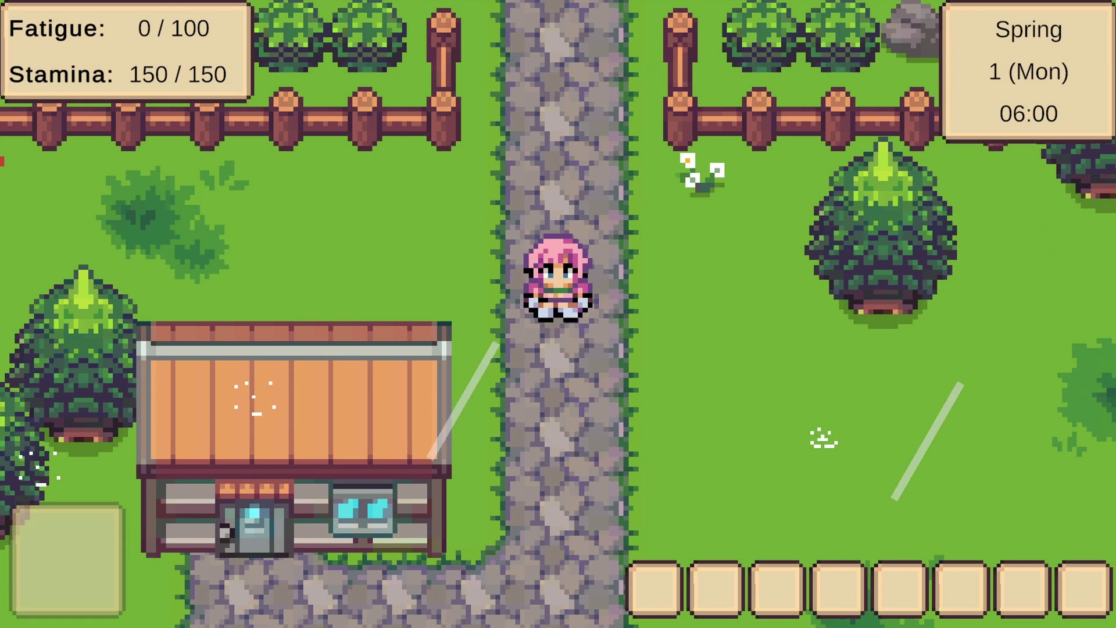
key("Down")
key("Right")
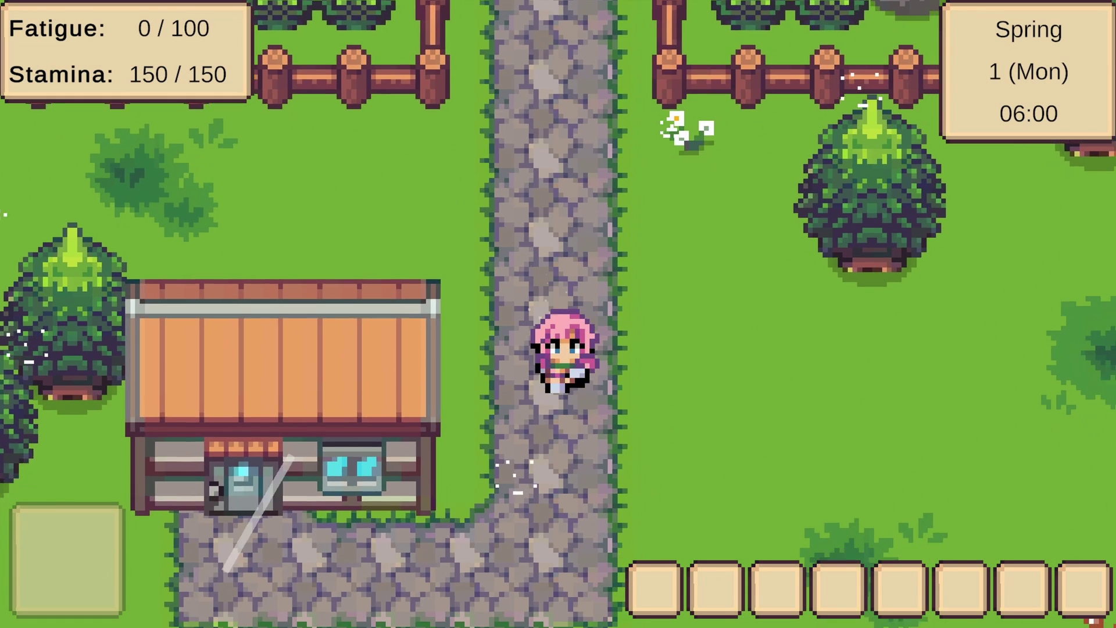
key("Down")
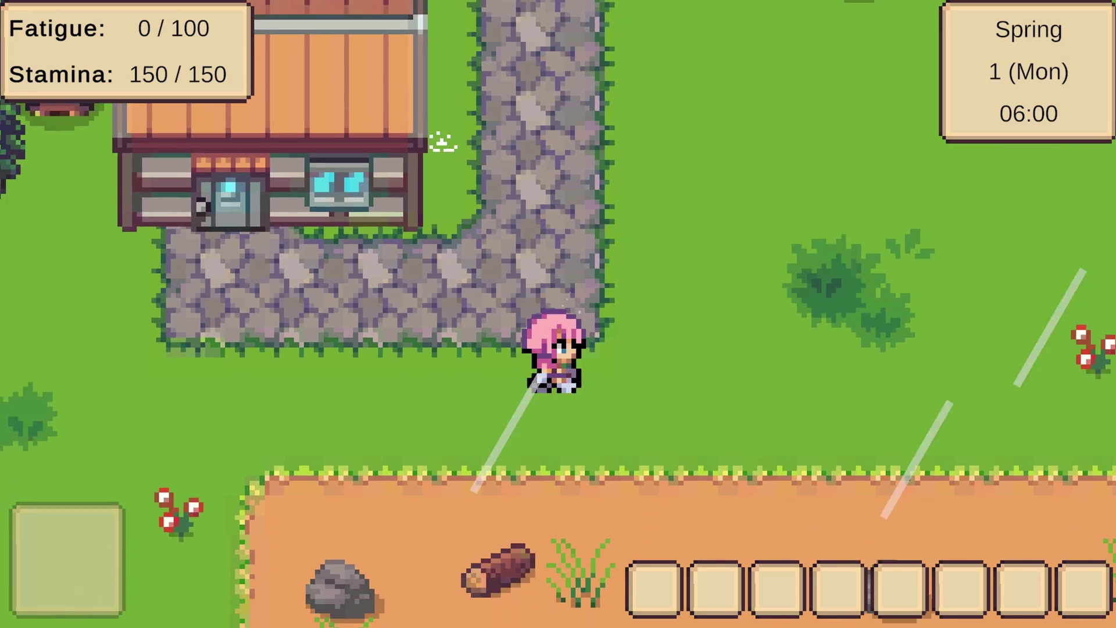
key("Right")
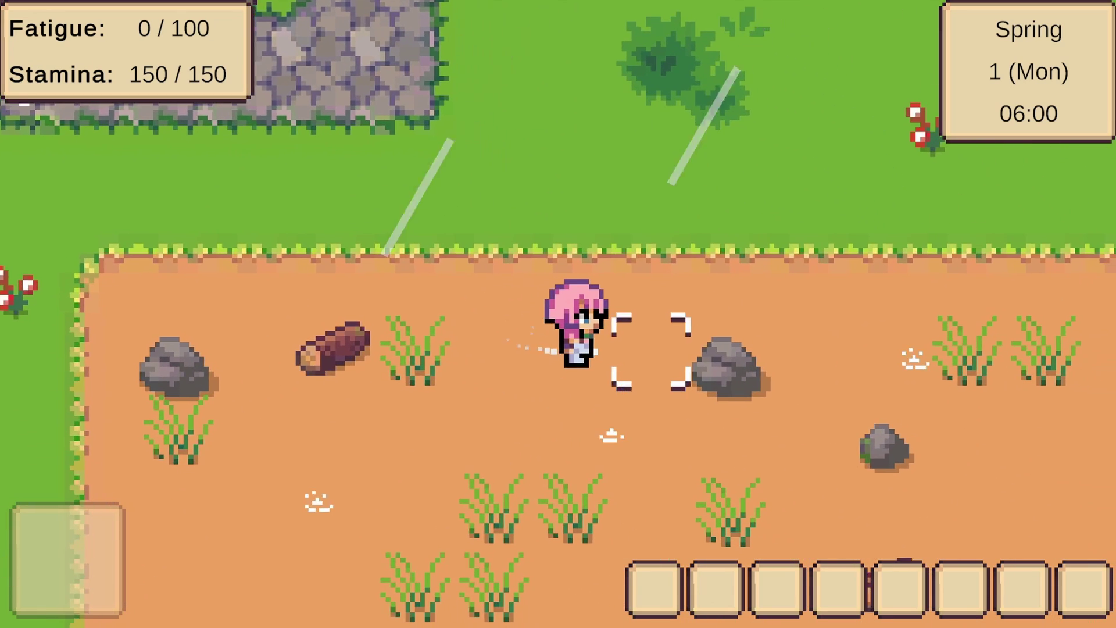
key("Right")
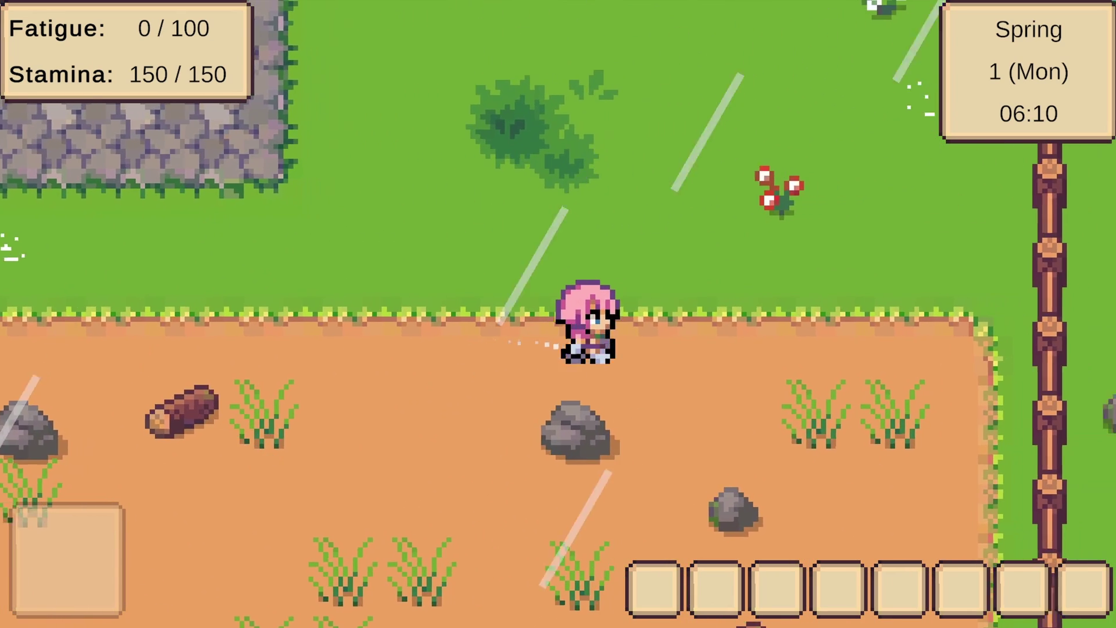
key("Right")
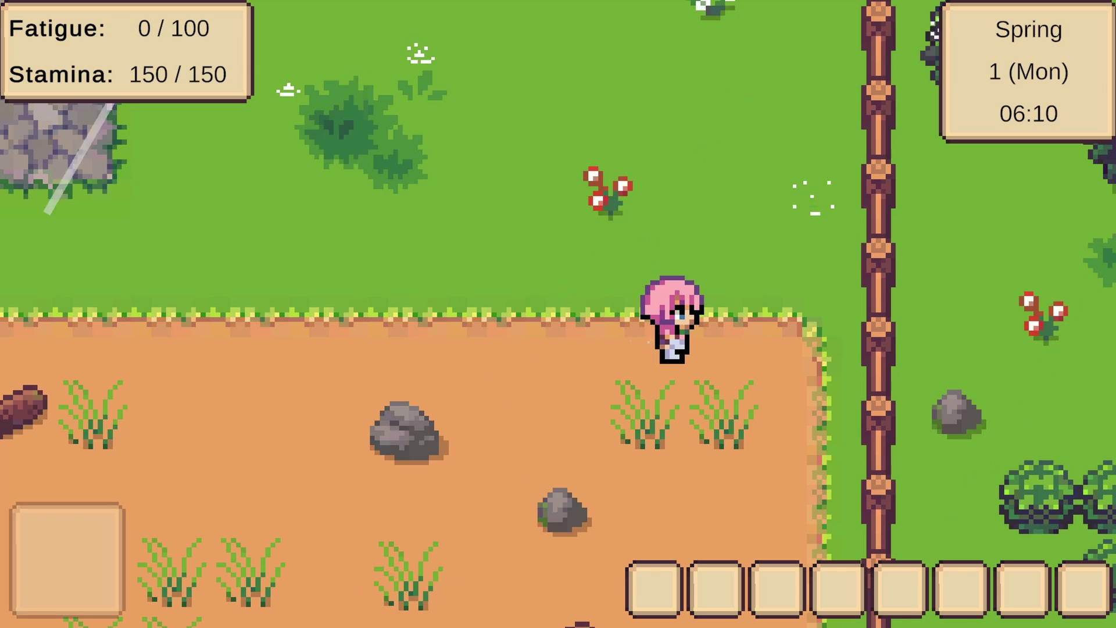
key("Up")
key("Left")
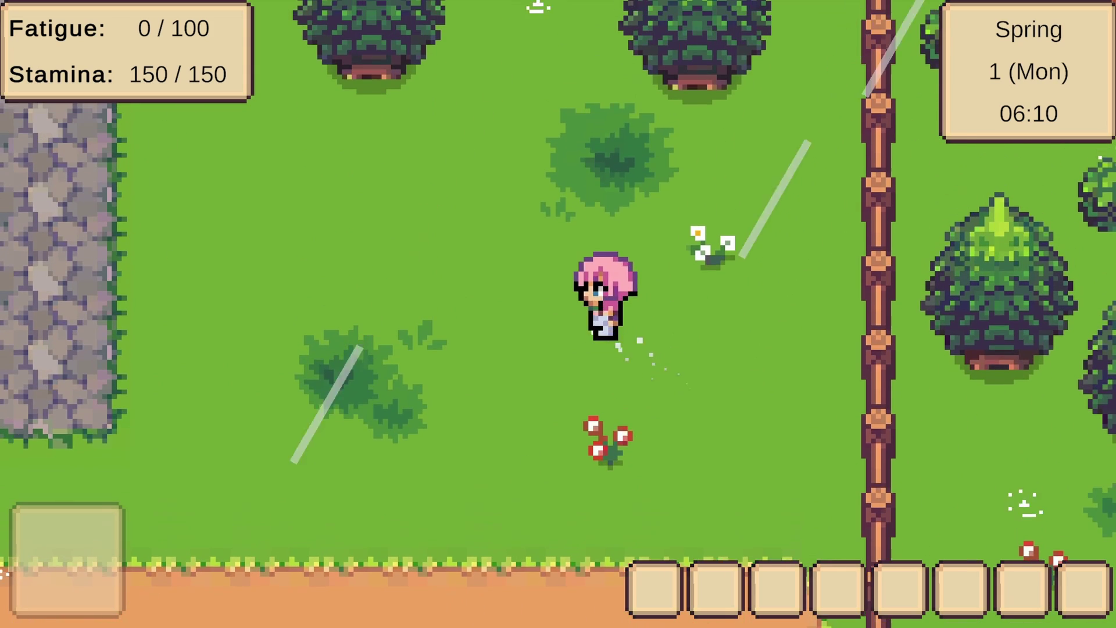
key("Up")
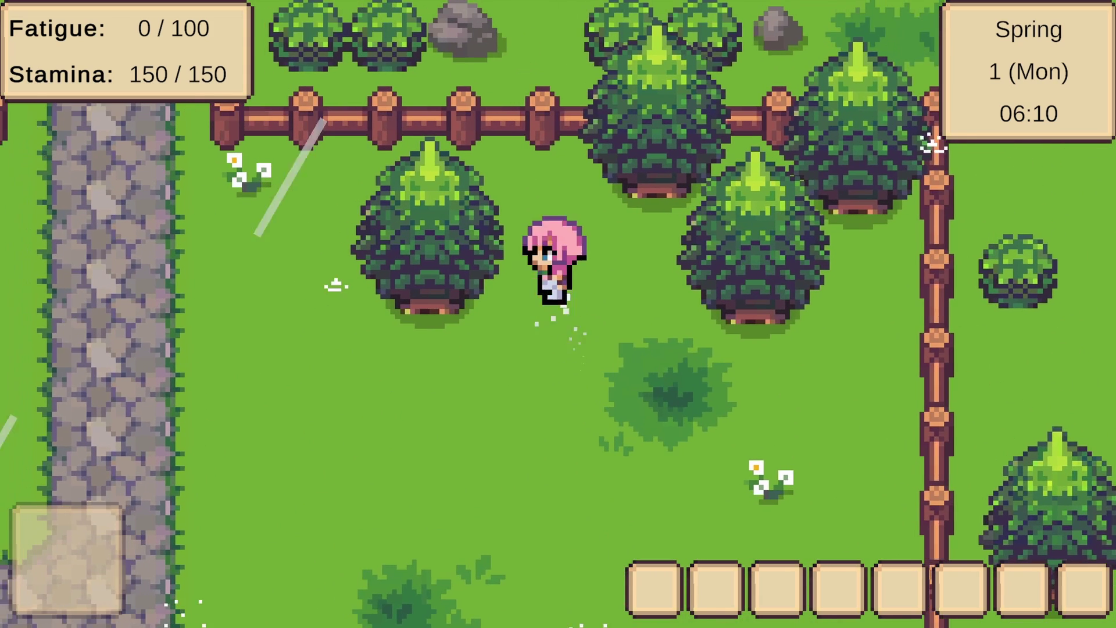
key("Left")
key("Down")
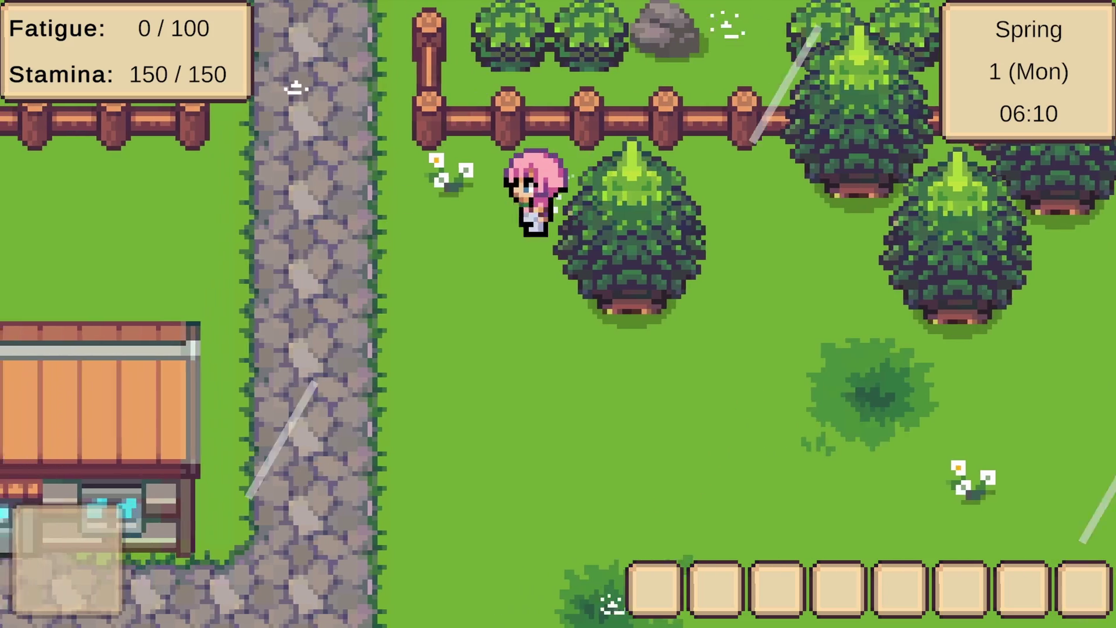
key("Left")
key("Down")
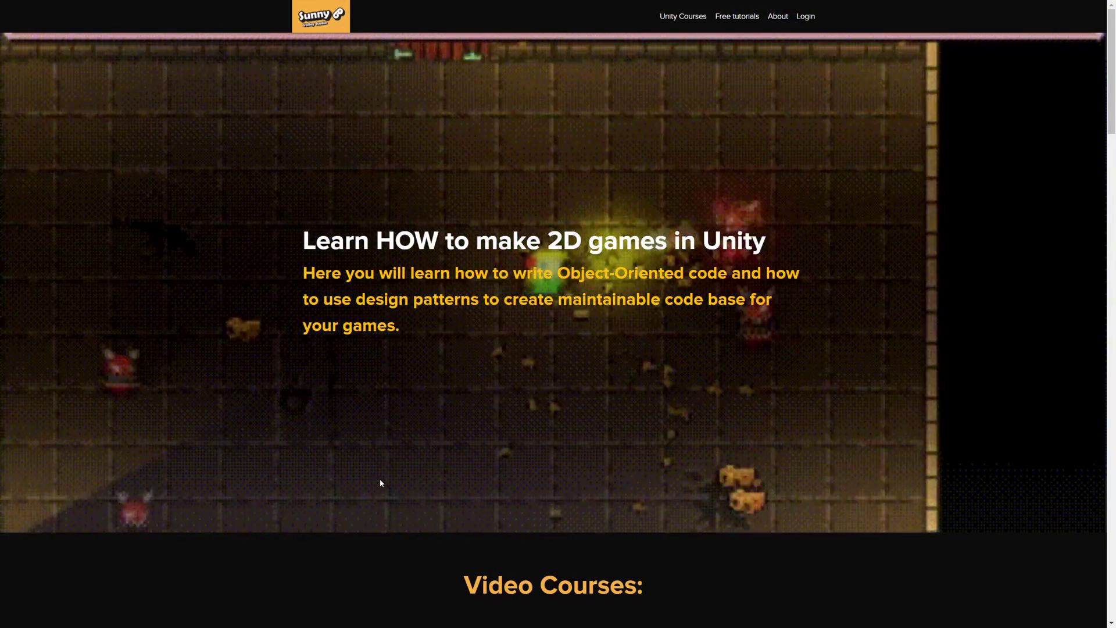
Look through the Video Courses list on the Unity game development courses website
scroll(793, 354, "down", 7)
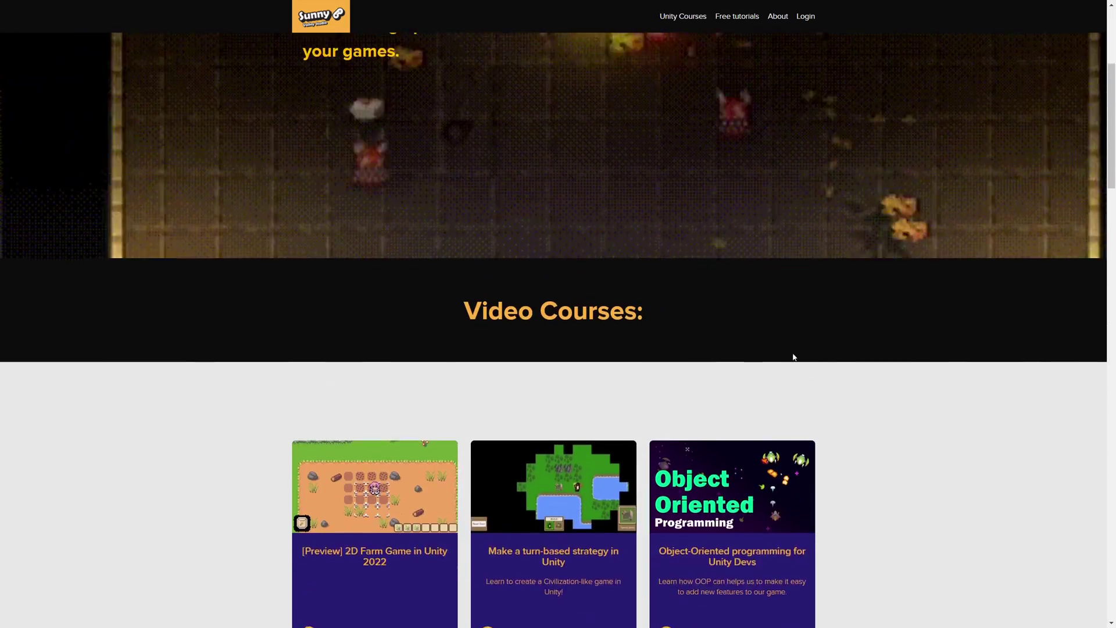
scroll(908, 378, "down", 2)
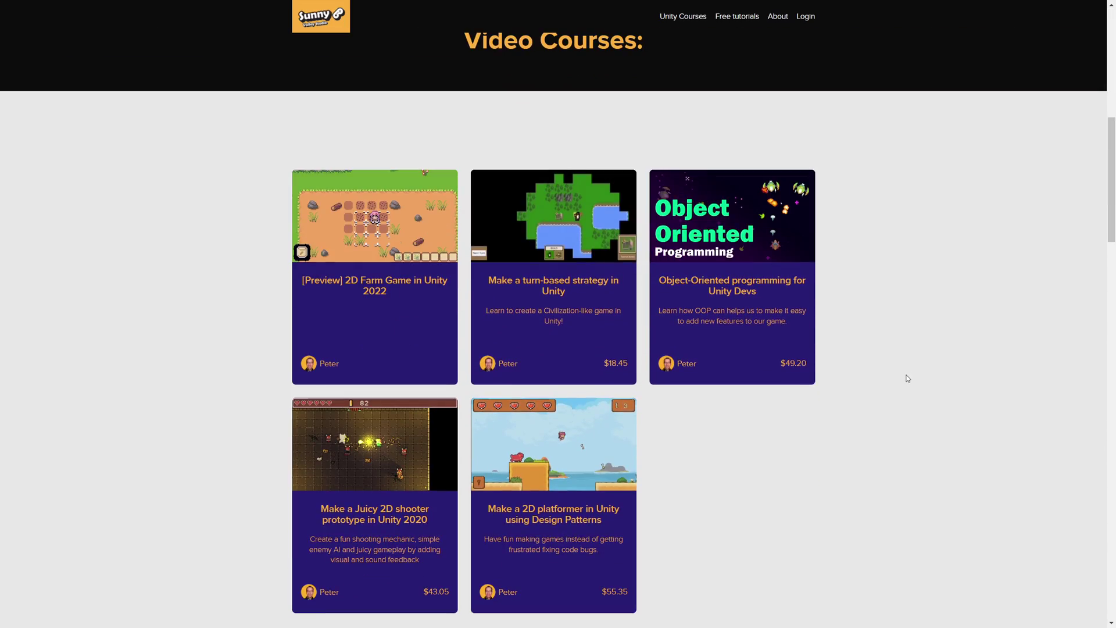